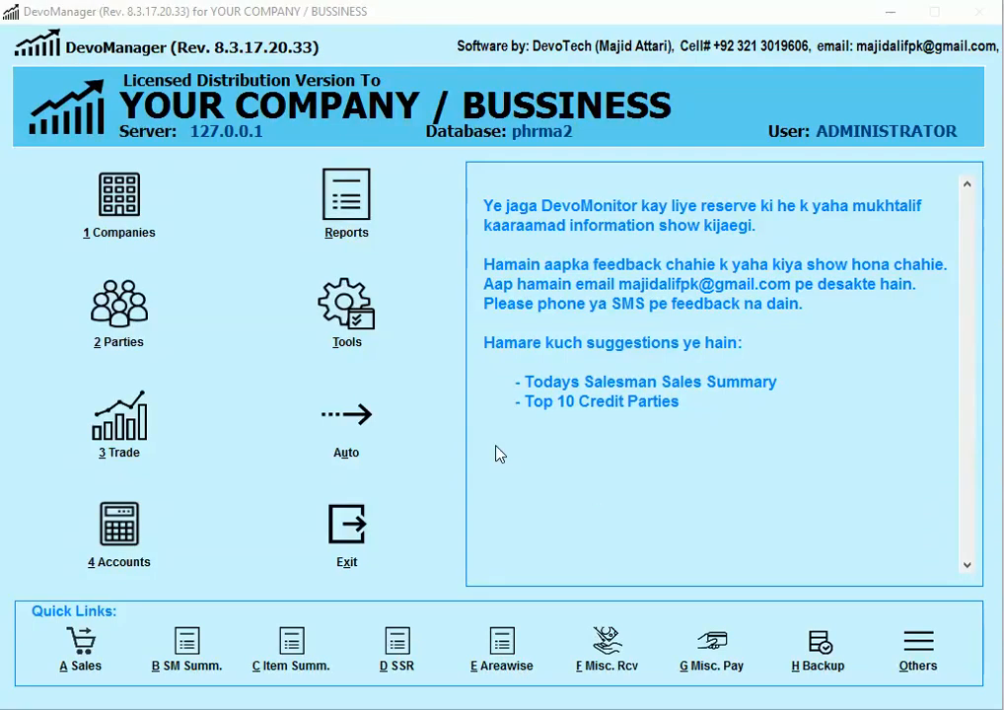
left_click(116, 520)
mouse_move(172, 554)
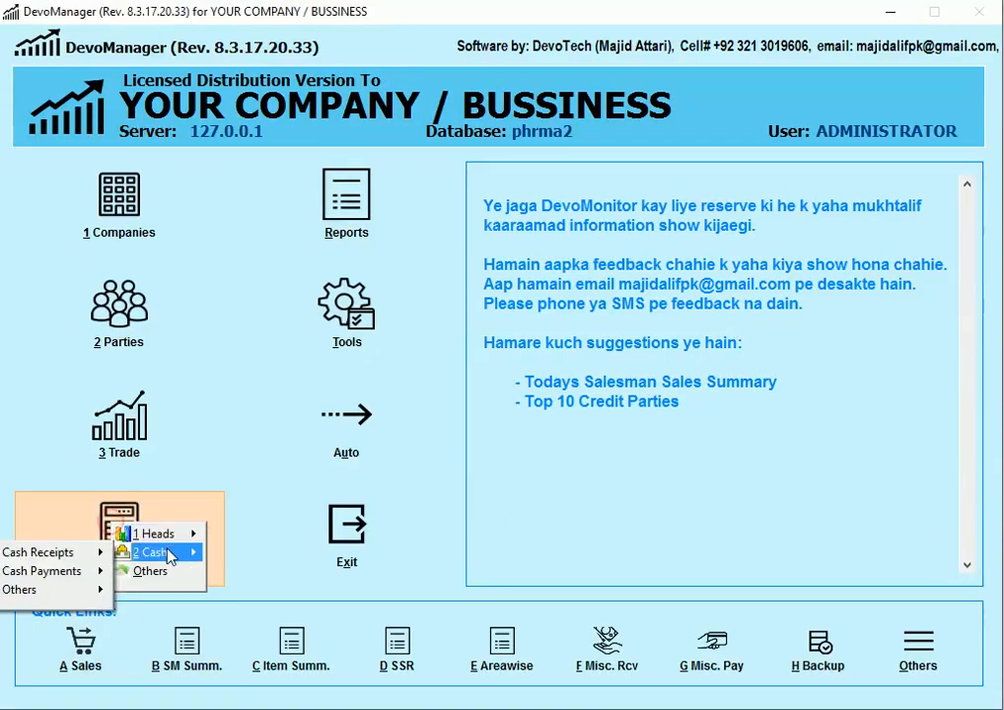
key("Right")
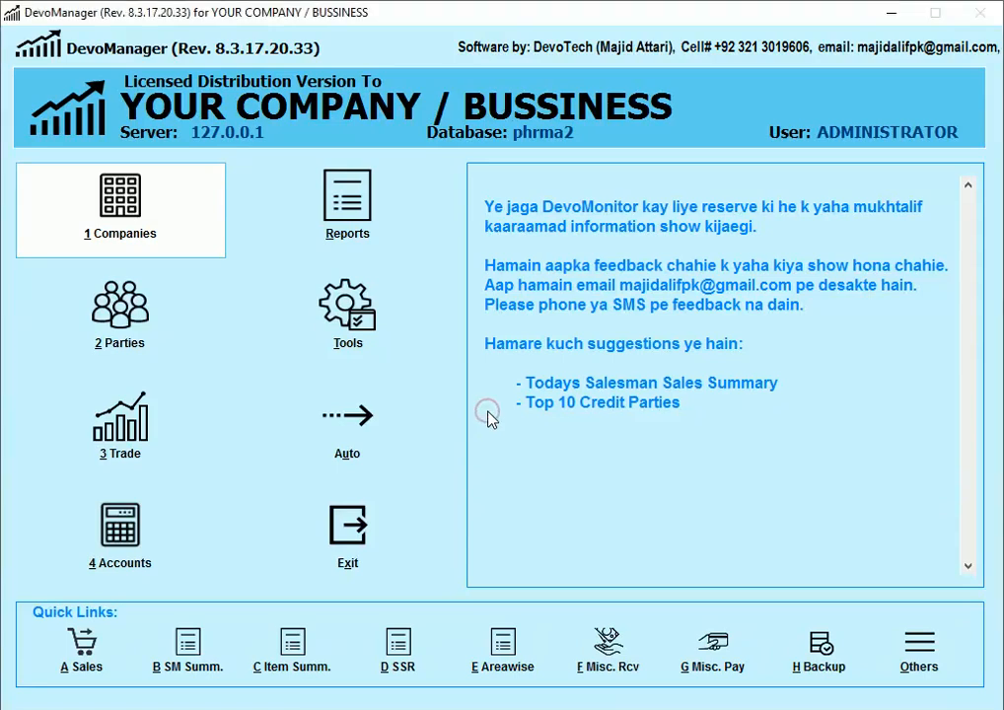
- Open the Cash Opening Balance form and enter an opening balance of 25000
key("4")
key("2")
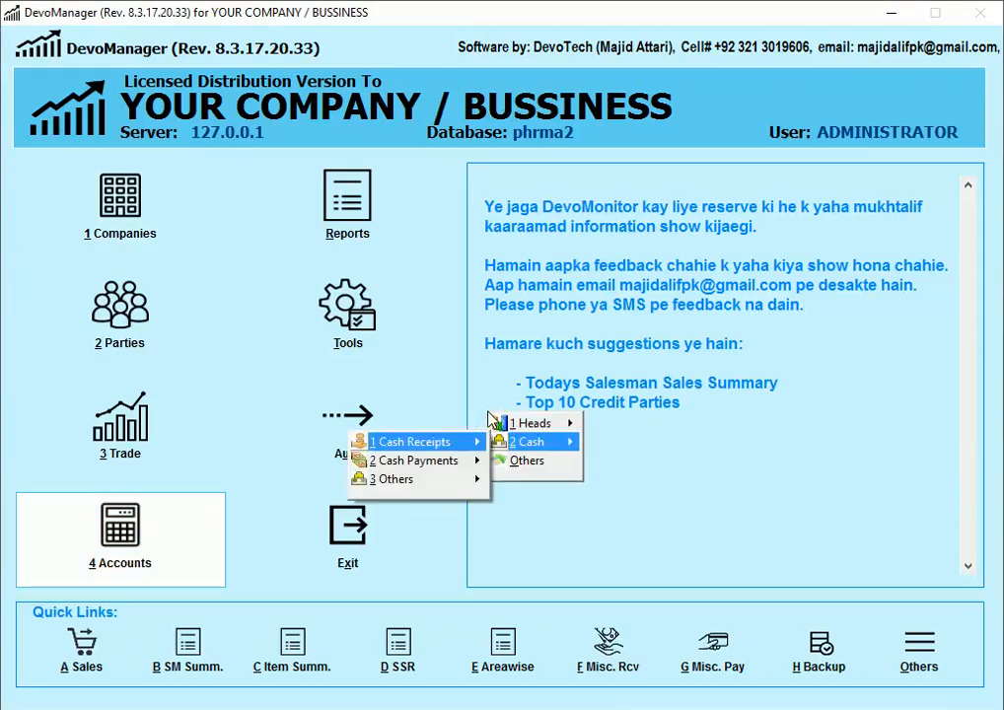
key("3")
key("1")
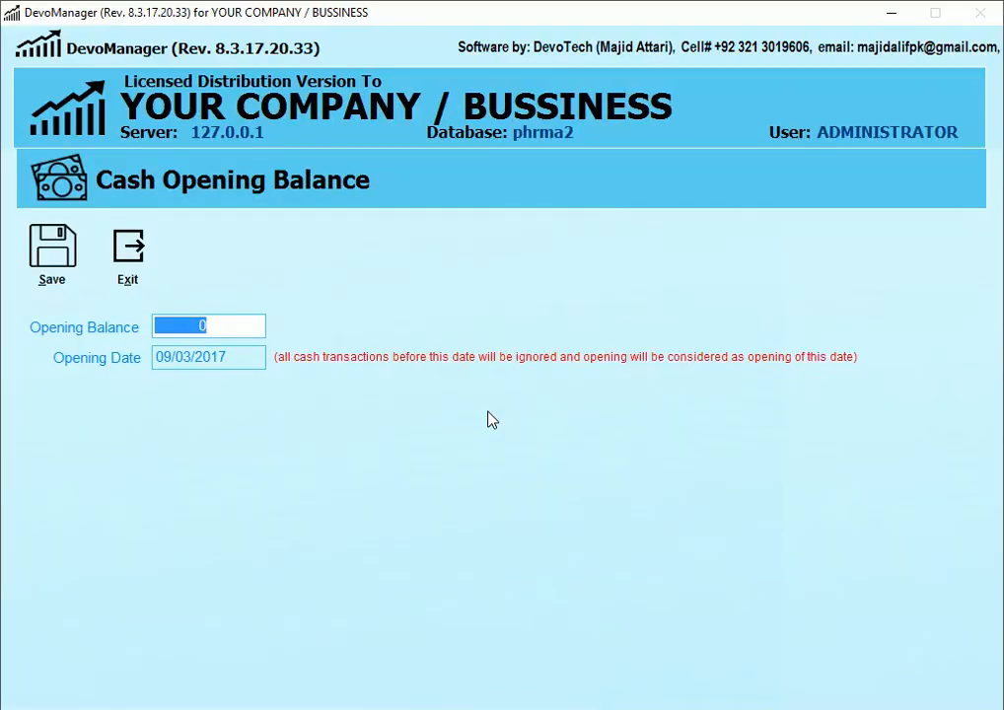
type("25000")
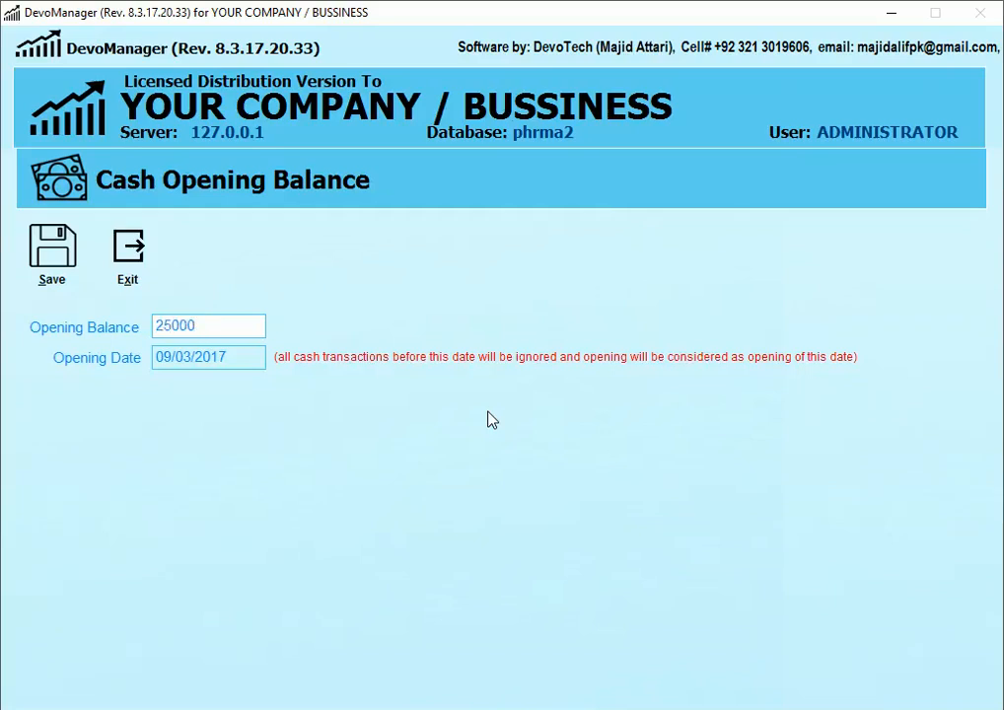
key("Return")
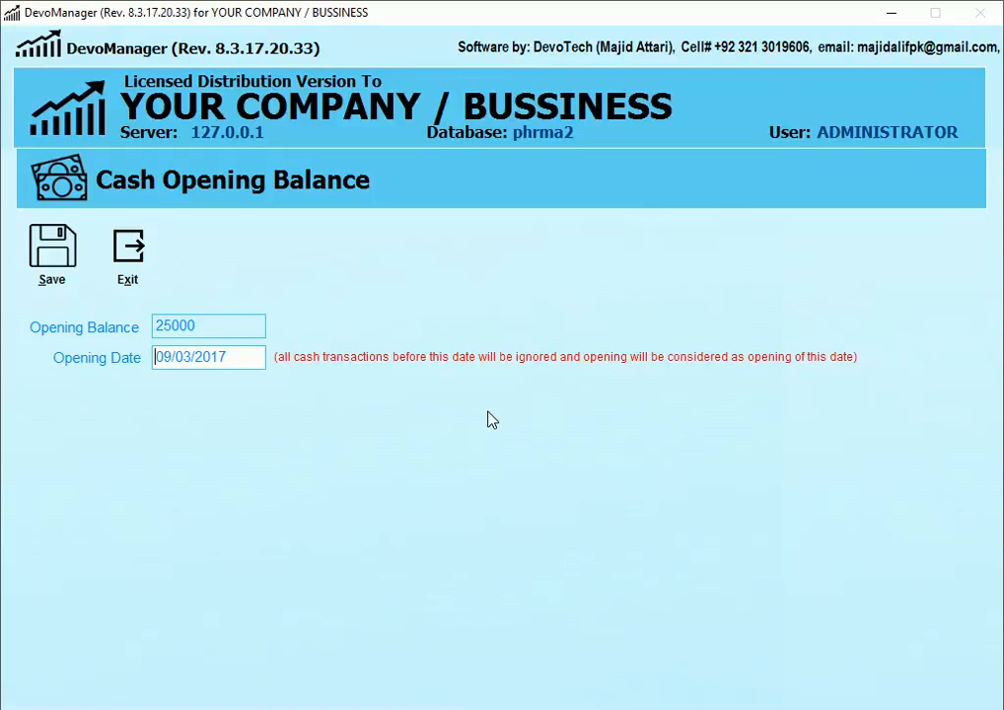
- Set the opening date to 06/03/2017 and save the cash opening balance
type("06")
left_click_drag(241, 356, 107, 358)
left_click_drag(208, 325, 101, 460)
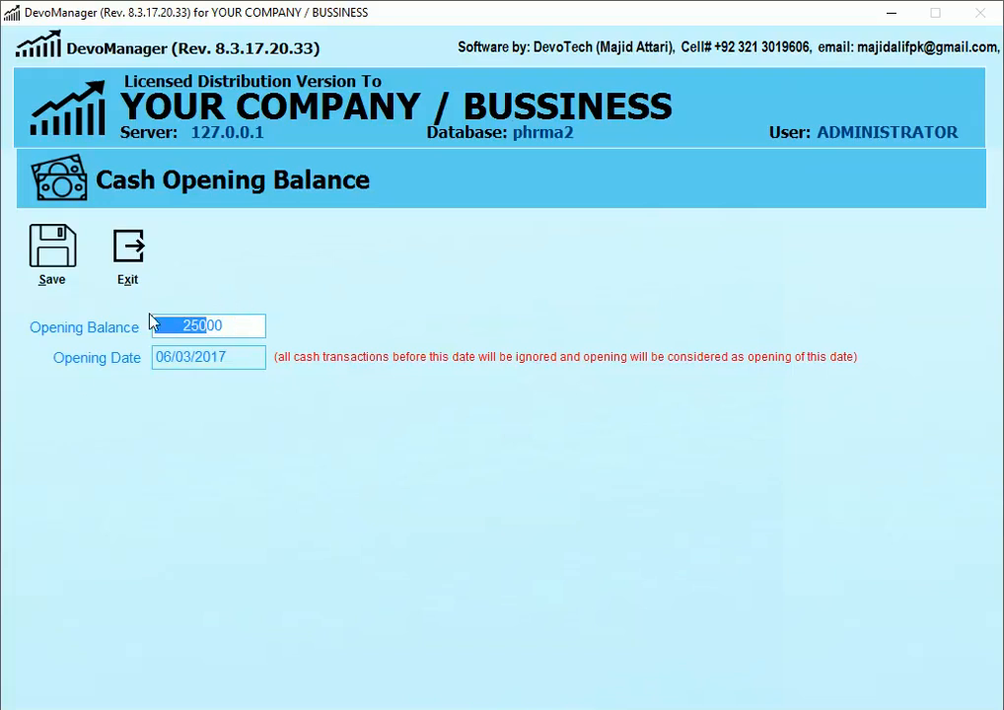
left_click(61, 264)
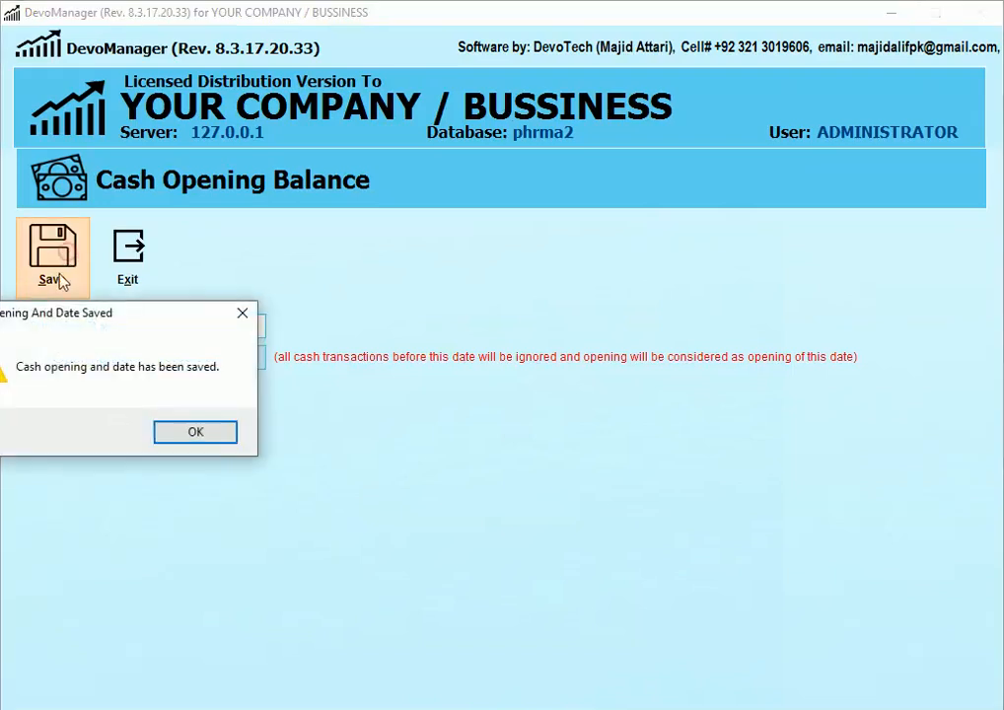
left_click(194, 434)
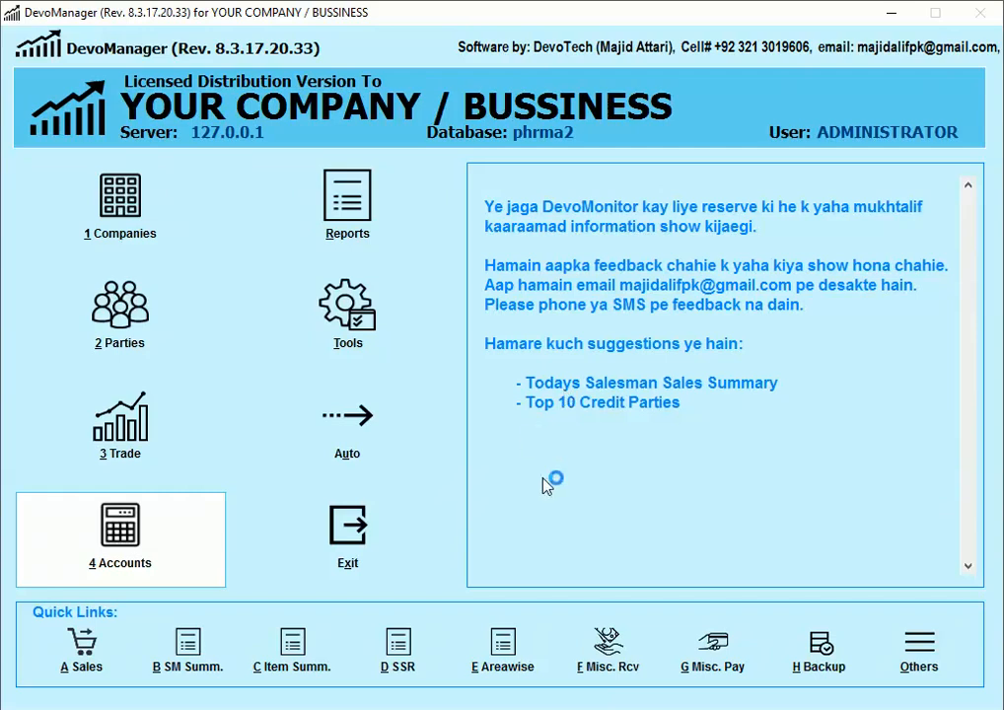
- Open the Cashbook report form from the cash account reports
key("r")
key("Down")
key("Down")
key("Down")
key("Right")
key("Down")
key("Right")
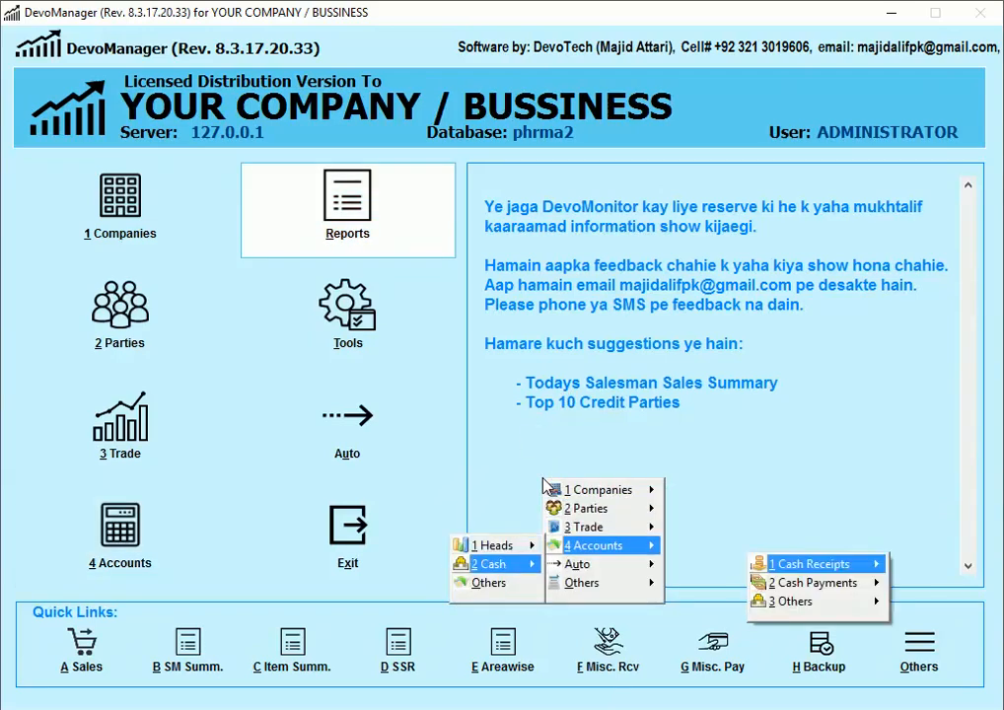
key("Down")
key("Down")
key("Right")
key("Return")
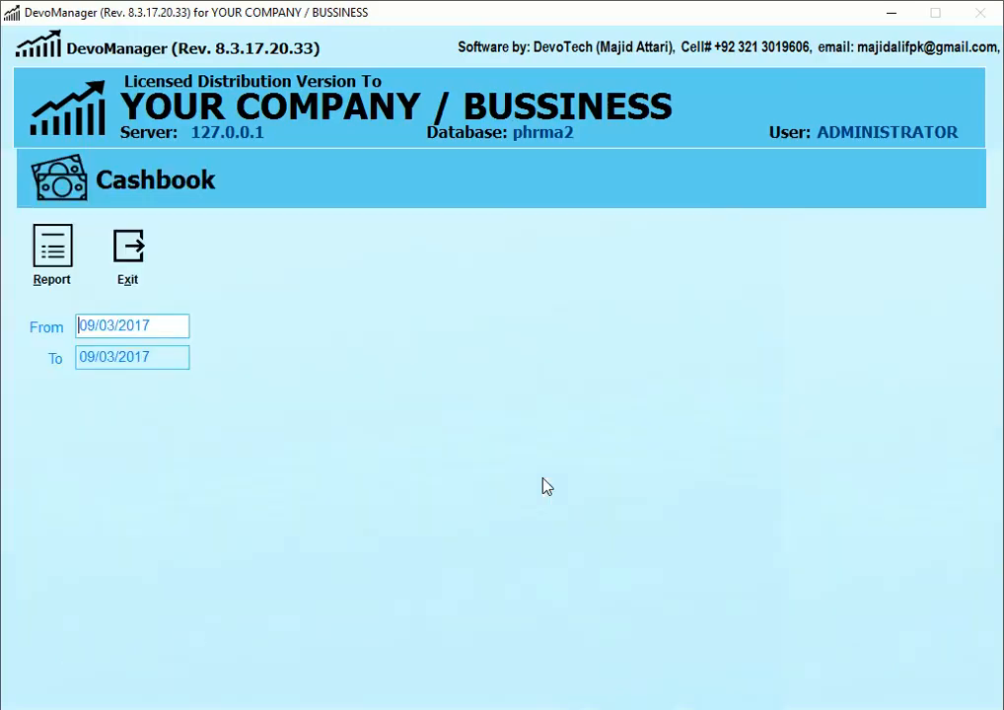
- Generate the Cashbook report from 06/03/2017 to 06/03/2017, review it and close the preview
type("06")
key("Return")
type("06")
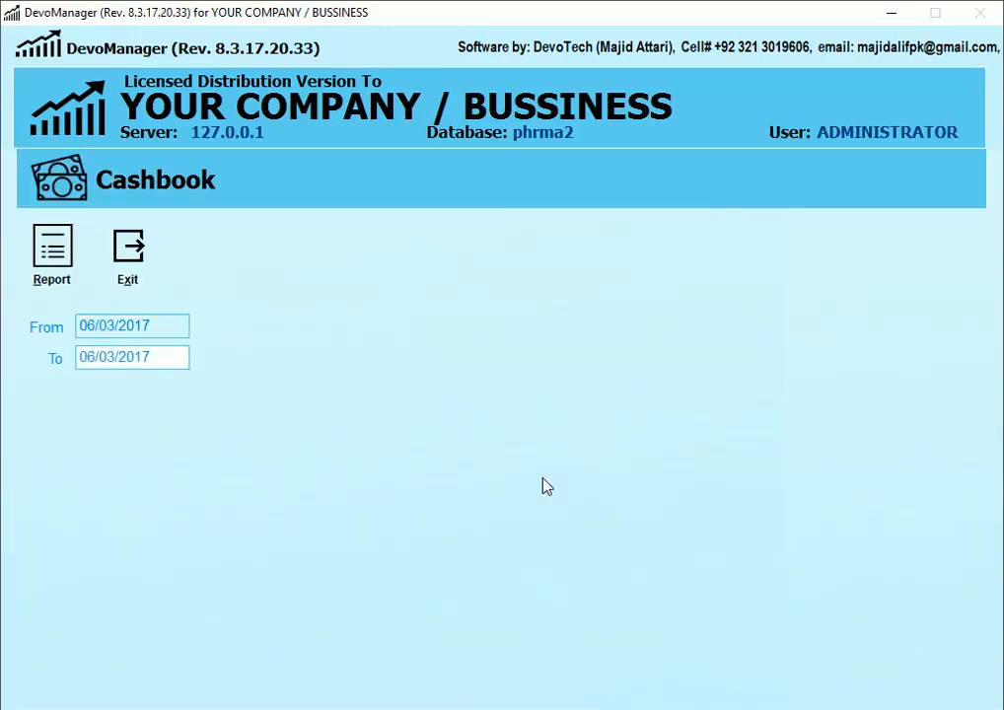
key("Return")
key("Return")
key("Return")
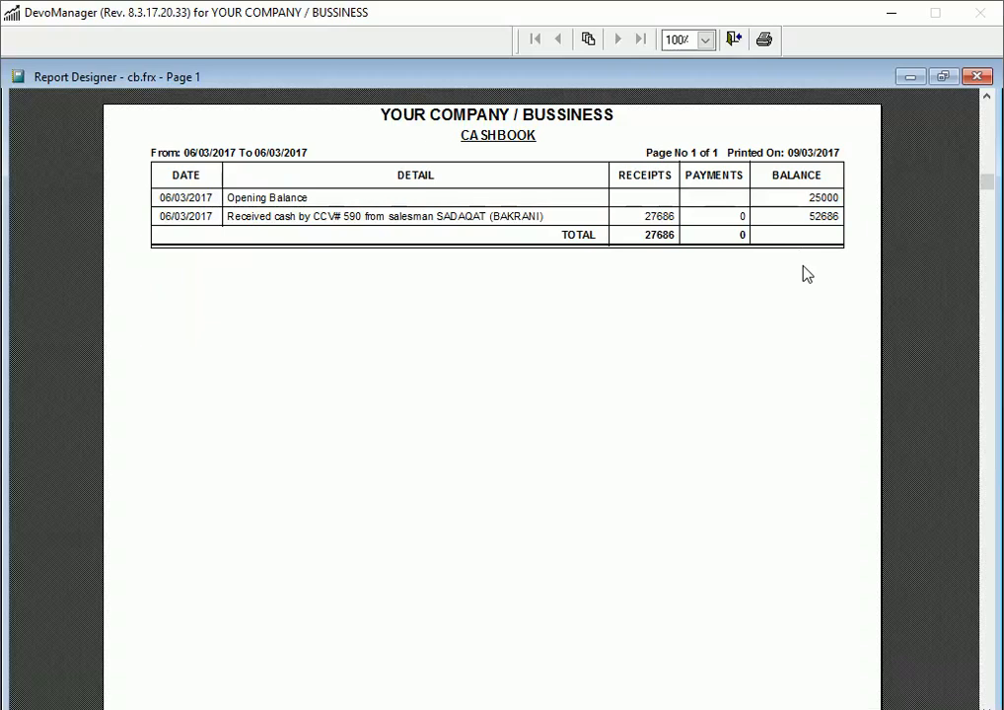
key("Escape")
- Generate the Cashbook report from 01/01/2017 to 06/03/2017, review it and exit the Cashbook form
key("Tab")
key("Tab")
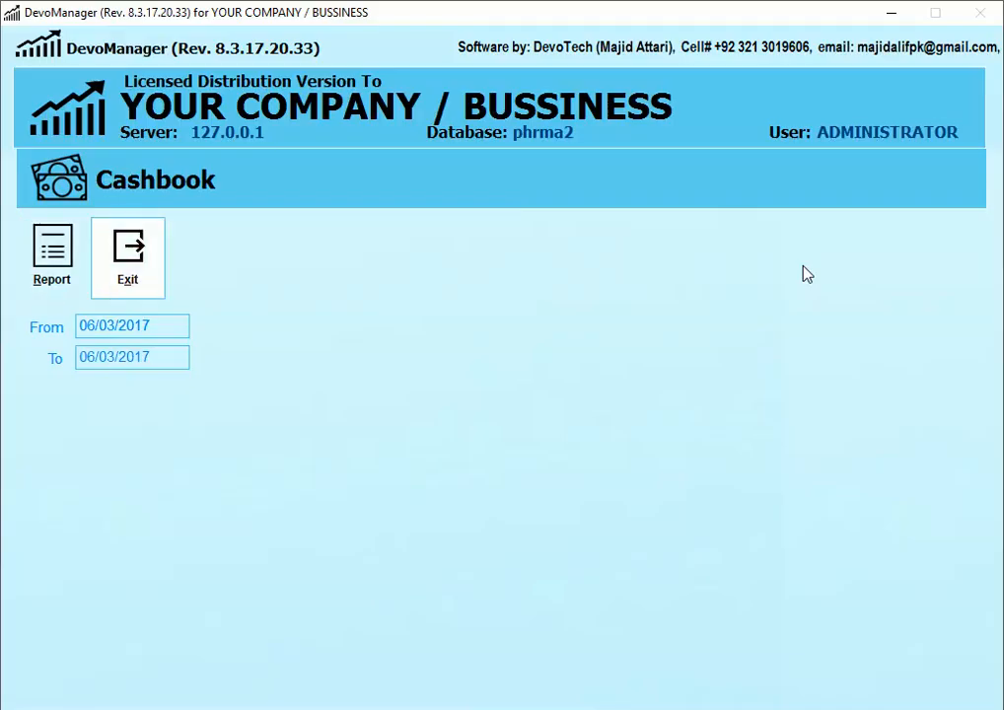
type("0101")
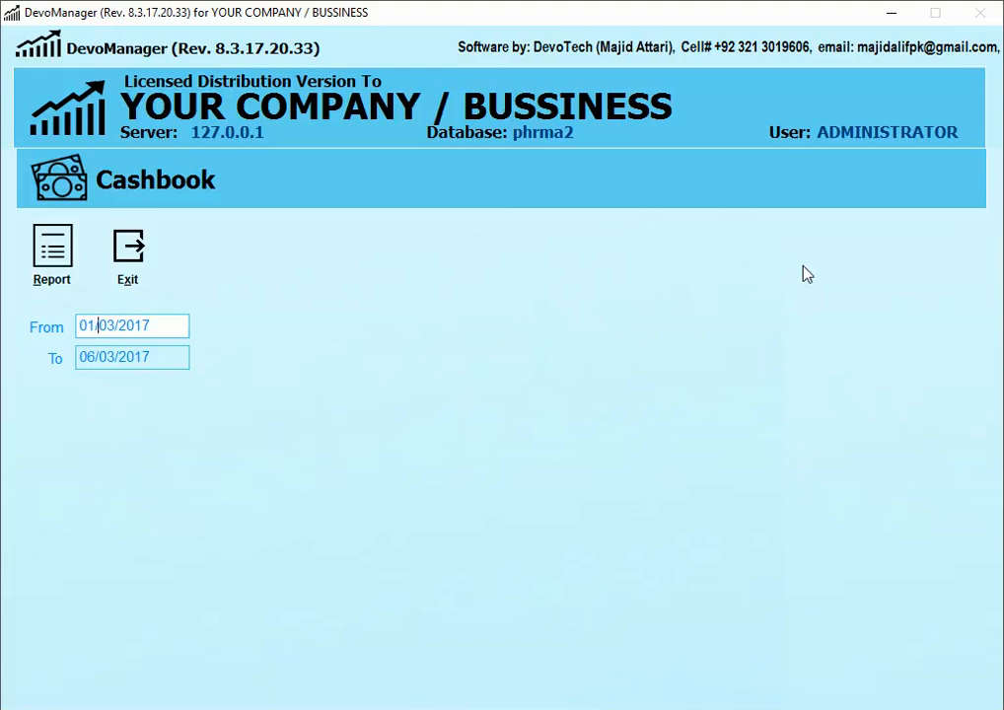
key("alt+r")
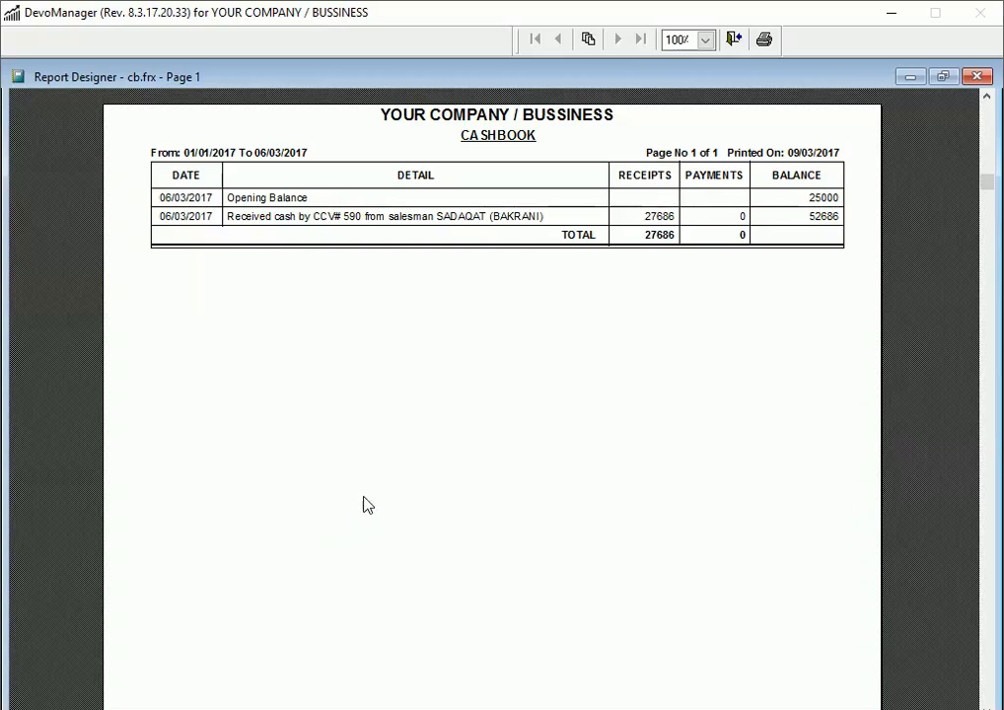
key("Escape")
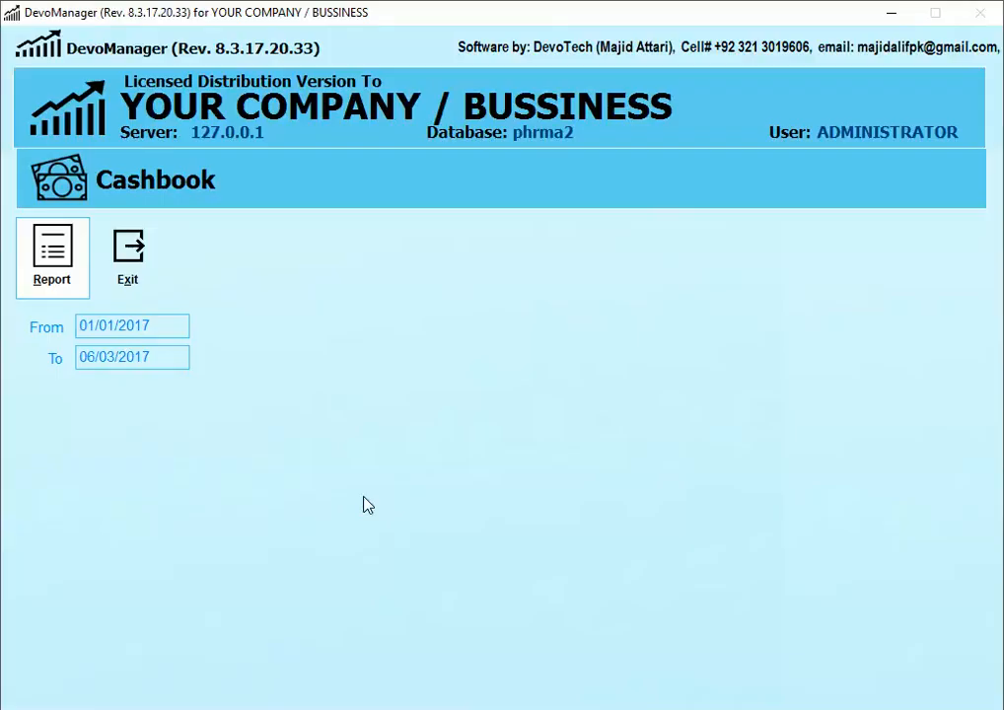
left_click(137, 254)
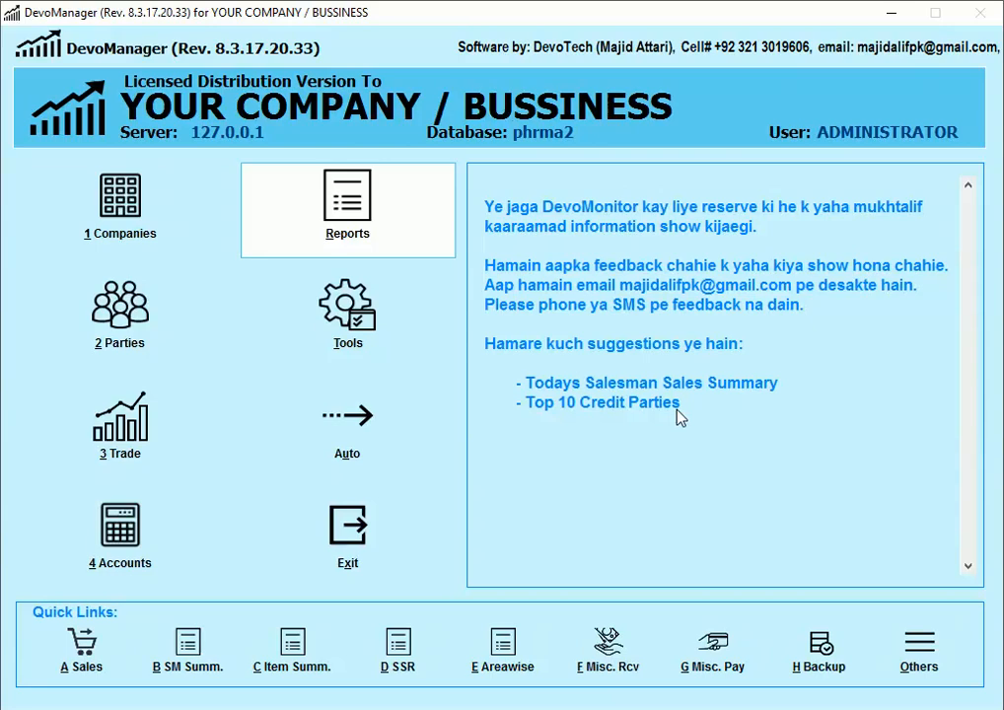
- Reopen the Cashbook report form from the cash account reports
key("Return")
key("Down")
key("Down")
key("Down")
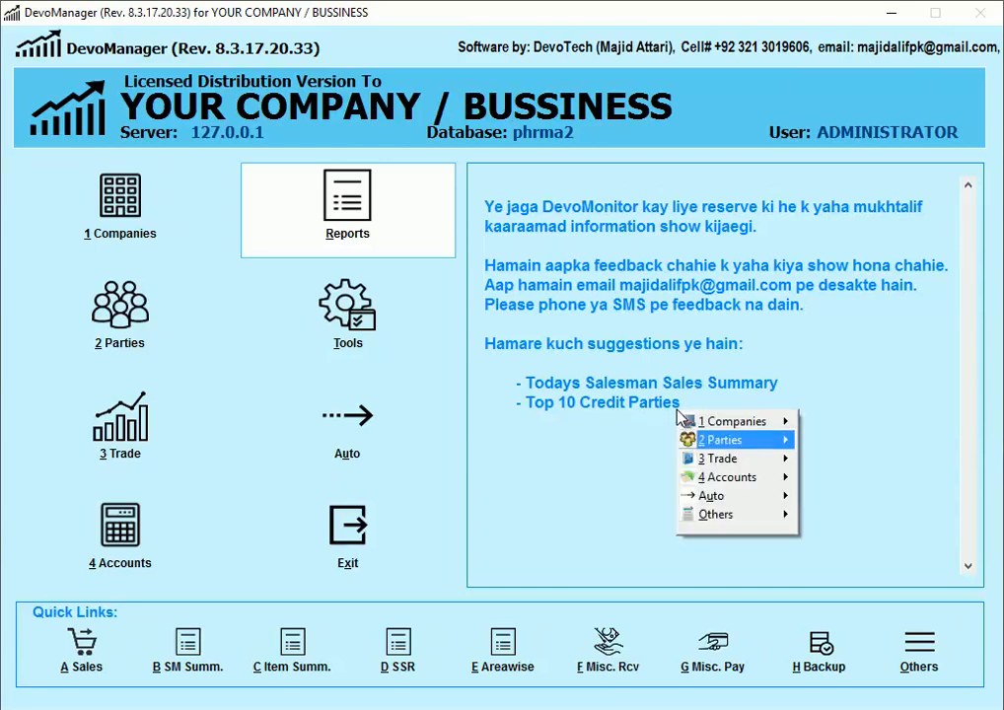
key("Right")
key("Down")
key("Right")
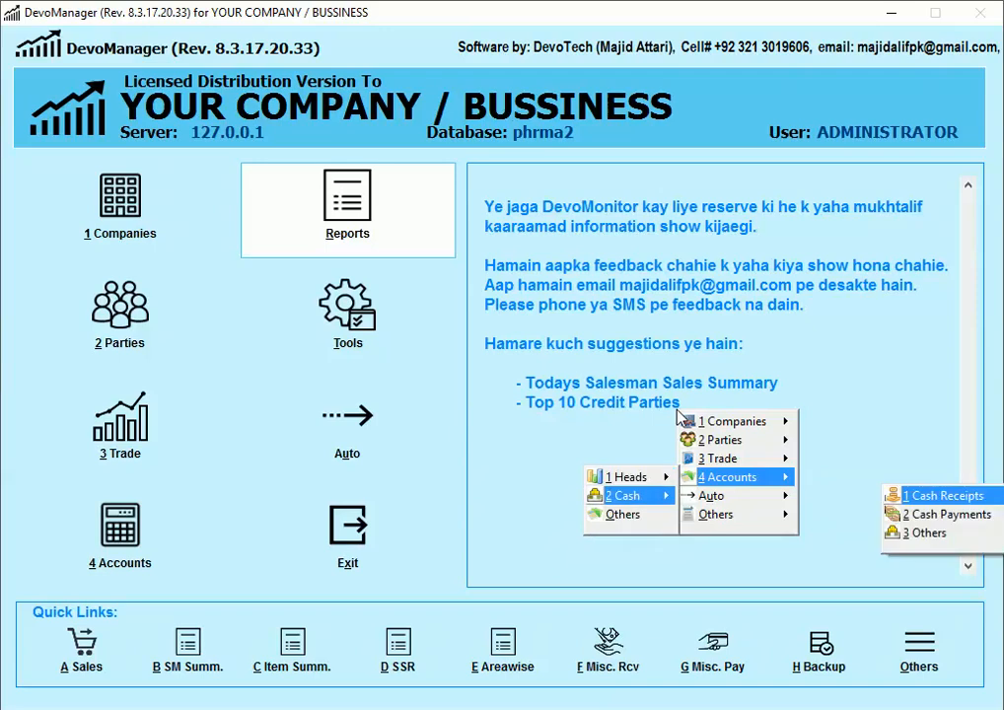
key("Down")
key("Down")
key("Right")
key("Return")
- View the Cashbook report for the single day 06/03/2017, close it and exit the Cashbook form
type("06")
key("Return")
type("06")
key("Return")
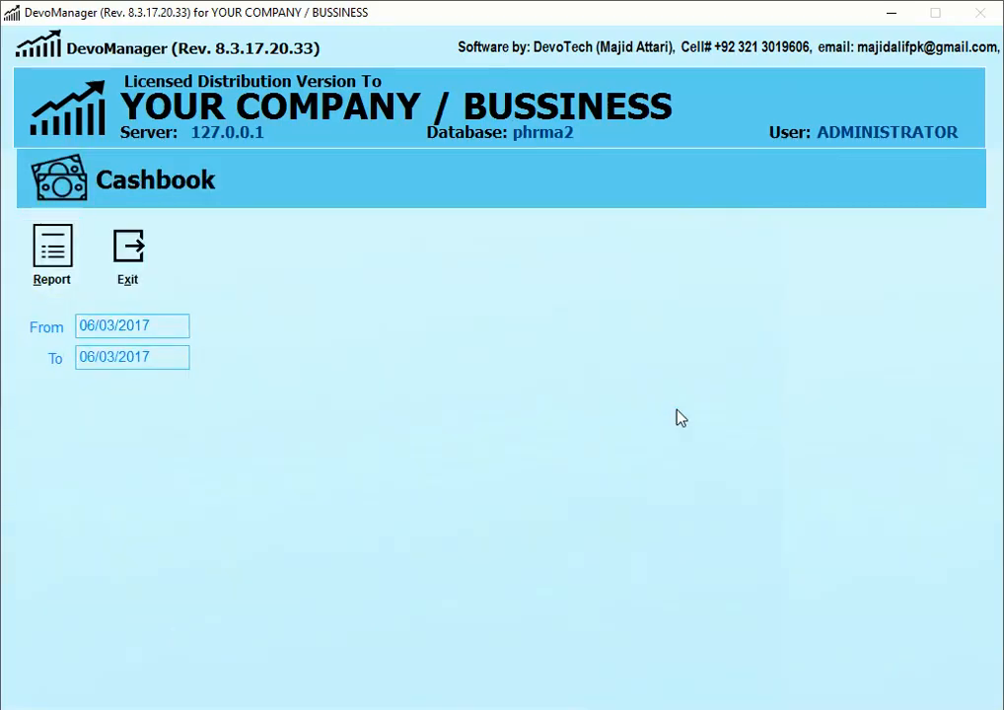
key("Return")
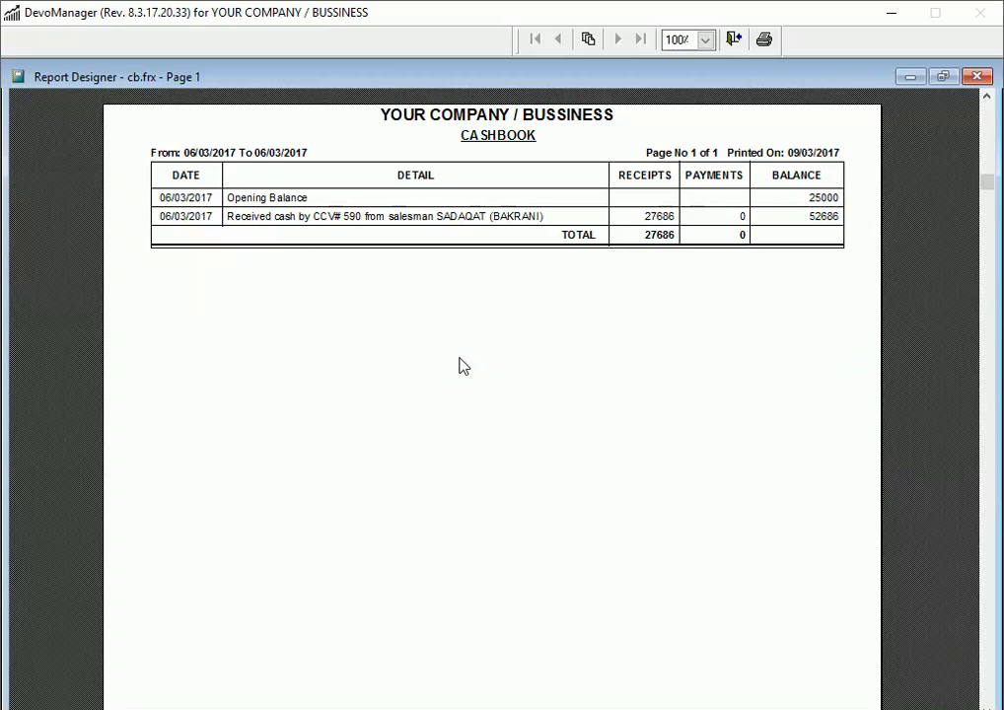
key("Escape")
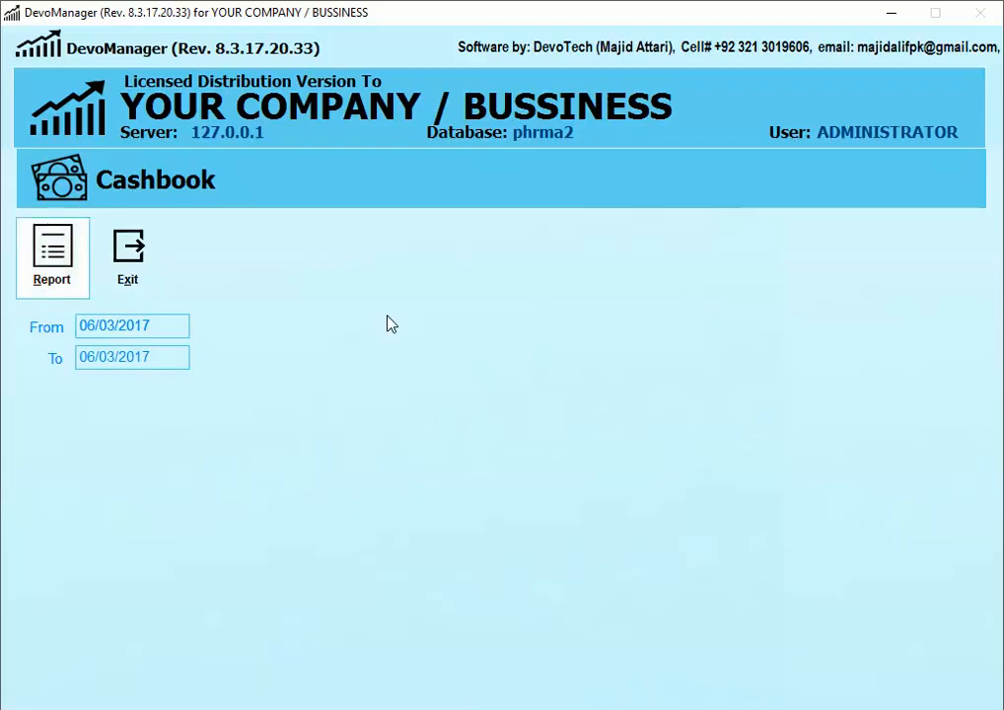
left_click(119, 252)
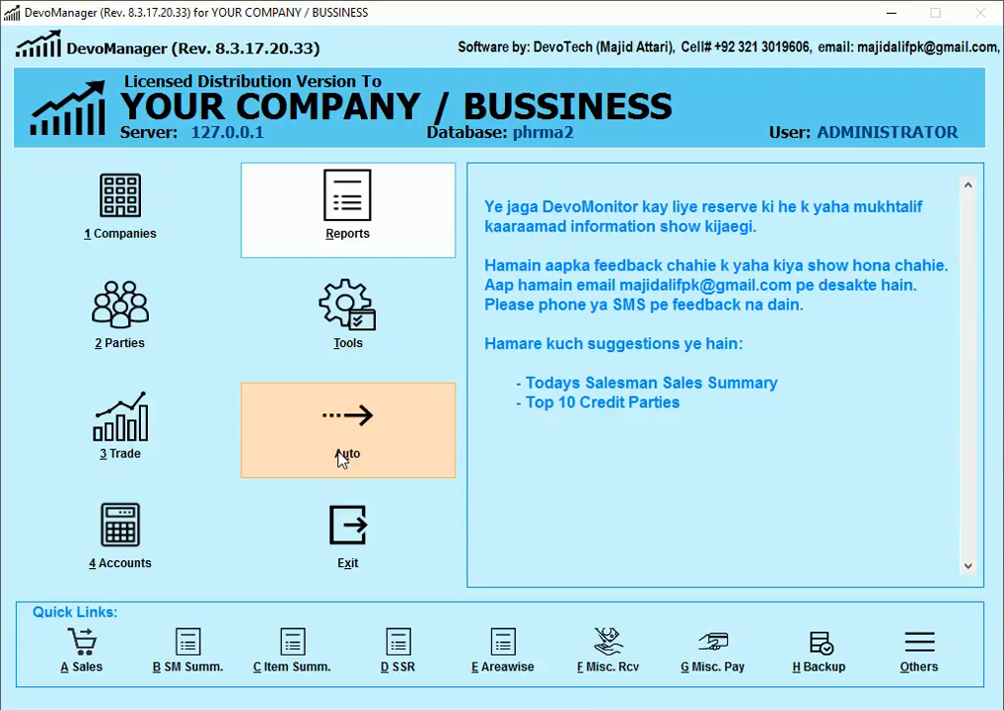
- Open the cash receipts by sale invoice form for the year 2017
left_click(120, 534)
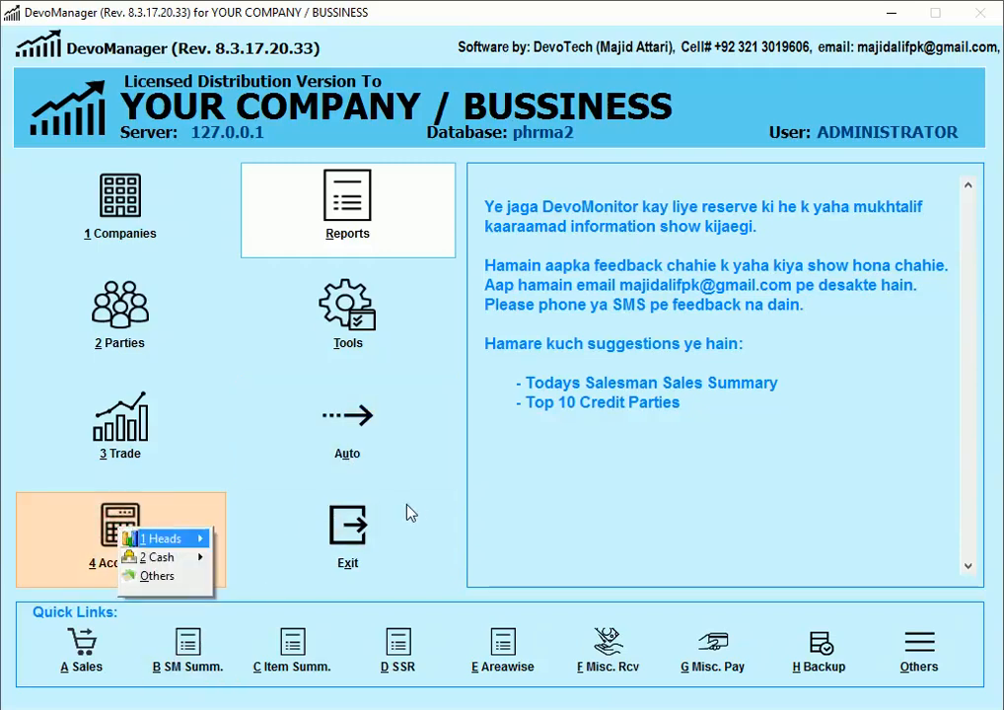
key("Down")
key("Right")
key("Down")
key("Up")
key("Right")
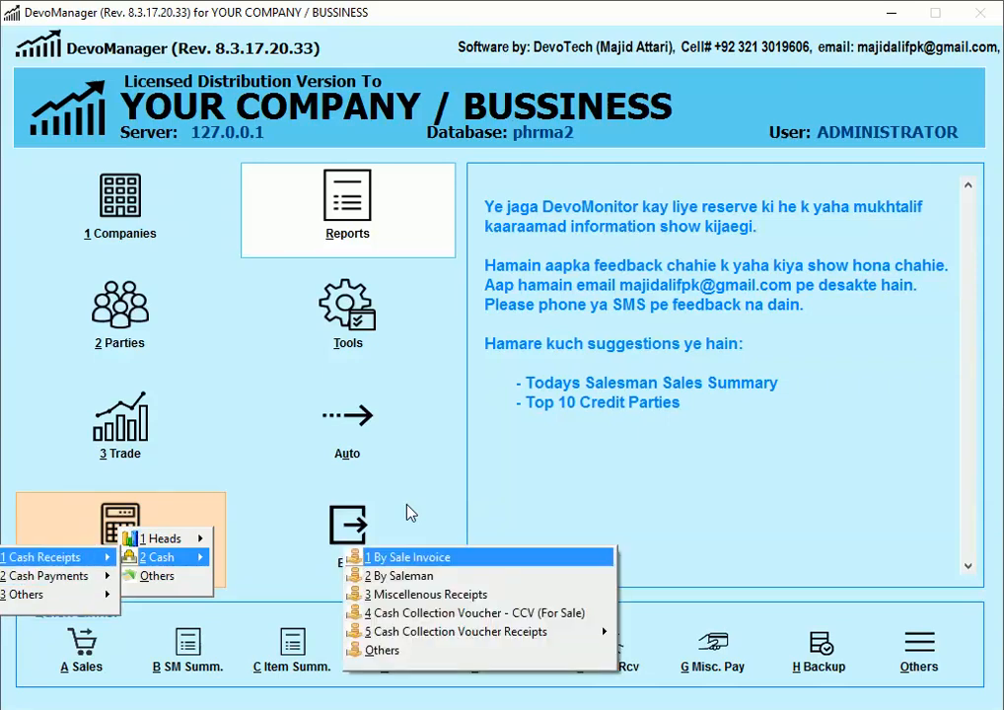
key("Return")
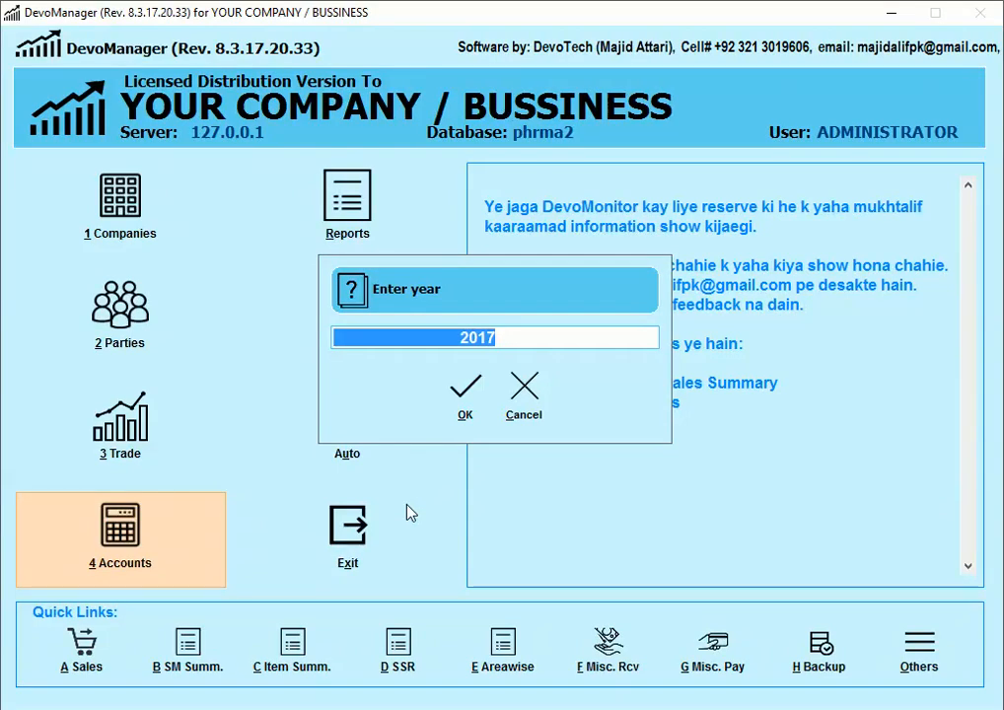
key("Return")
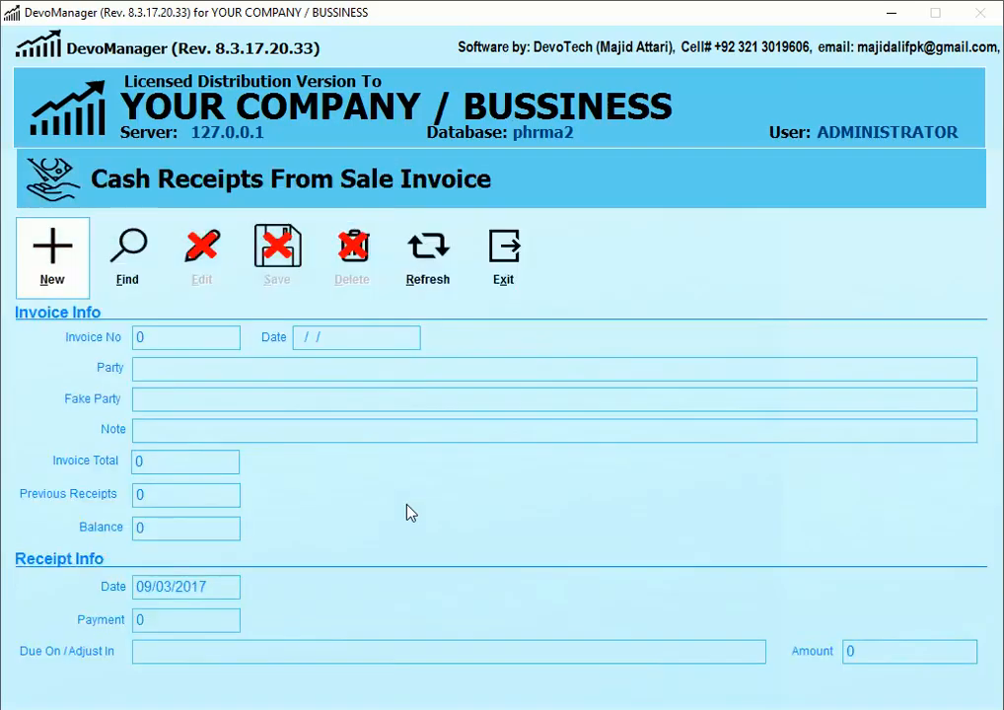
- Start a new cash receipt and look up its invoice by party, searching for MADINA
key("alt+n")
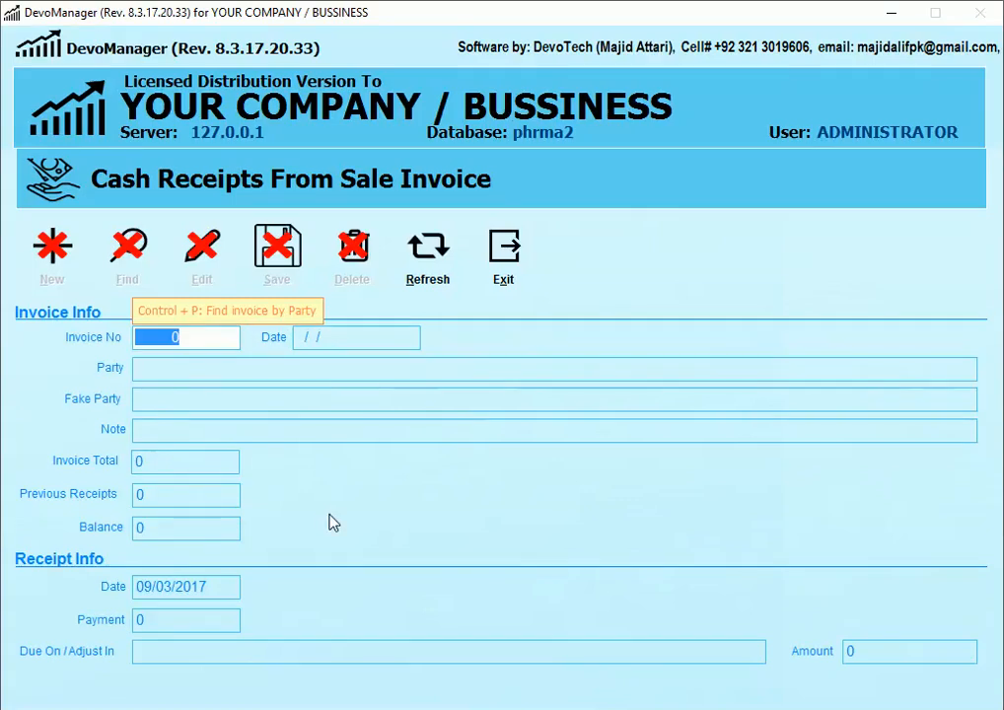
key("ctrl+p")
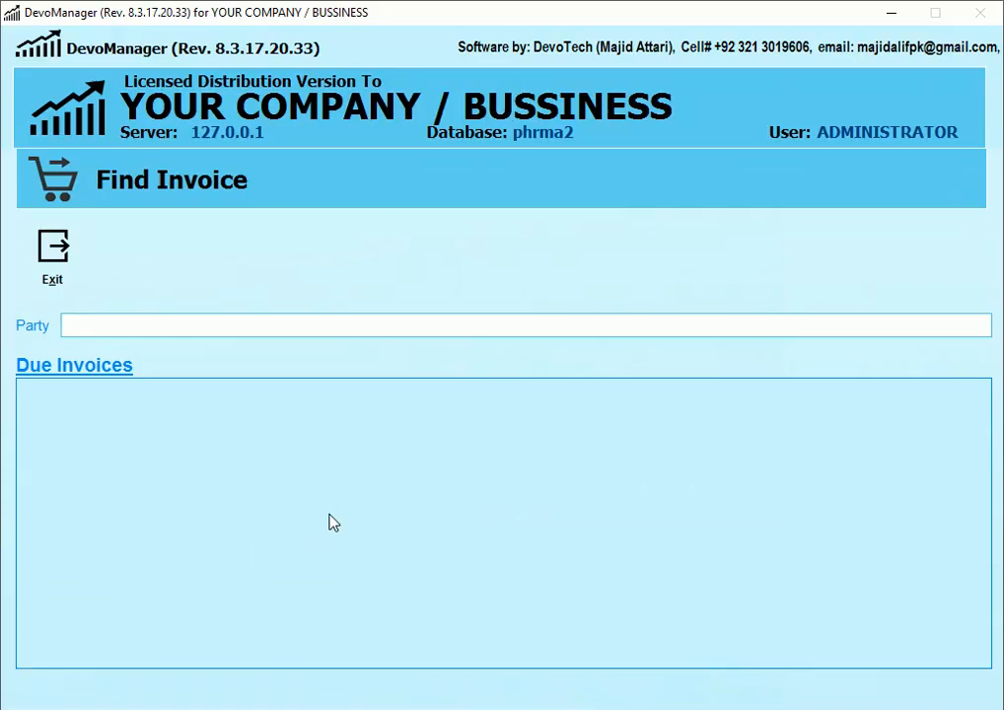
type("MADINA")
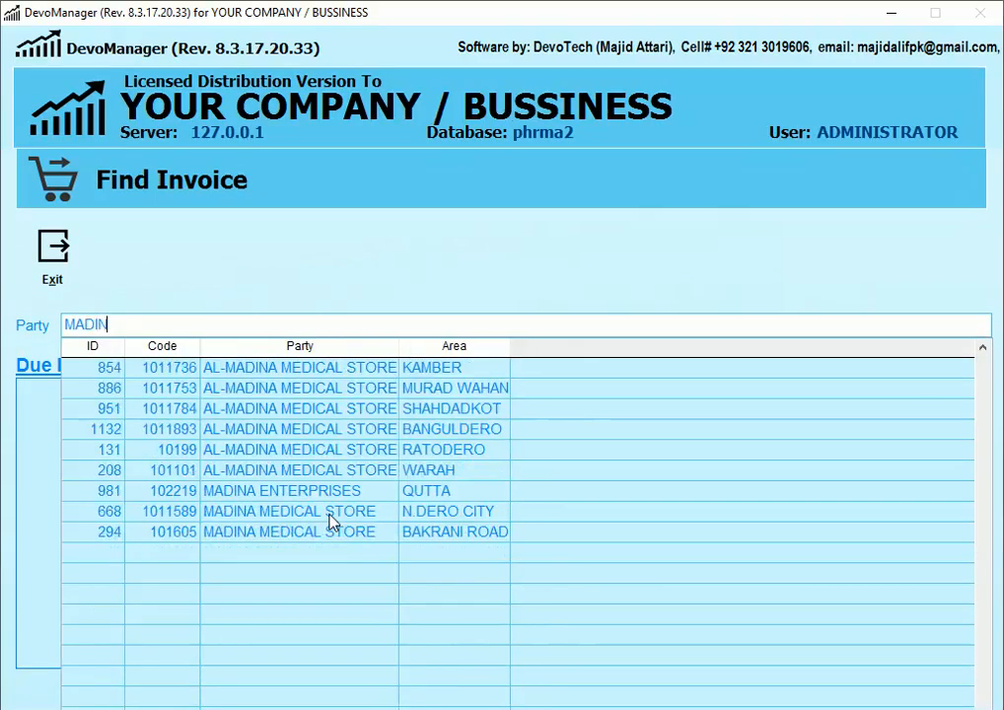
- Try to list the due invoices of the party AL-MADINA MEDICAL STORE in the SHAHDADKOT area
key("Down")
key("Down")
key("Down")
key("Down")
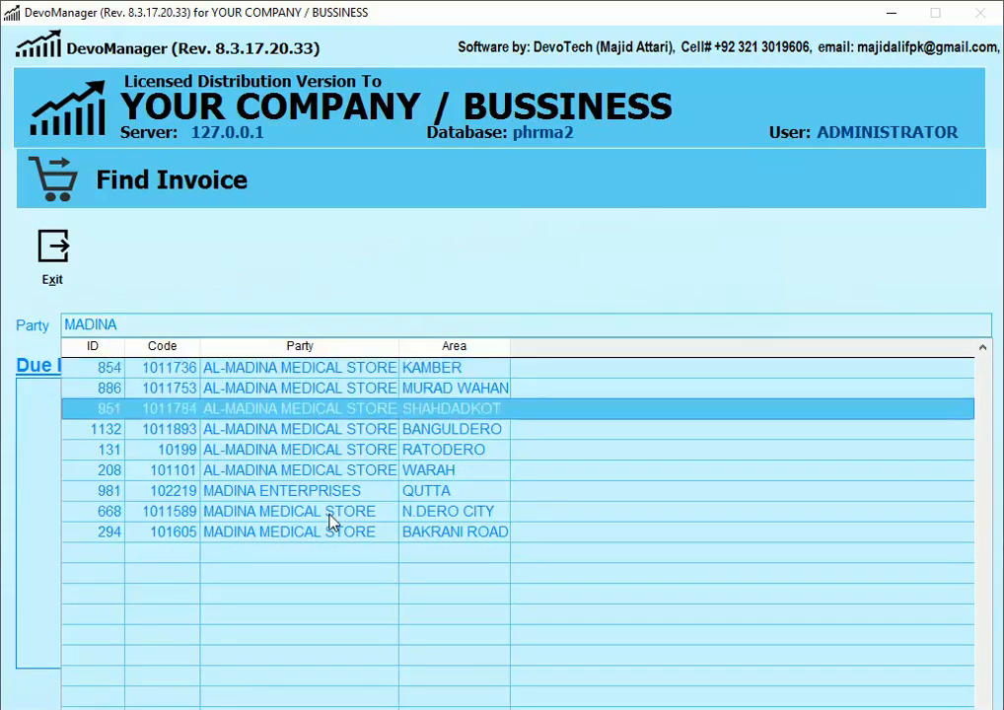
key("Down")
key("Down")
key("Down")
key("Down")
key("Down")
key("Up")
key("Up")
key("Up")
key("Up")
key("Up")
key("Up")
key("Up")
key("Up")
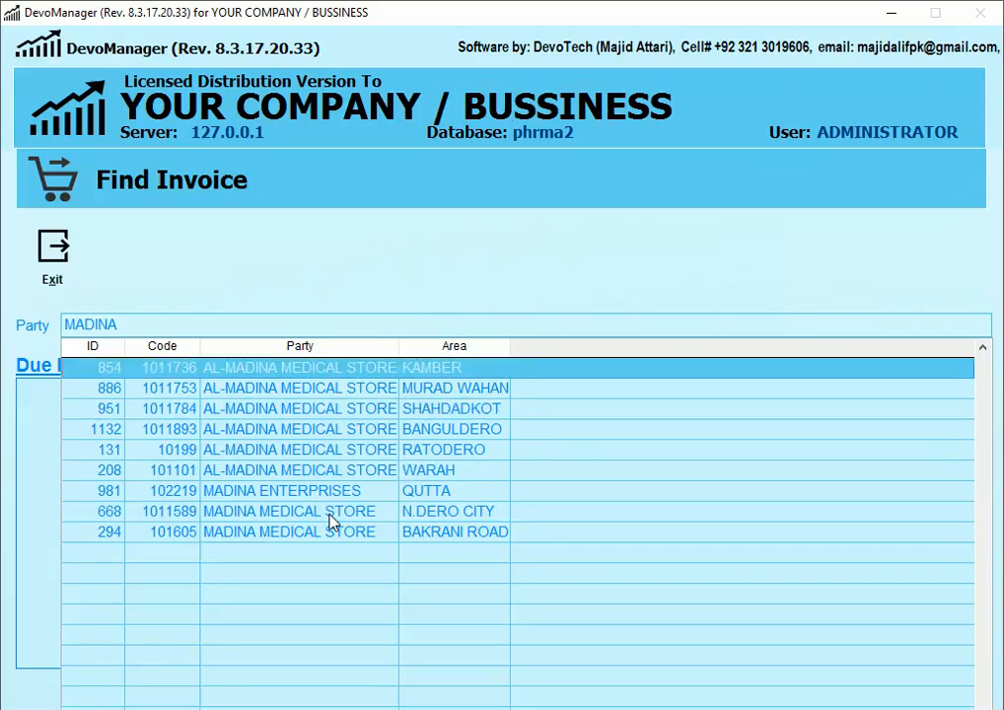
key("Down")
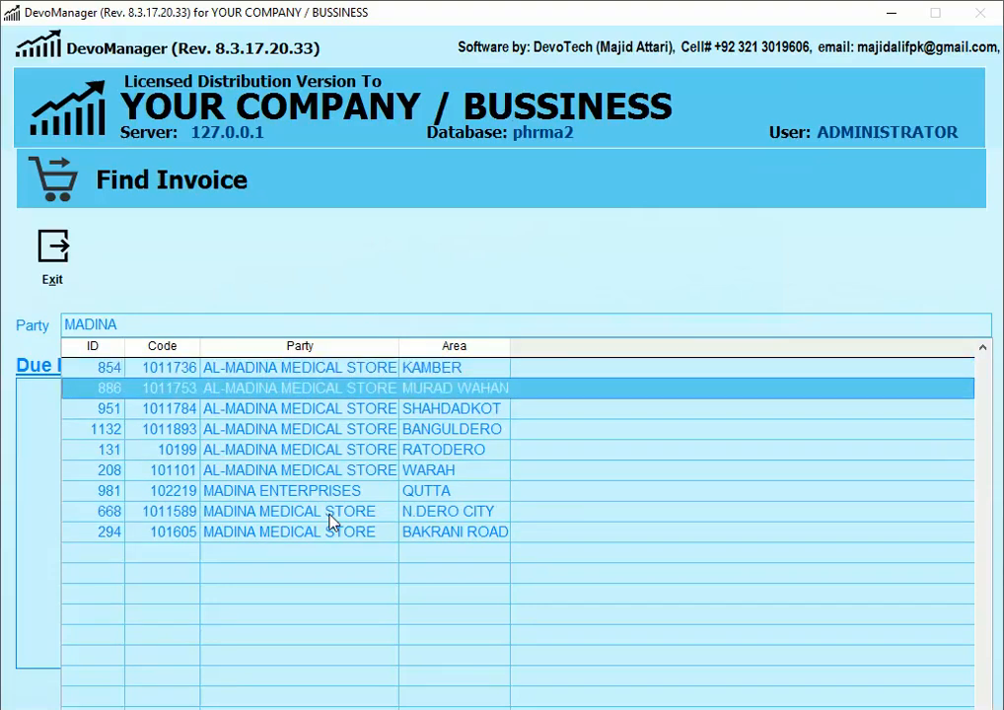
key("Down")
key("Return")
key("Return")
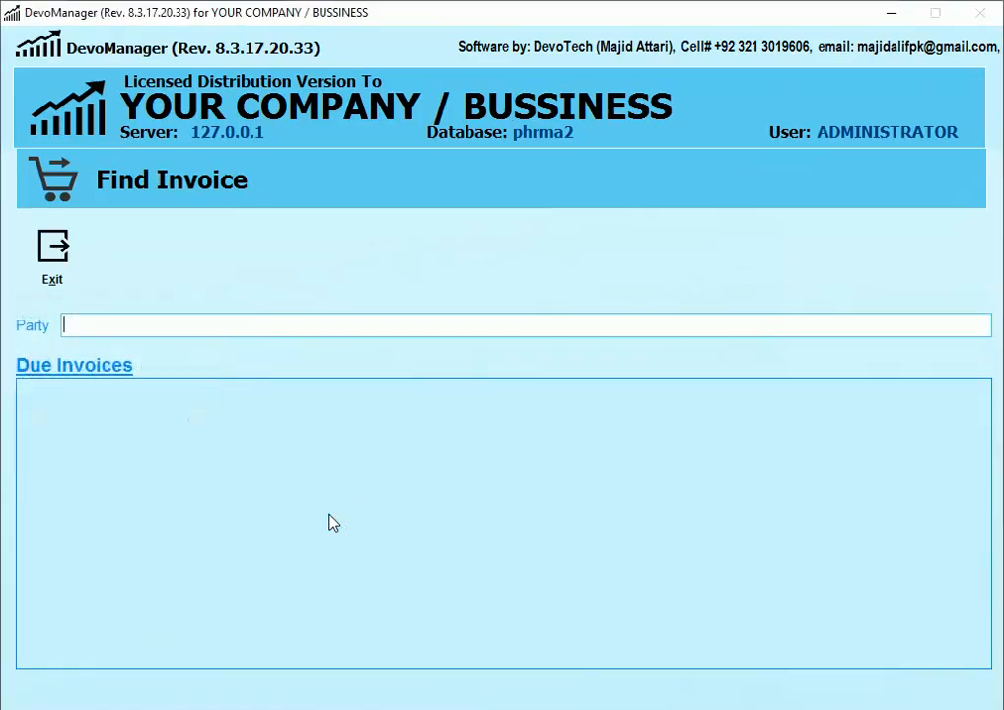
- Search the parties for MADINA, replace that search with STAR, and list the due invoices of SILVER STAR MEDICAL STORE in CATTLE COLONY
type("MADINA")
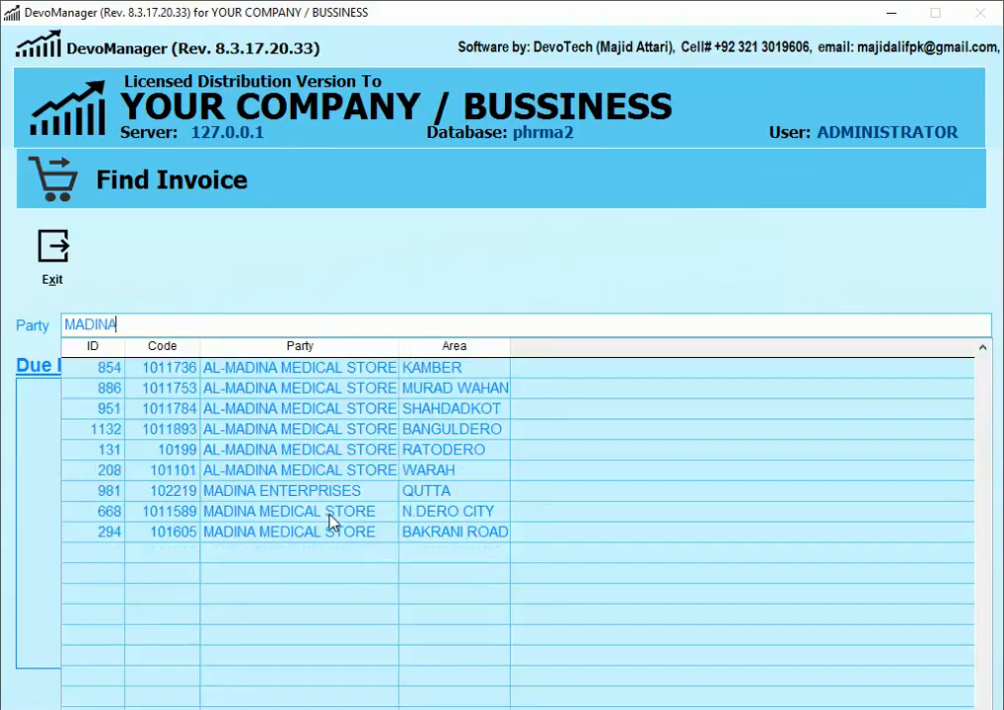
key("ctrl+a")
type("STAR")
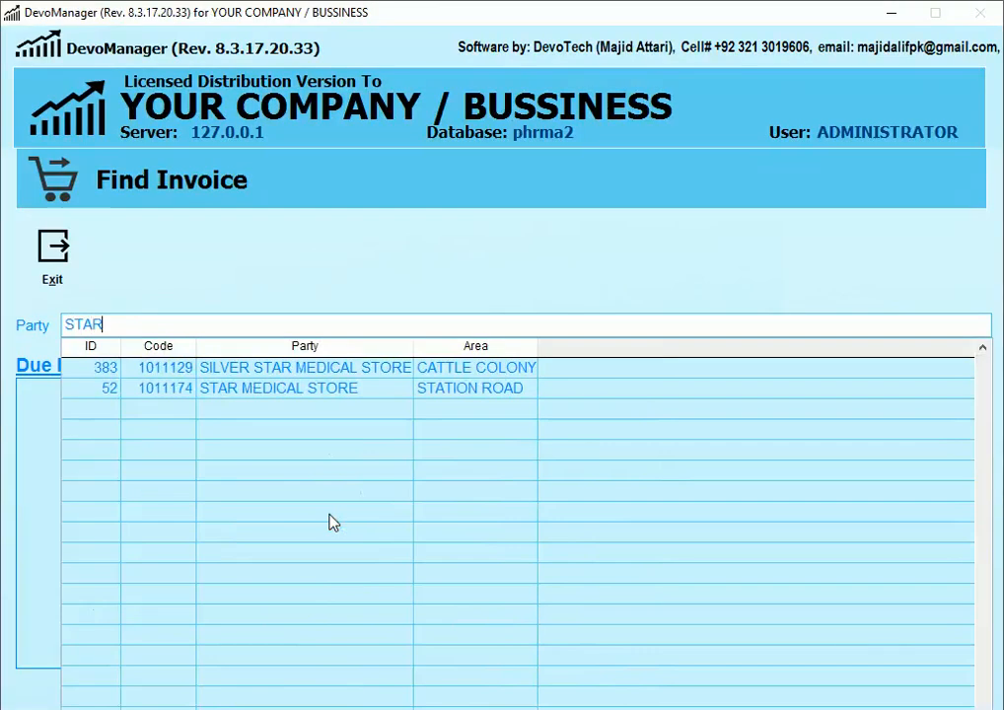
key("Down")
key("Return")
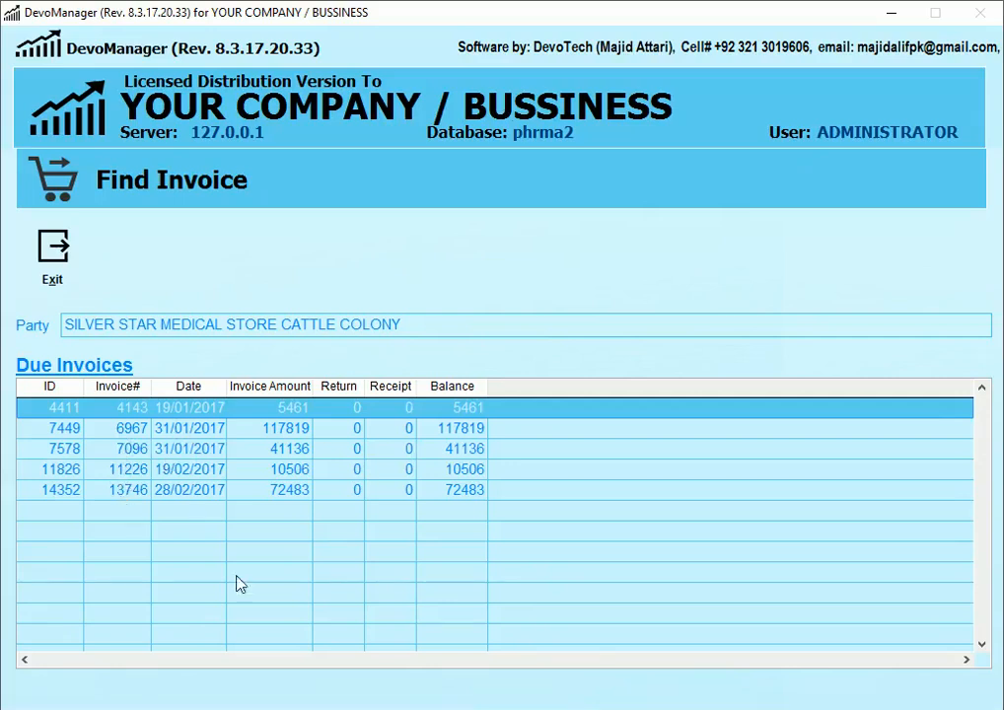
- Load the due invoice 4143 dated 19/01/2017 into the cash receipt and discard the receipt without saving
key("Down")
key("Down")
key("Down")
key("Up")
key("Up")
key("Up")
key("Return")
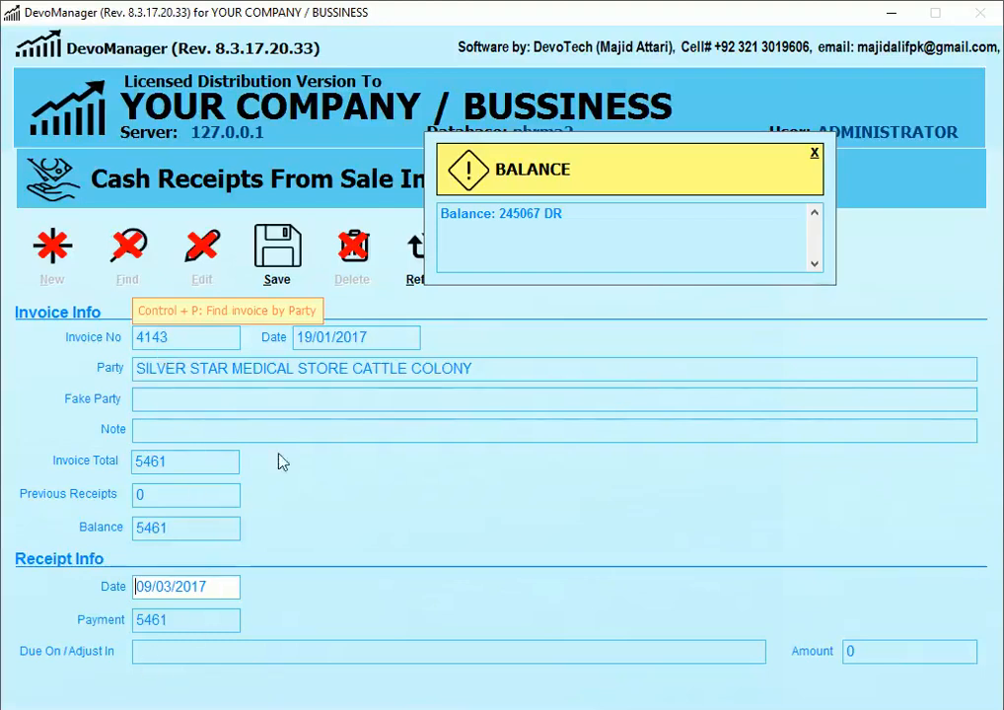
left_click(415, 279)
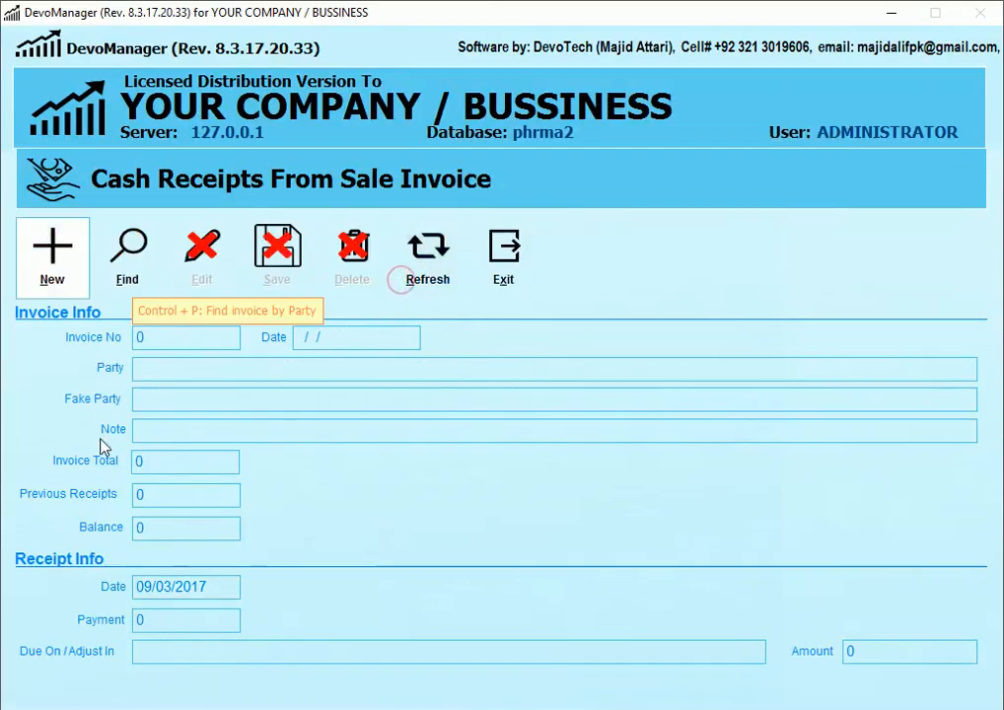
- Start a new cash receipt for invoice 14910 and set the receipt date to 06/03/2017
left_click(54, 281)
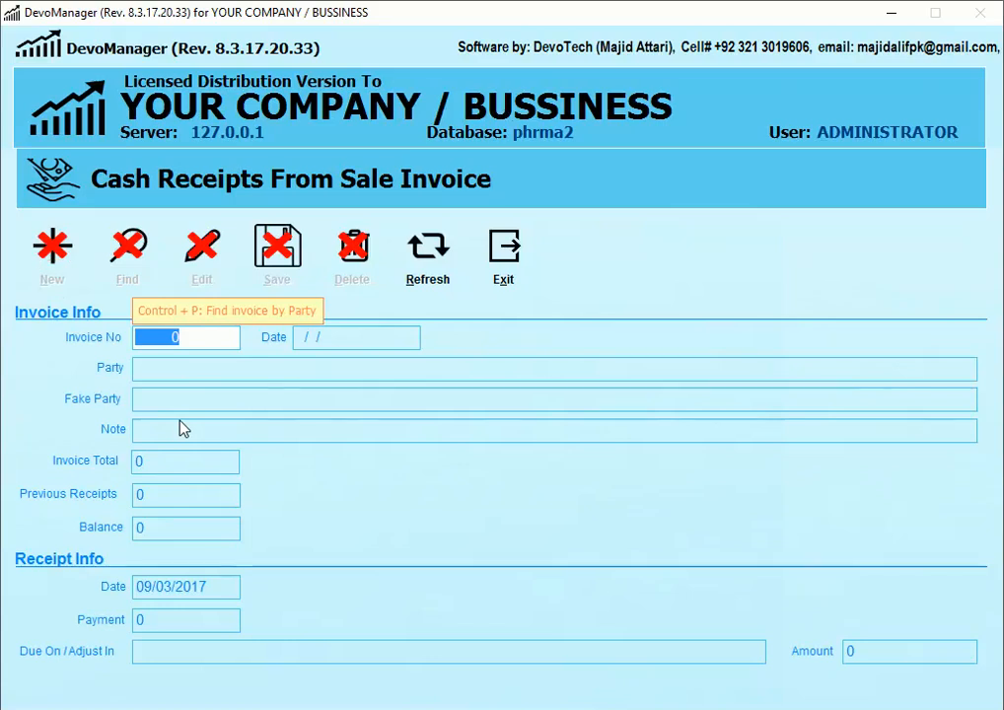
type("14910")
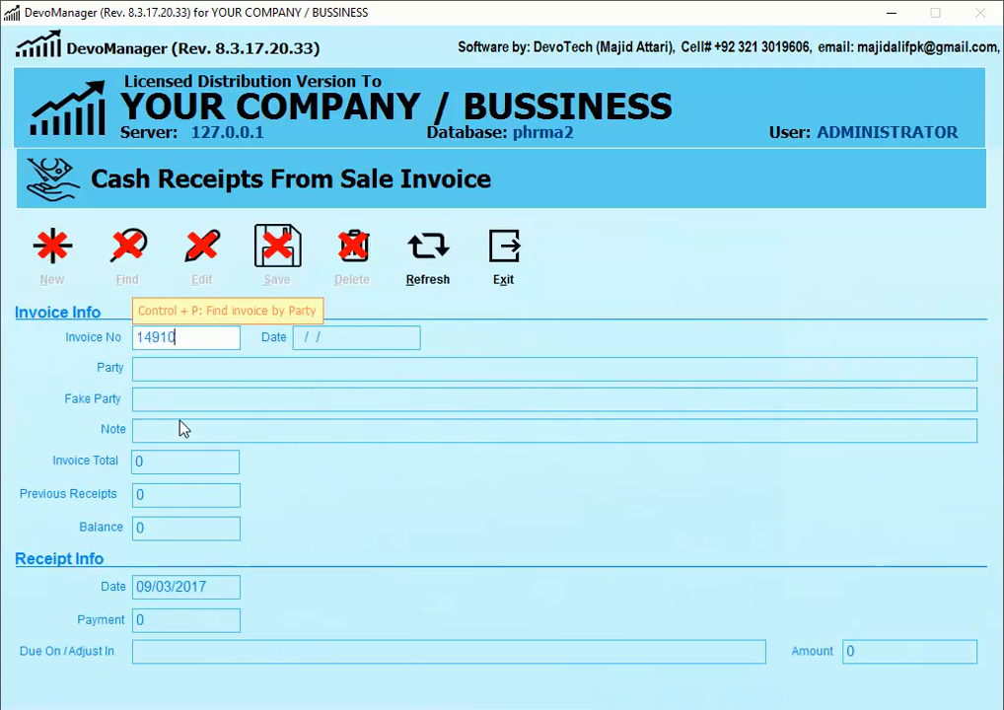
key("Return")
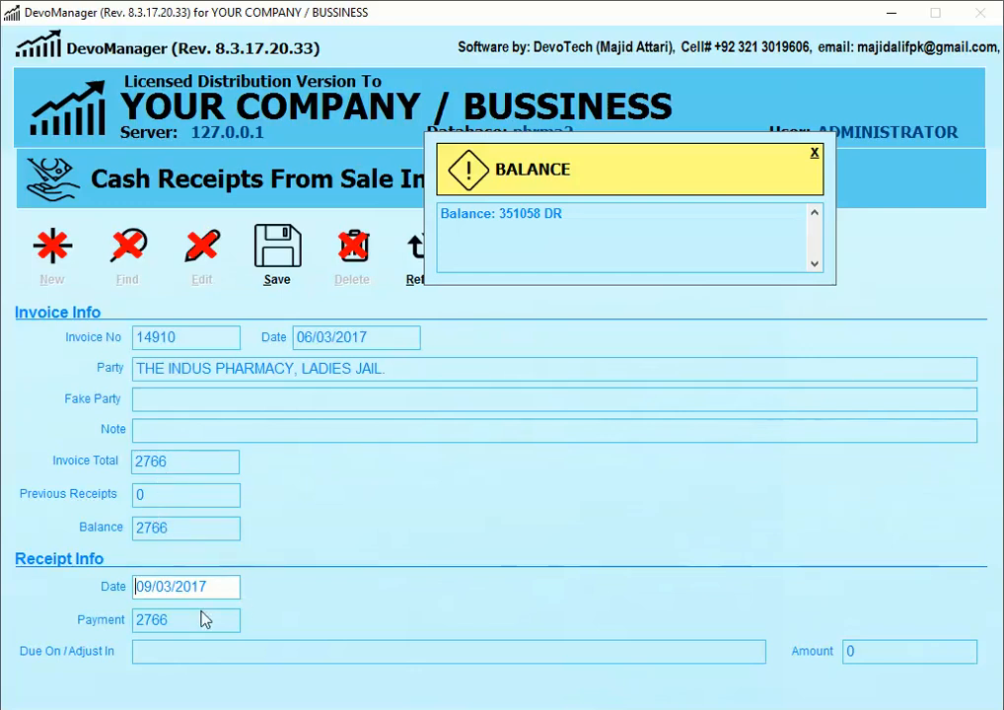
left_click(133, 586)
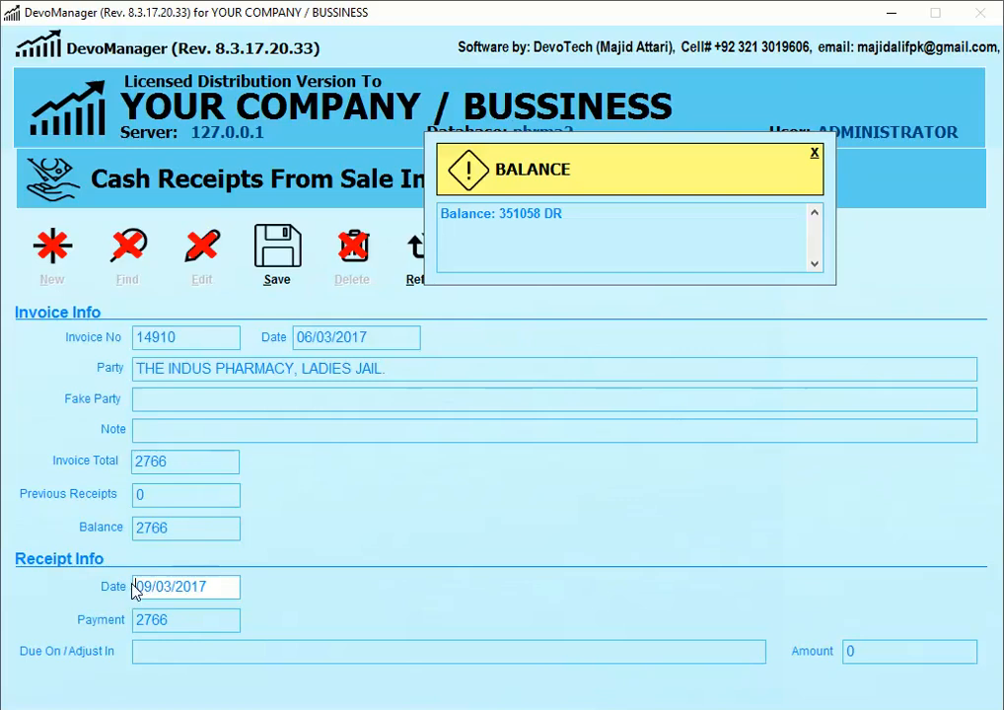
type("06")
key("Tab")
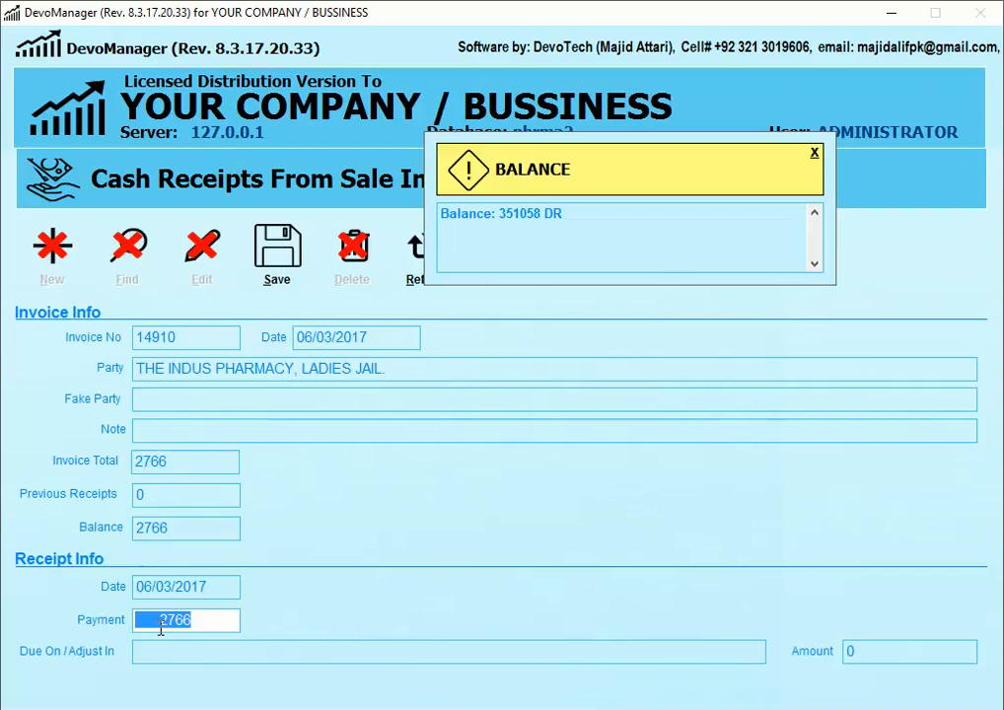
- Set the receipt's payment to 166
key("Tab")
key("shift+Tab")
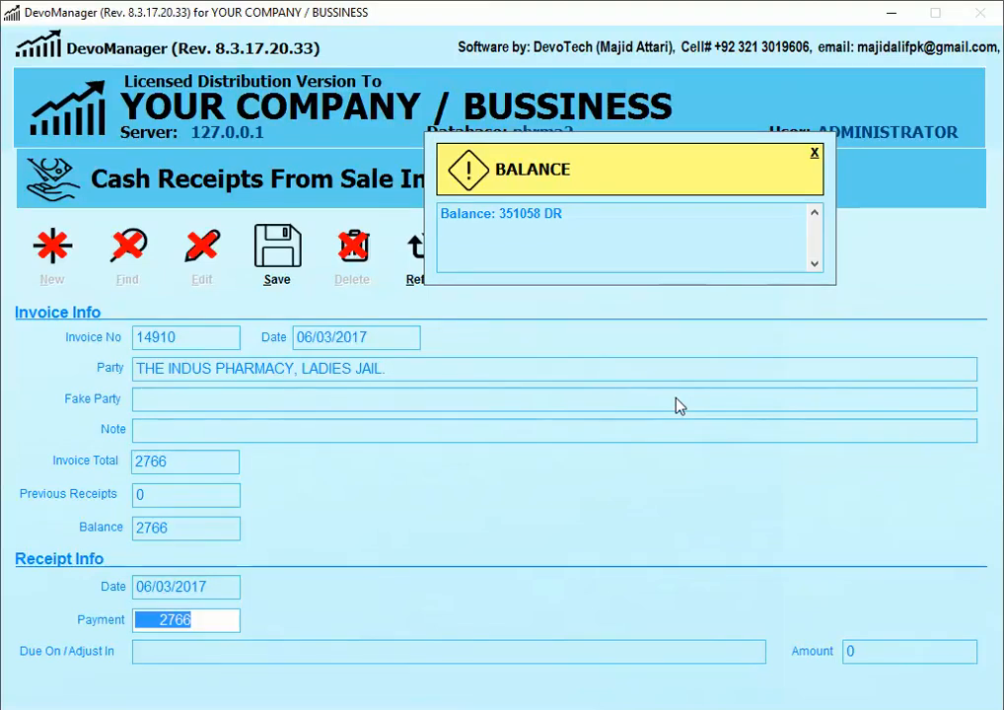
type("166")
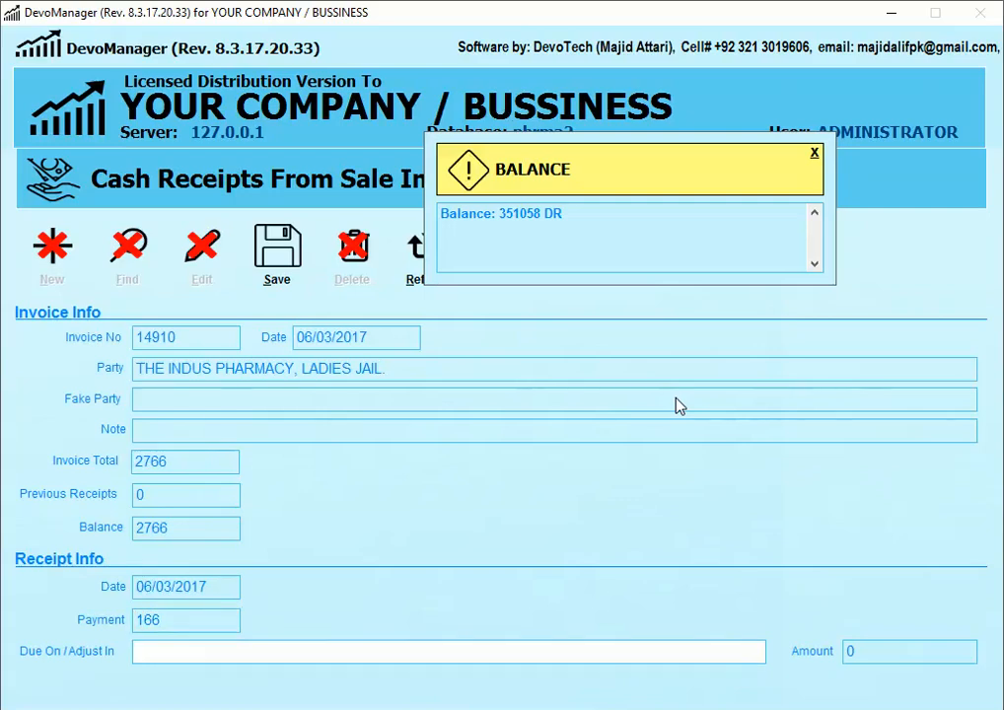
- Look up MADI and ZUB for Due On / Adjust In and choose ZUBAIR MEDICAL STORE MIROKHAN
key("BackSpace")
type("MADI")
key("Down")
key("Up")
key("Delete")
key("Delete")
key("Delete")
type("ZUB")
key("Down")
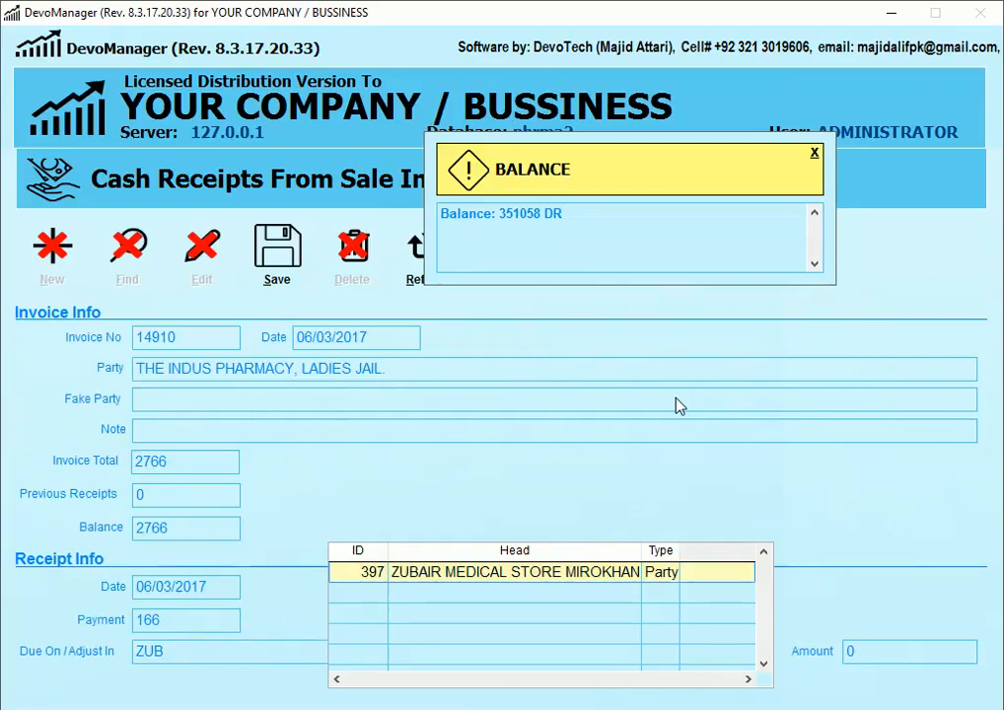
key("Up")
key("Up")
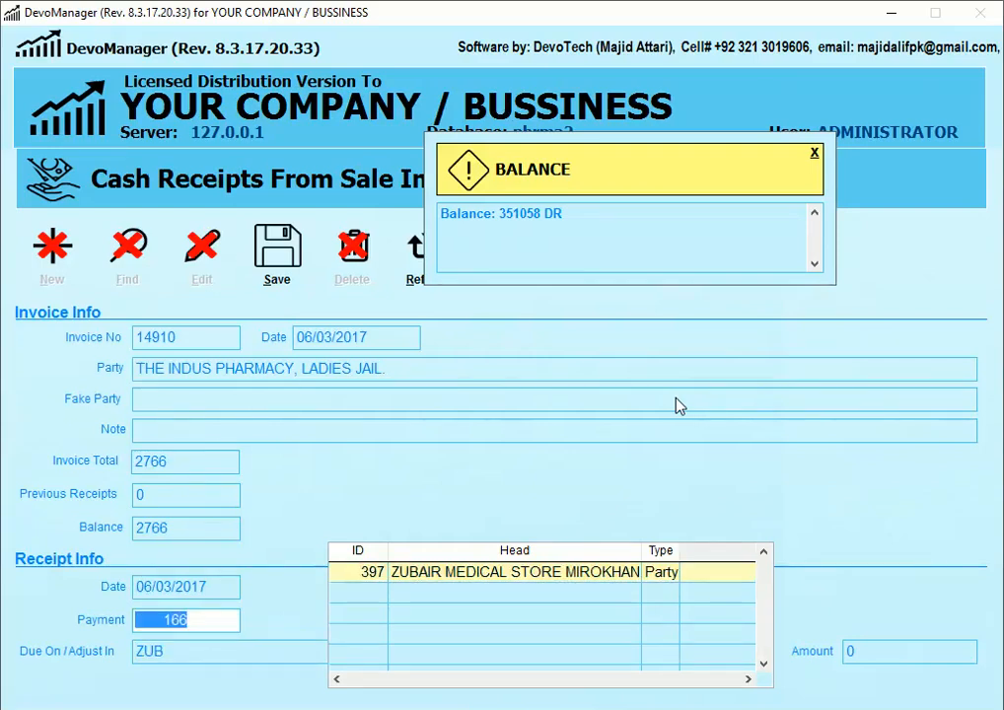
left_click(625, 576)
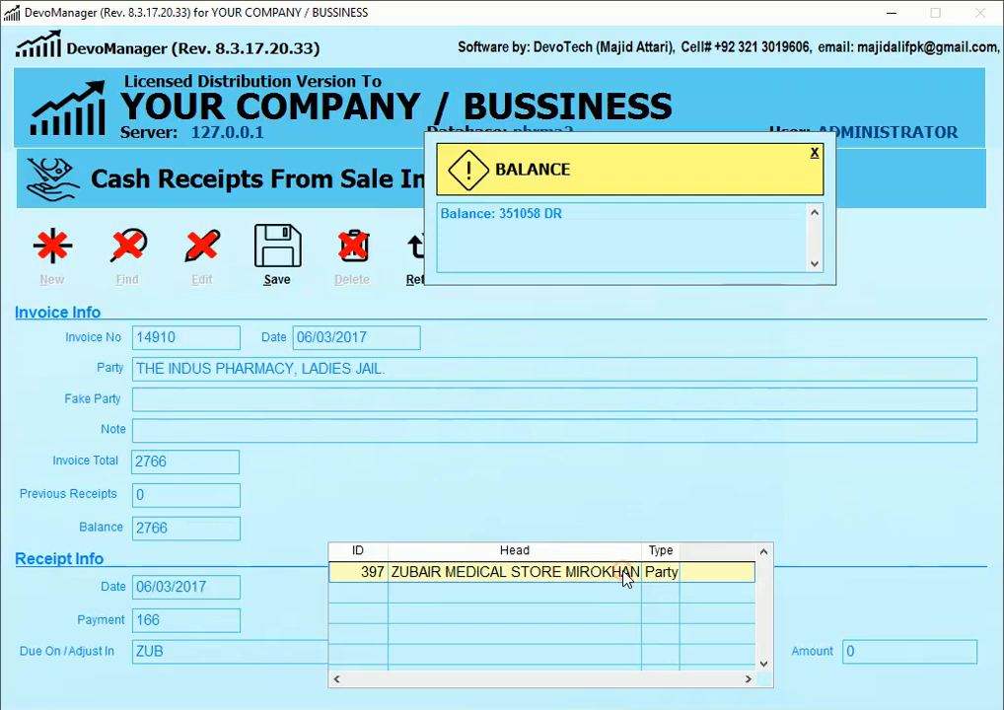
double_click(626, 576)
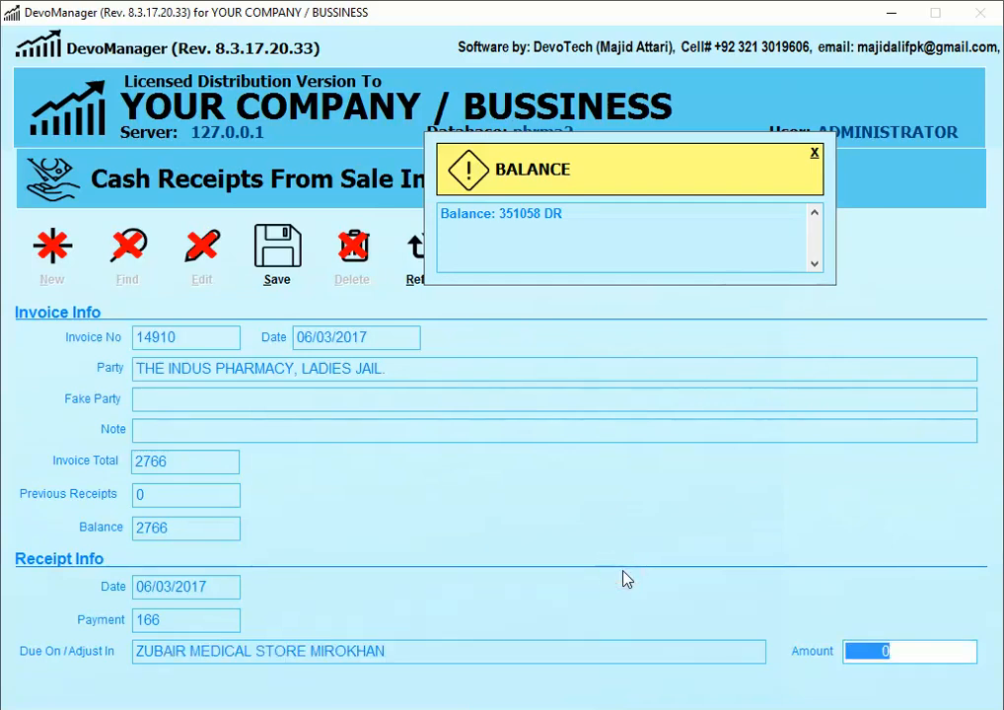
- Set the Due On / Adjust In amount to 166, matching the payment
double_click(150, 619)
double_click(885, 655)
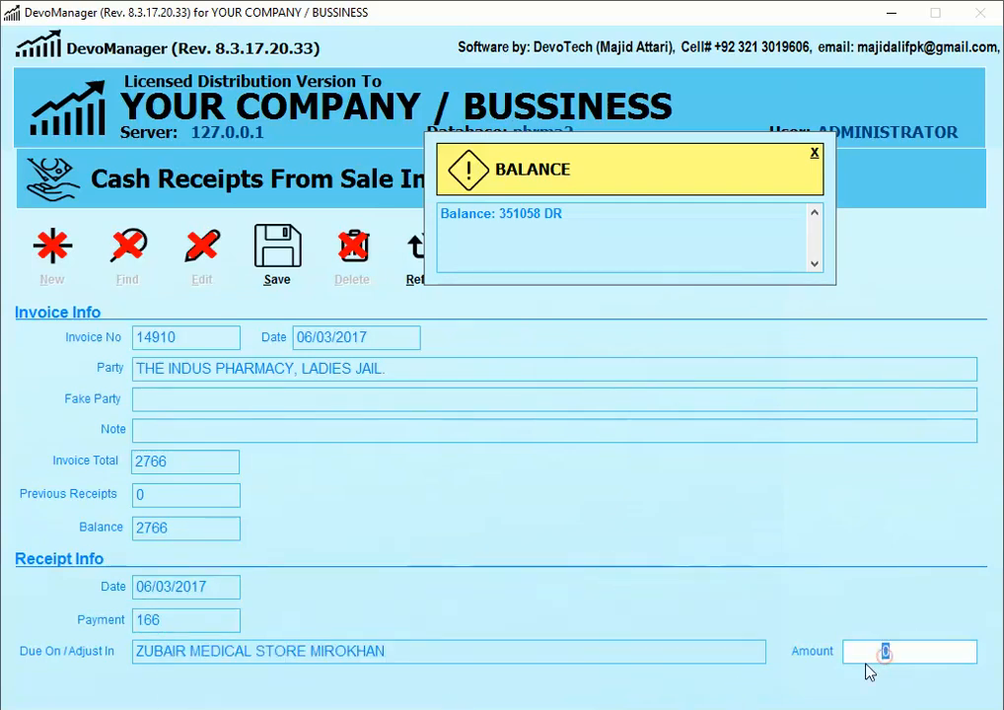
type("166")
double_click(181, 619)
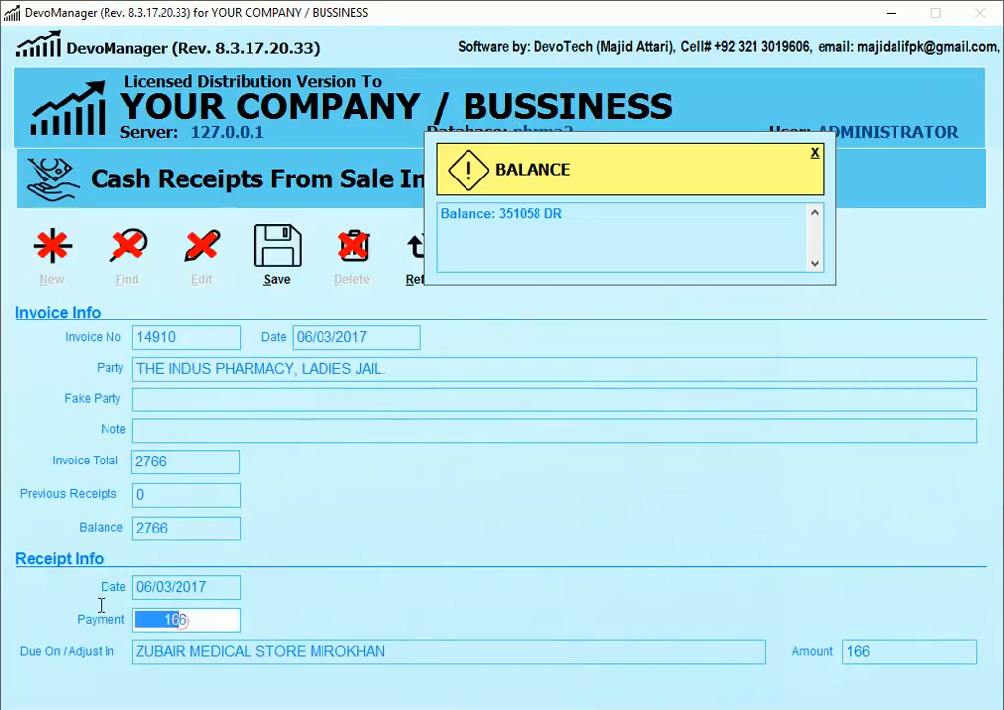
double_click(900, 651)
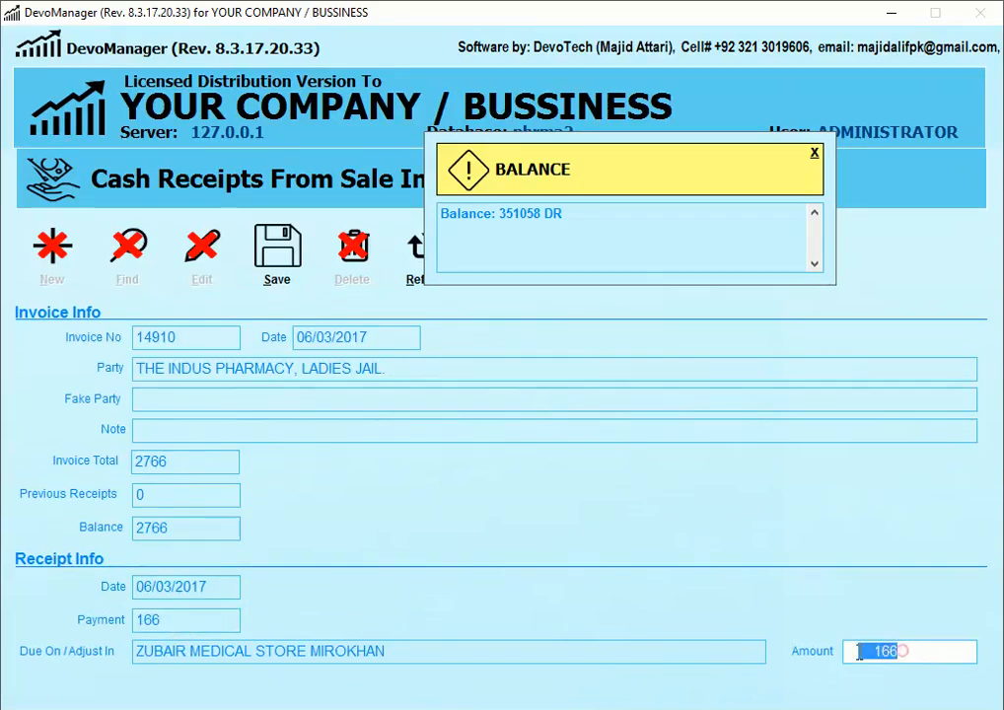
- Clear the Due On / Adjust In party and its amount from the receipt
left_click(419, 651)
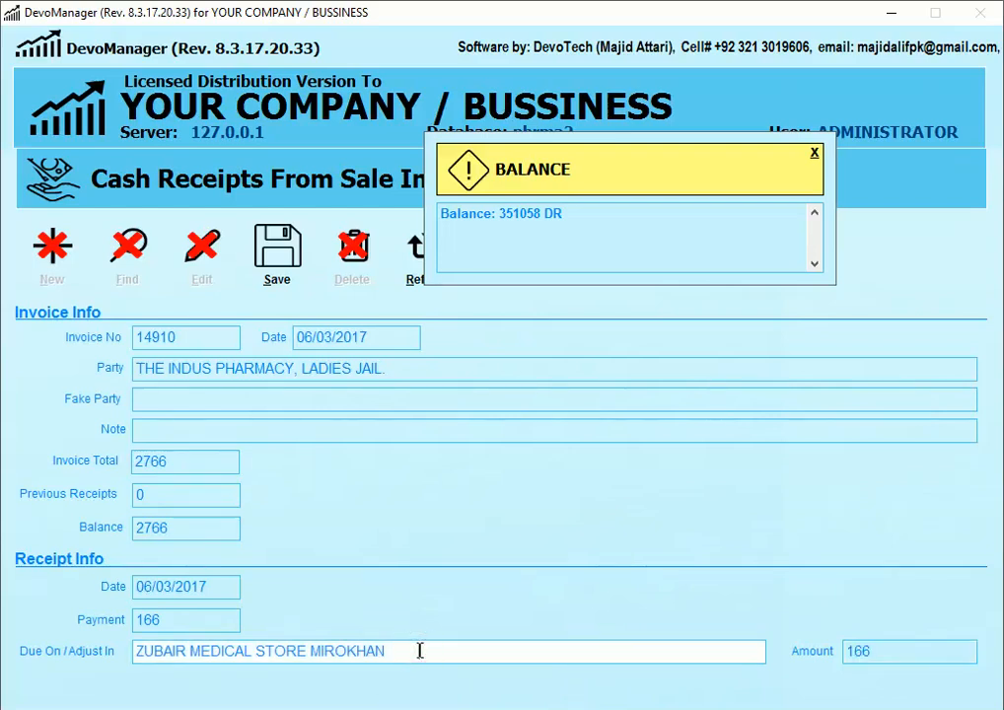
left_click_drag(419, 651, 79, 654)
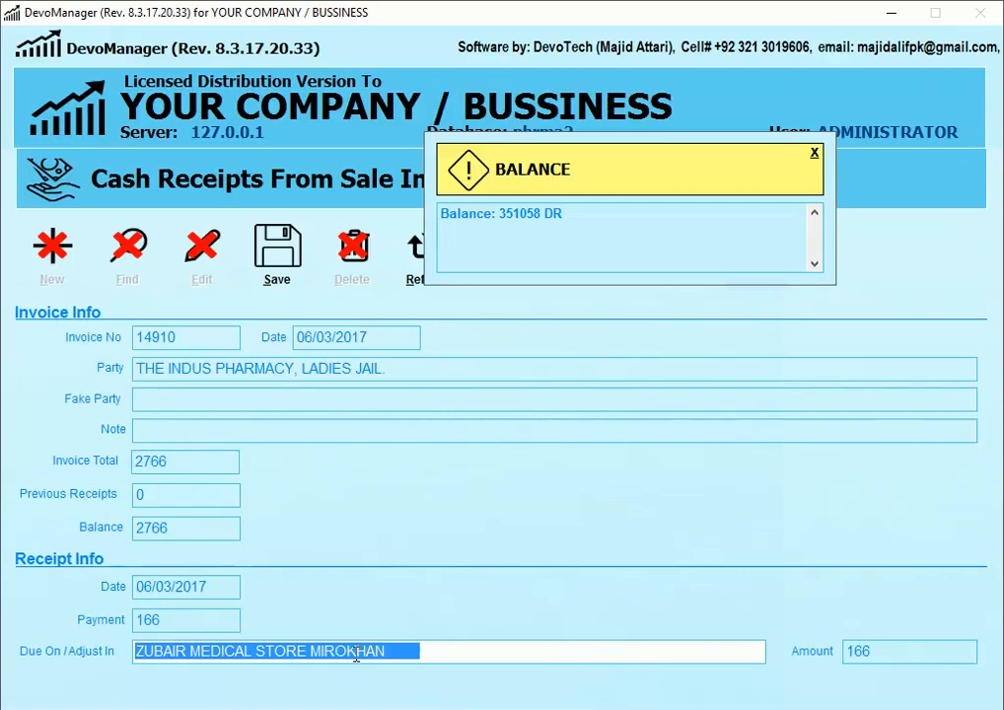
key("BackSpace")
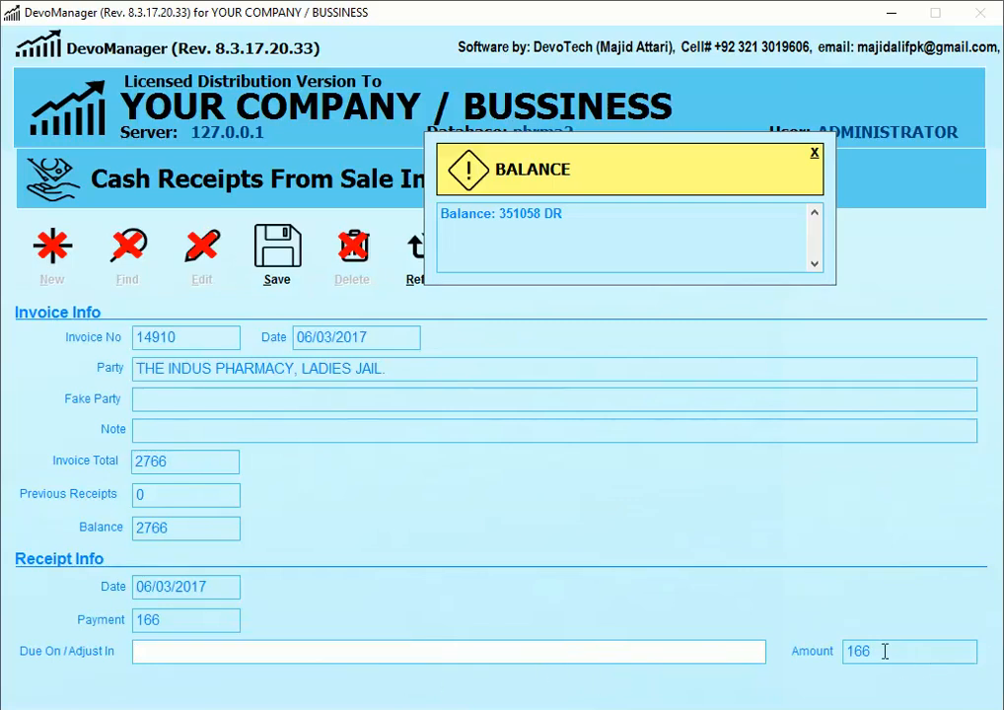
left_click(851, 651)
key("shift+End")
key("BackSpace")
- Set the payment to the full invoice balance of 2766, save the receipt and dismiss the confirmation
left_click(145, 627)
key("shift+End")
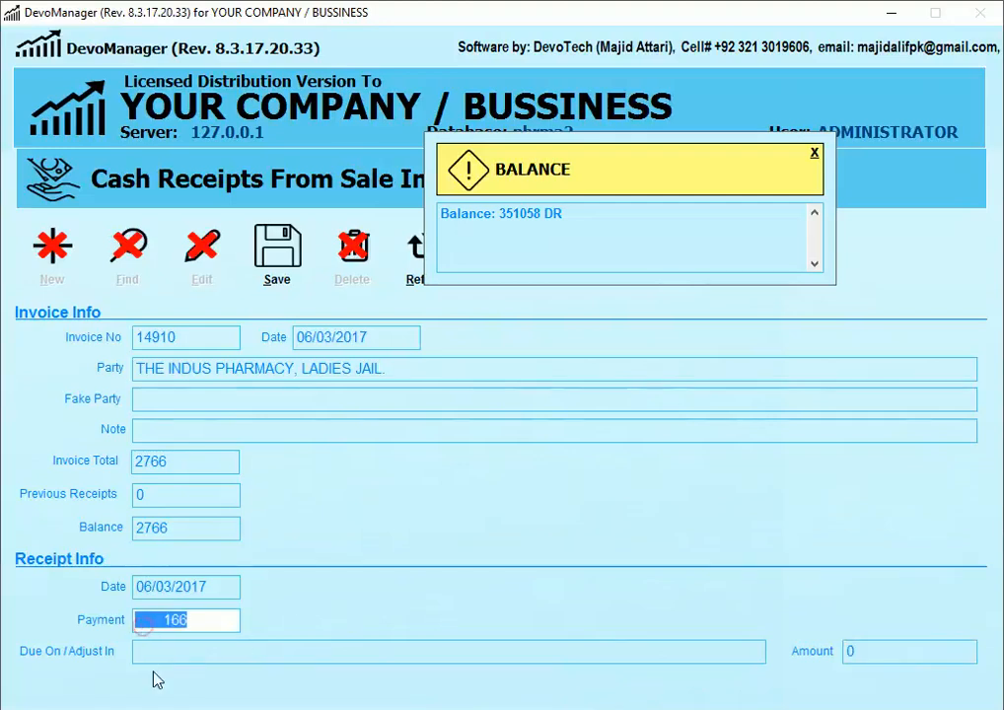
type("2766")
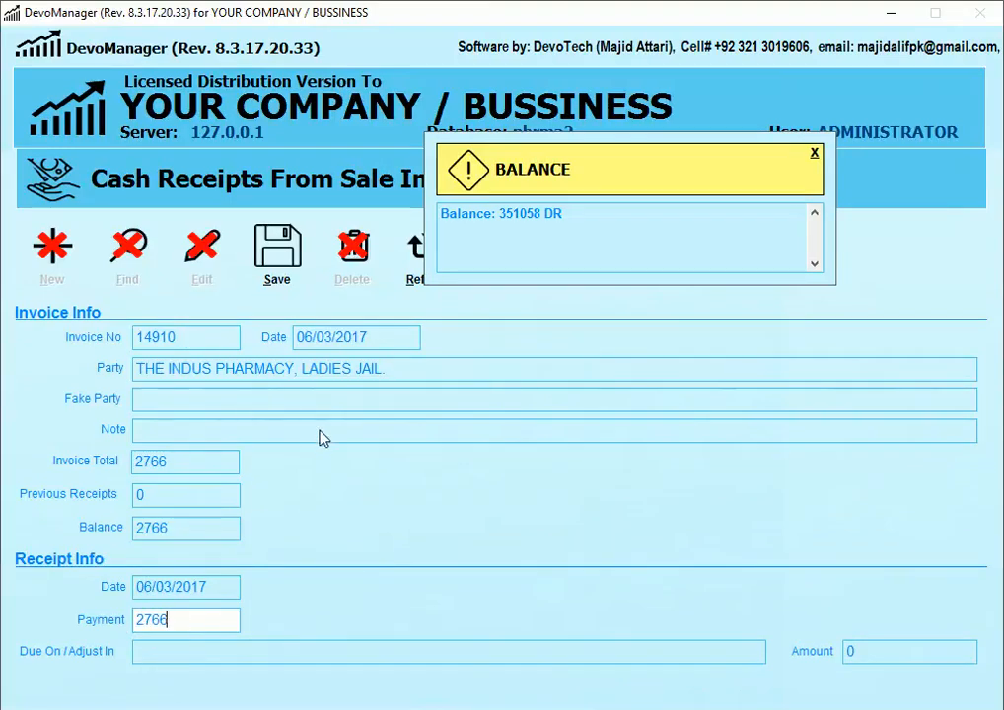
left_click(292, 262)
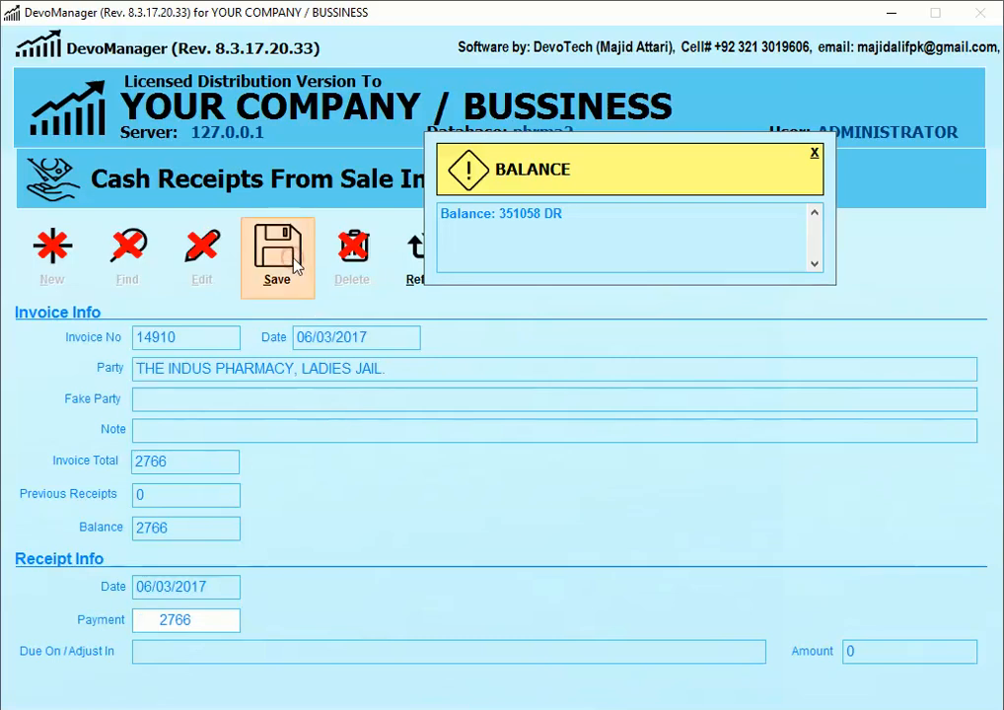
left_click_drag(145, 307, 307, 331)
left_click(386, 462)
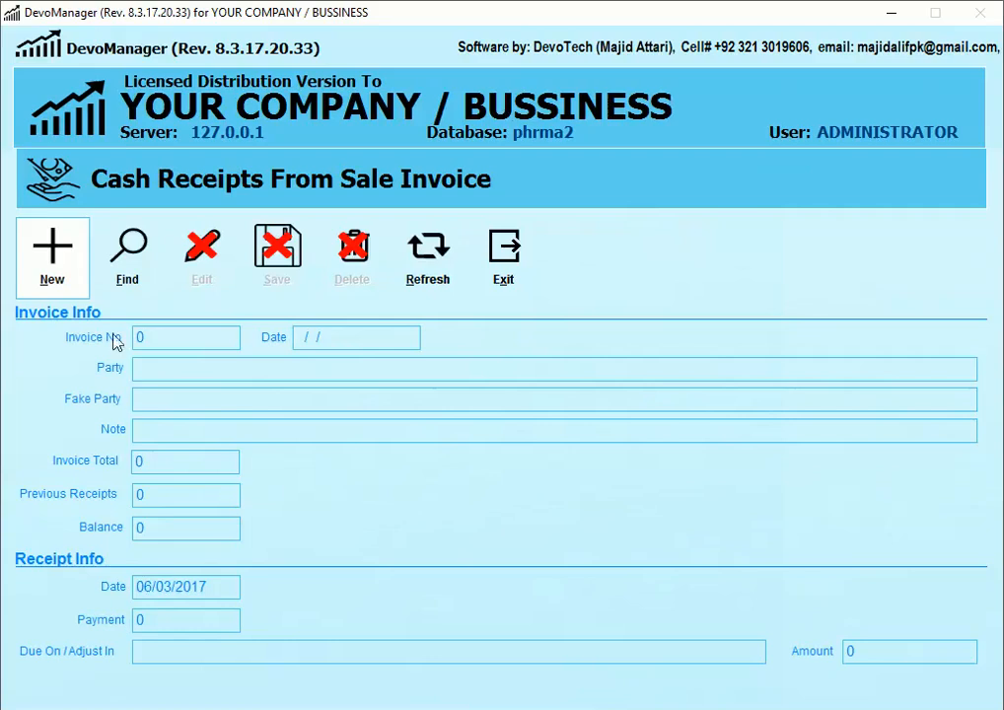
- Find the saved cash receipt by invoice number 14910 and load it into the form
left_click(120, 285)
type("1")
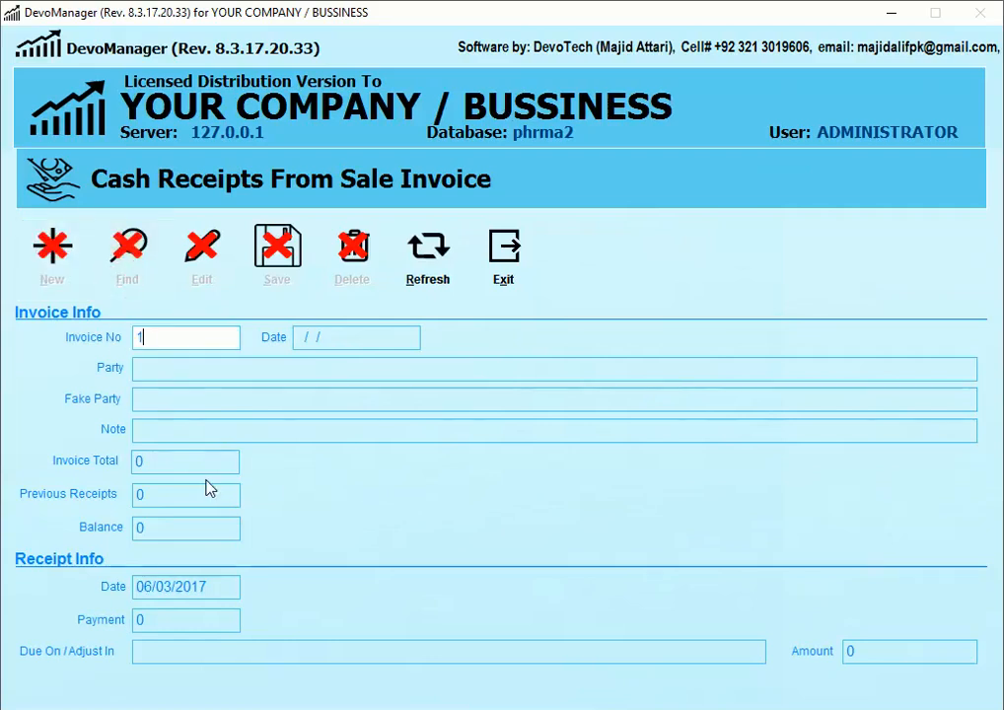
type("4910")
key("Return")
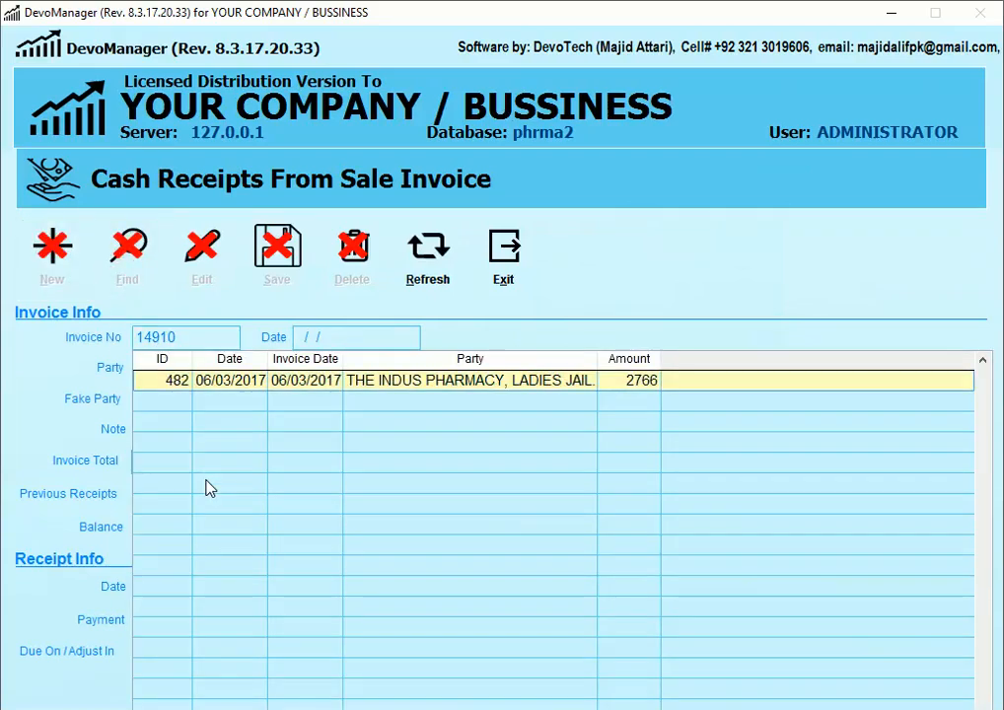
key("Return")
- Open the loaded receipt for editing, save it with the same values and dismiss the confirmation
left_click(215, 274)
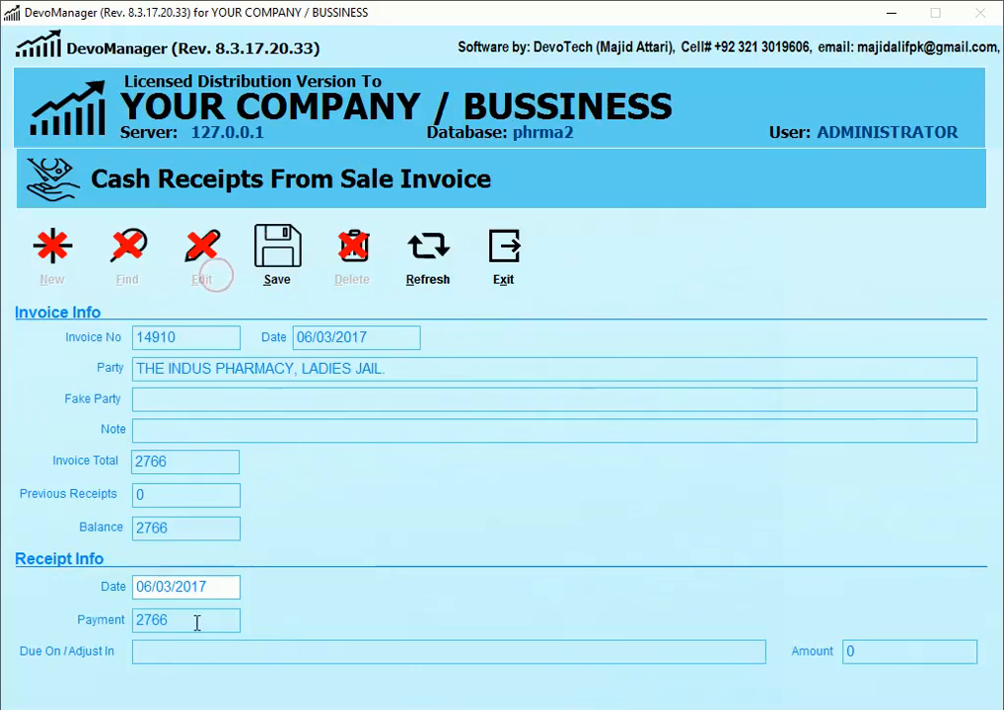
left_click(286, 277)
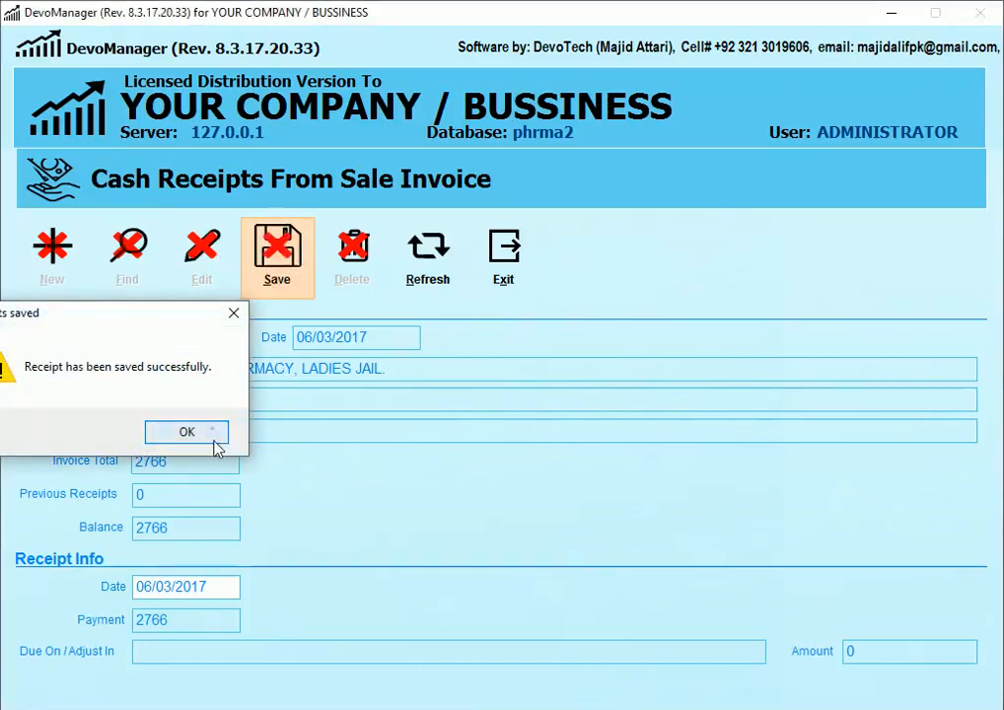
left_click(217, 435)
- Find the receipt for invoice 14910 once more, review it and exit the cash receipts form
type("14910")
key("Return")
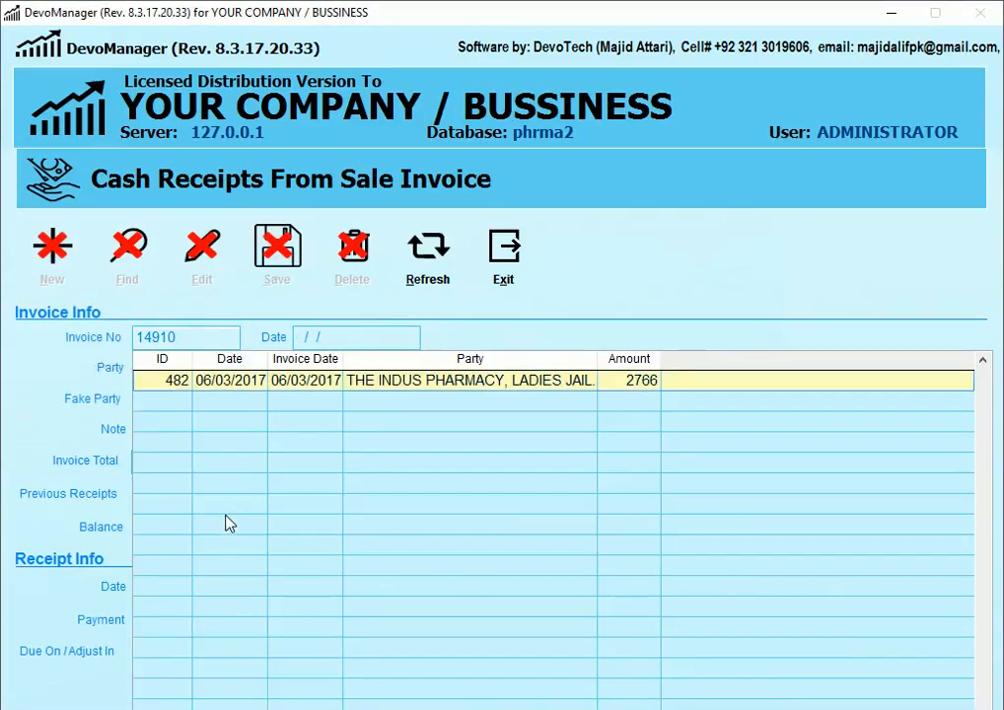
key("Return")
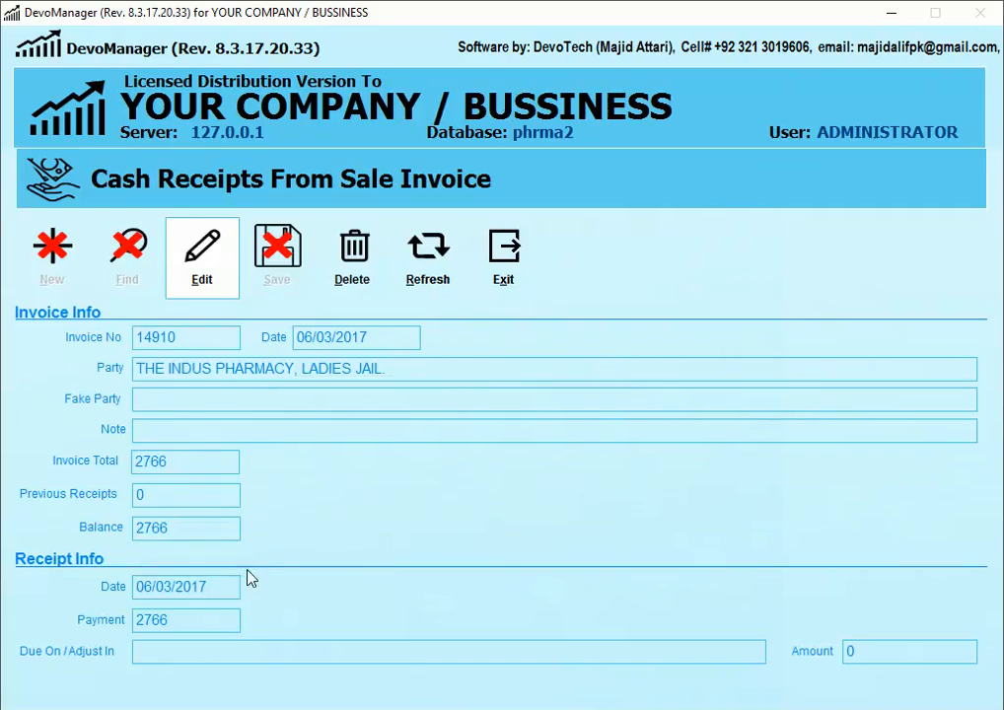
left_click(506, 288)
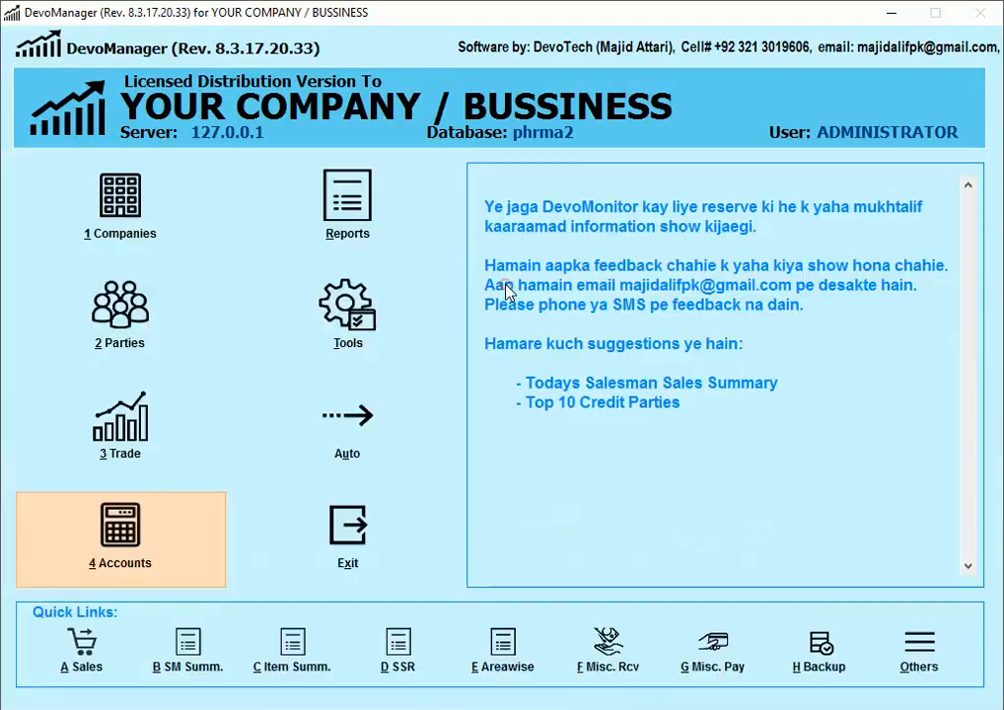
- Open the Party Account Ledger form from the main screen
right_click(552, 457)
key("2")
key("Down")
key("1")
key("Down")
key("Return")
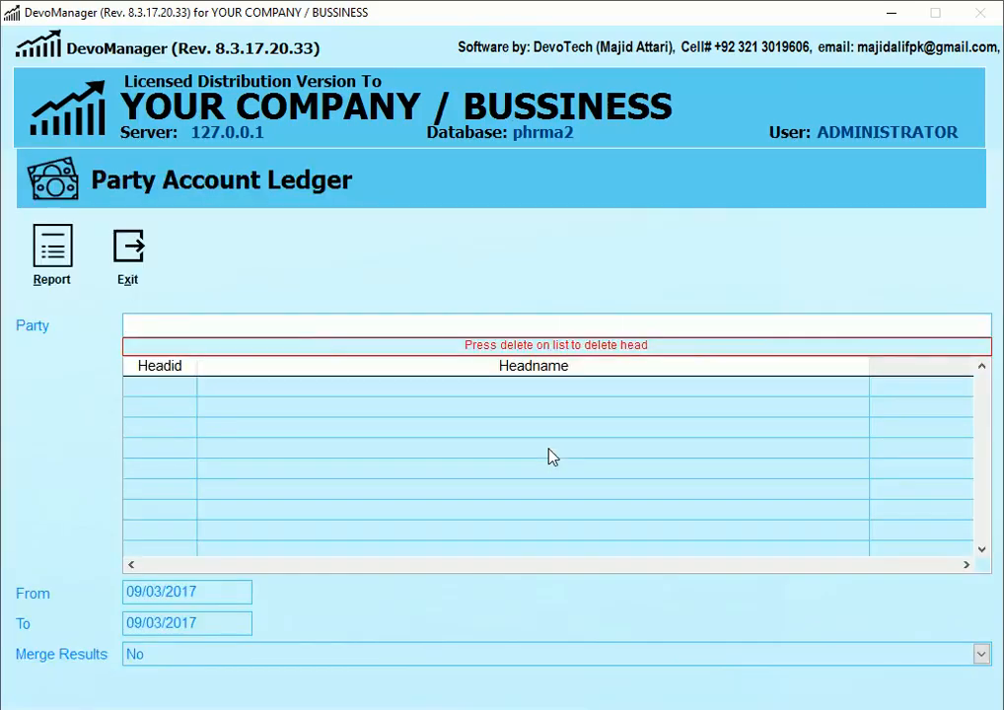
- Add INDUS MEDICAL STORE NAZAR MUHALLA as the party for the account ledger
type("INDUS")
key("Down")
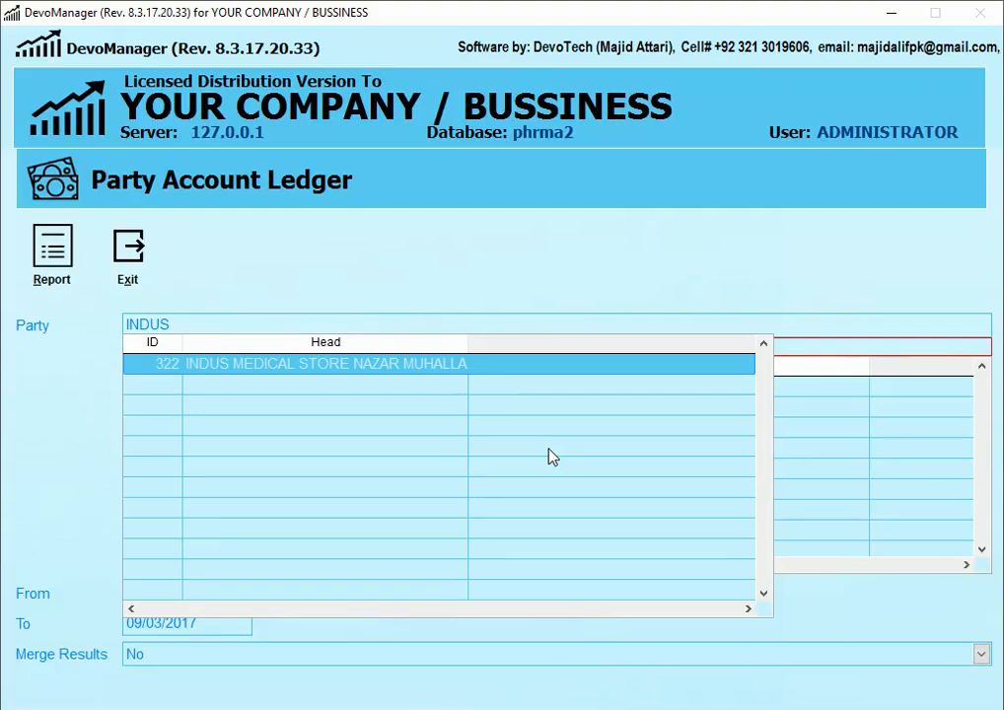
key("Return")
key("Tab")
- Set the ledger's From and To dates to 06/03/2017, view the report on screen and exit the ledger form
type("06")
key("Return")
type("06")
key("Return")
key("Return")
key("Return")
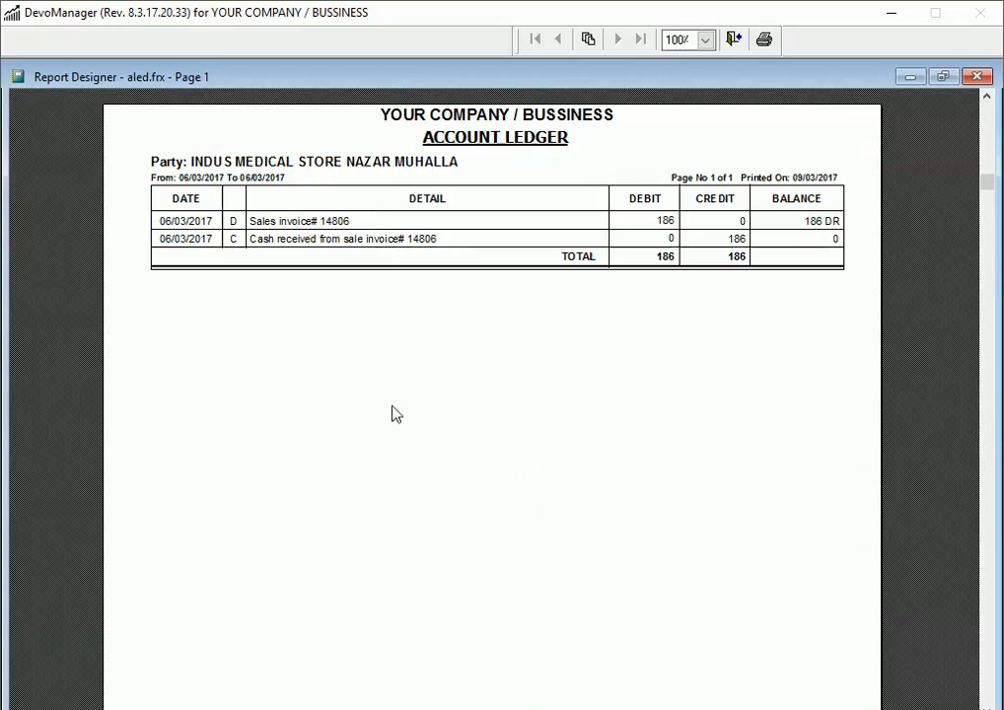
key("Escape")
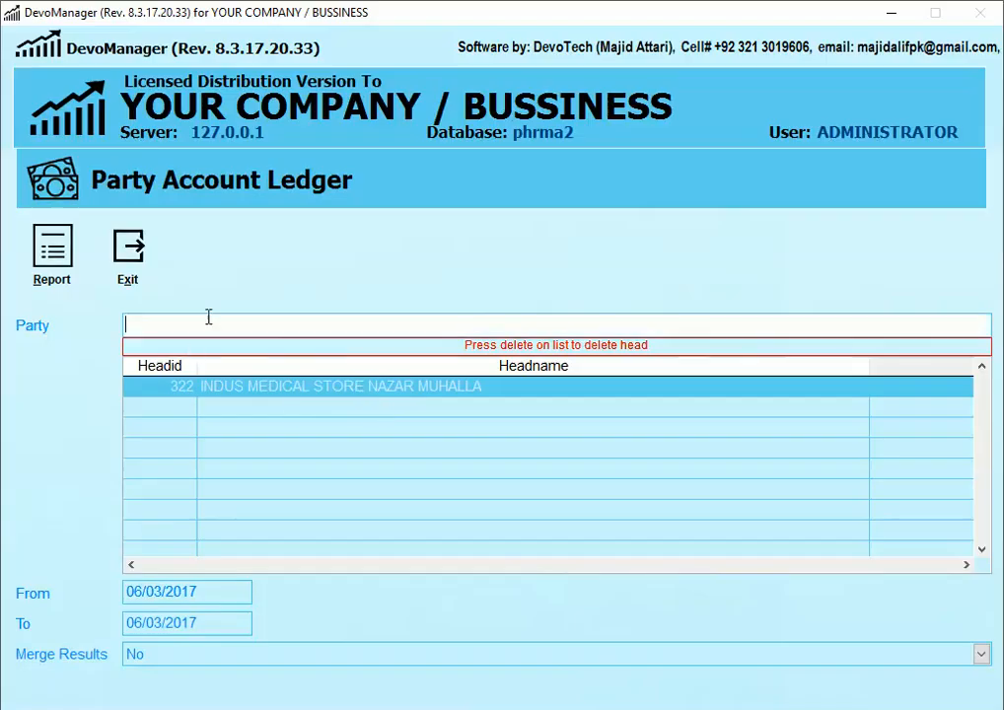
left_click(113, 245)
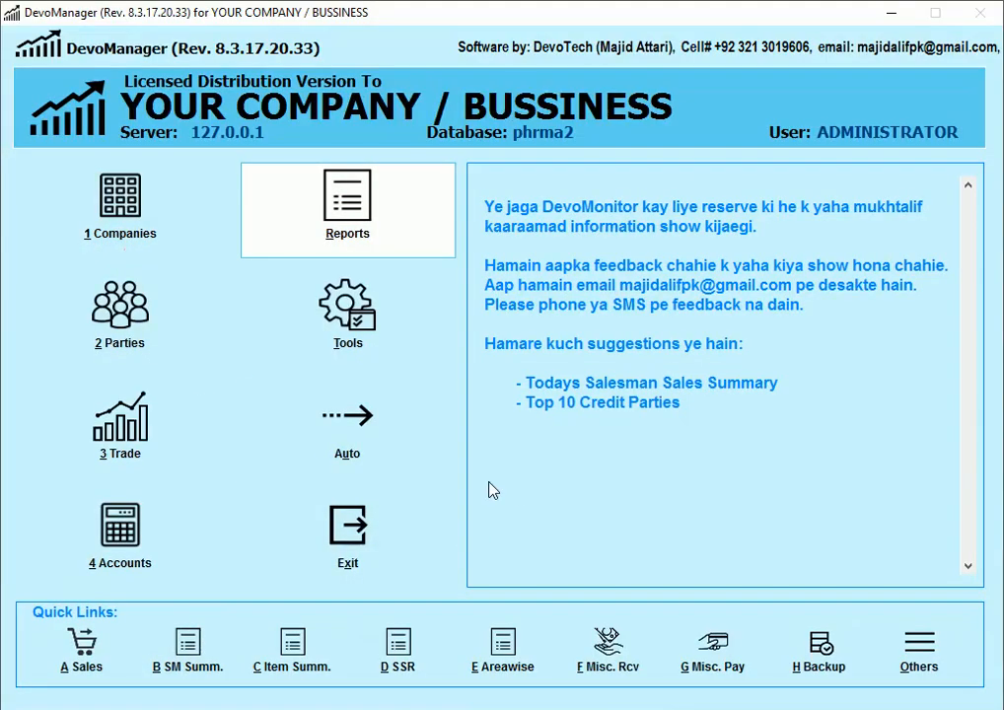
- Look up invoice 14910 in the Sales form to check which party it belongs to, and exit the form
key("a")
key("Return")
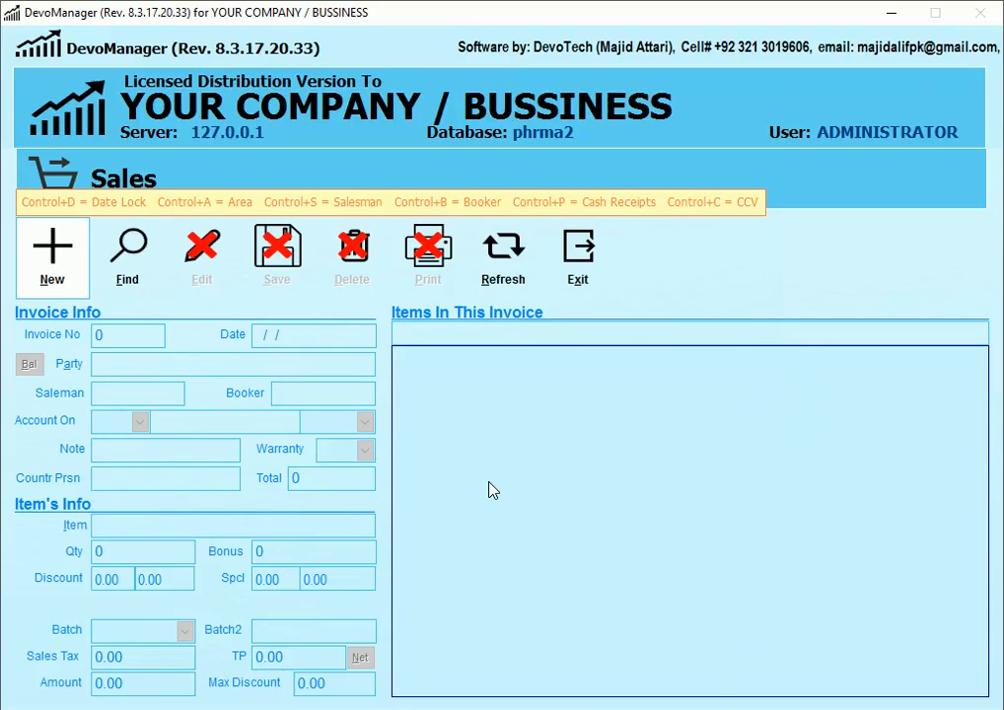
key("alt+f")
type("14910")
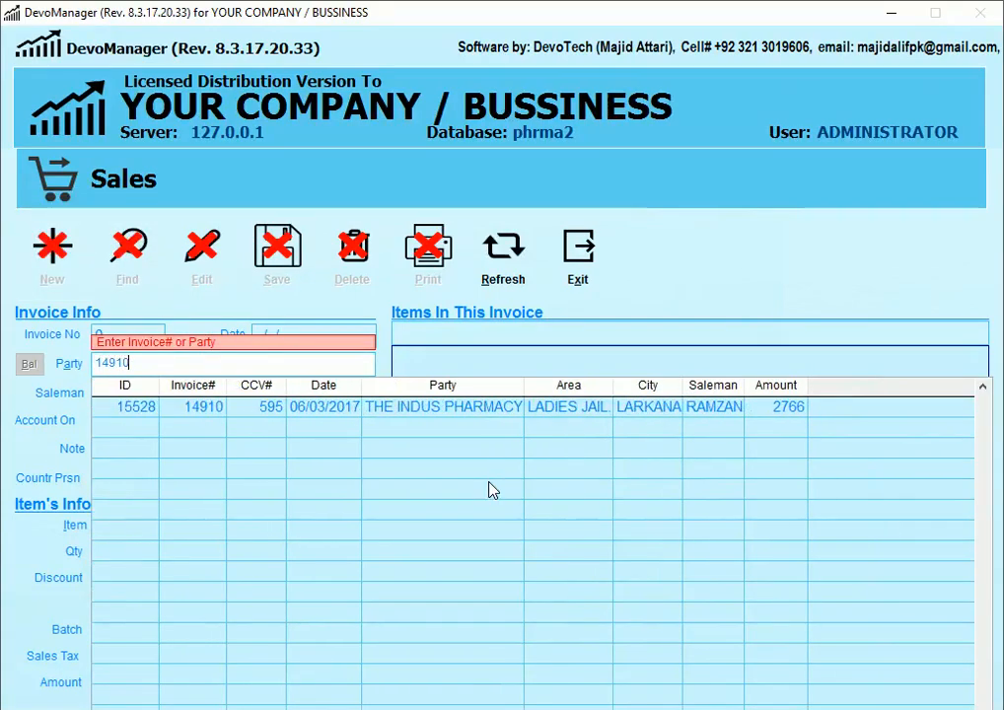
key("Return")
key("alt+x")
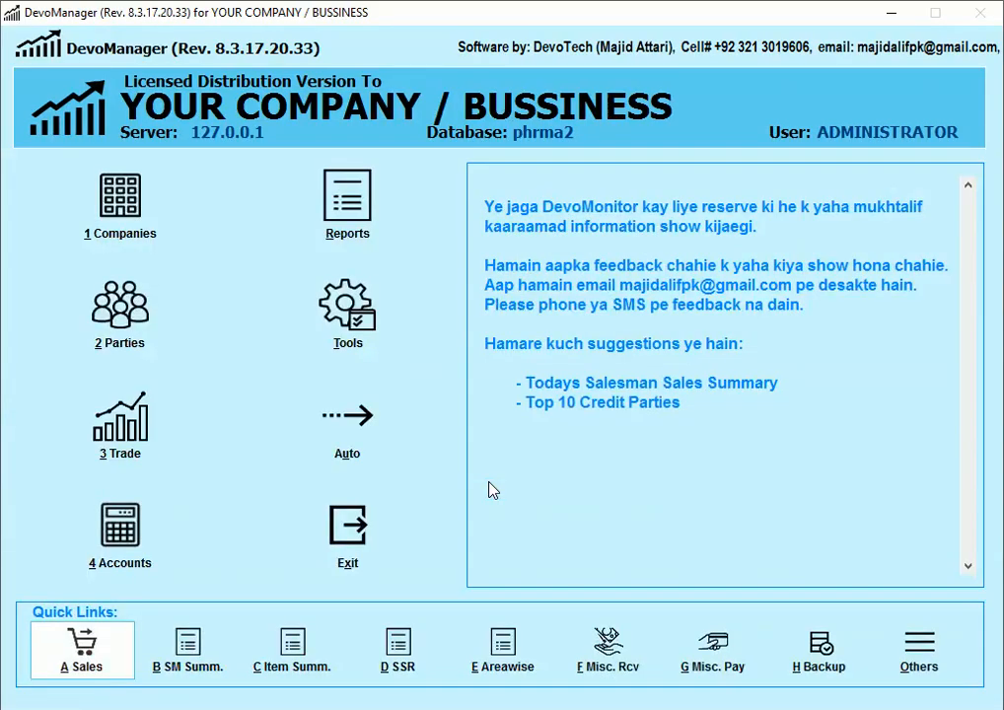
- Reopen the Party Account Ledger report form from the main screen
right_click(490, 490)
key("Down")
key("Down")
key("Up")
key("Right")
key("Right")
key("Down")
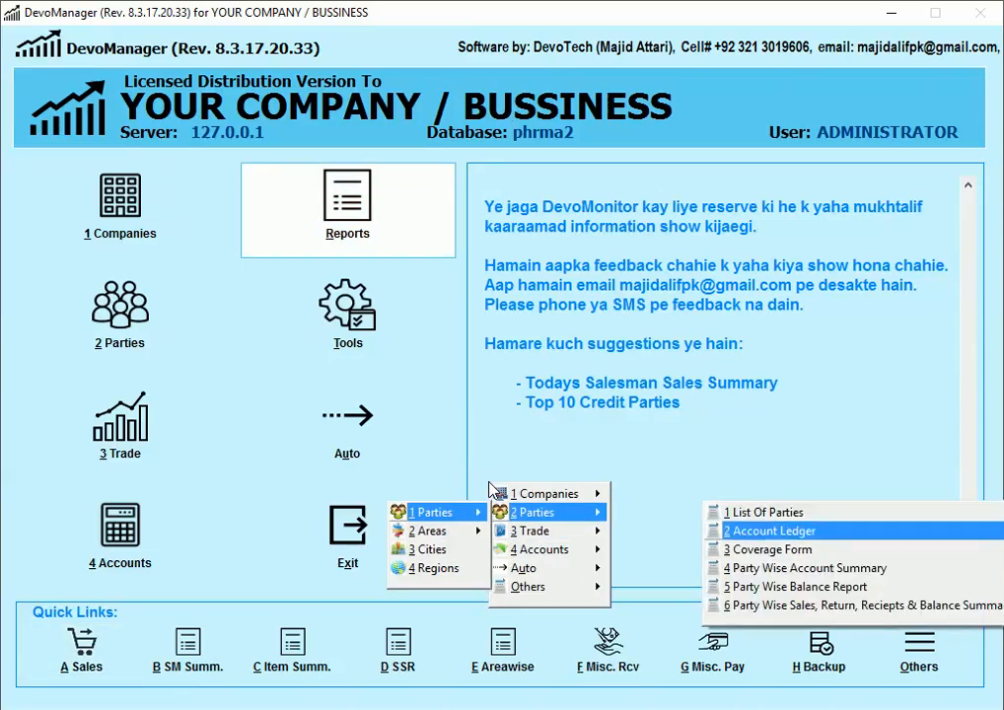
key("Return")
- View the account ledger of THE INDUS PHARMACY LADIES JAIL. from 06/03/2017 to 06/03/2017 and exit the form
type("THE")
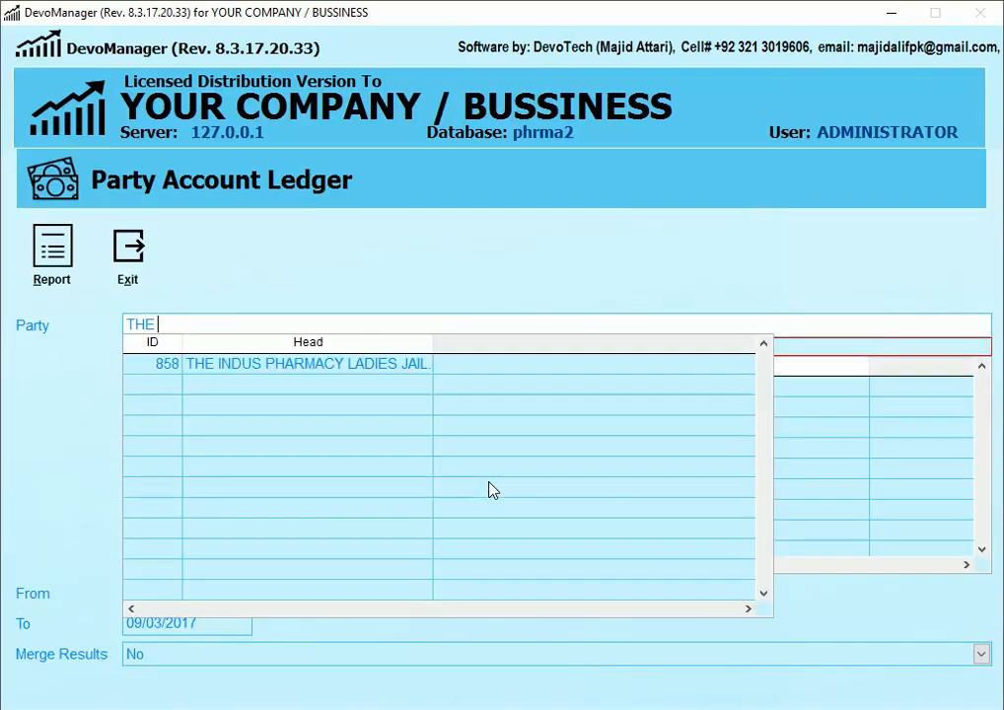
key("Down")
key("Return")
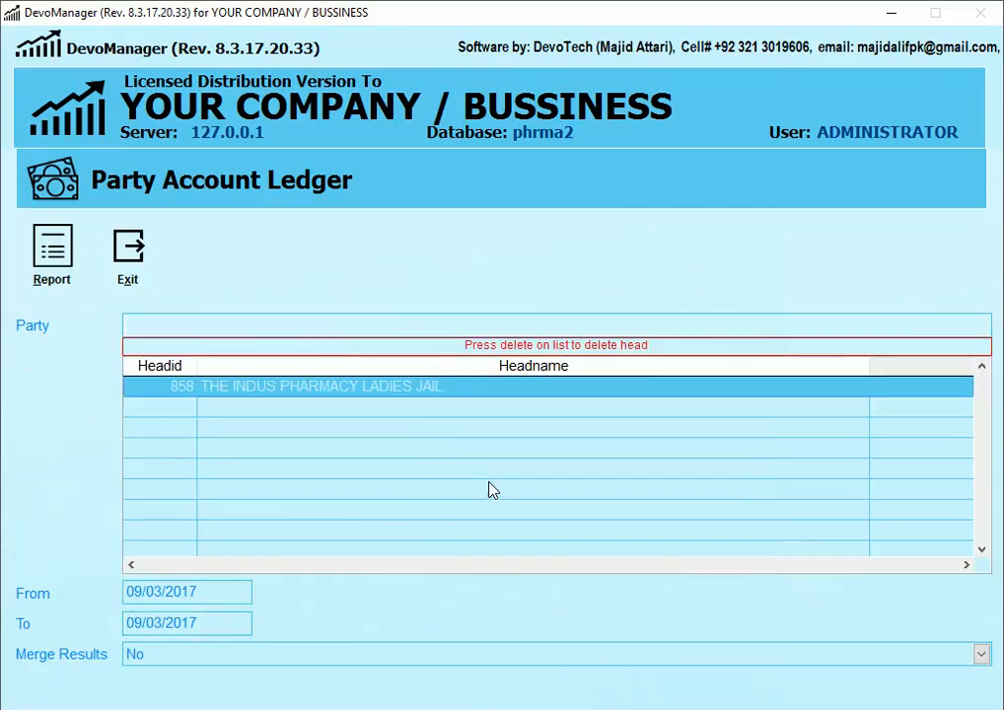
key("Return")
type("06")
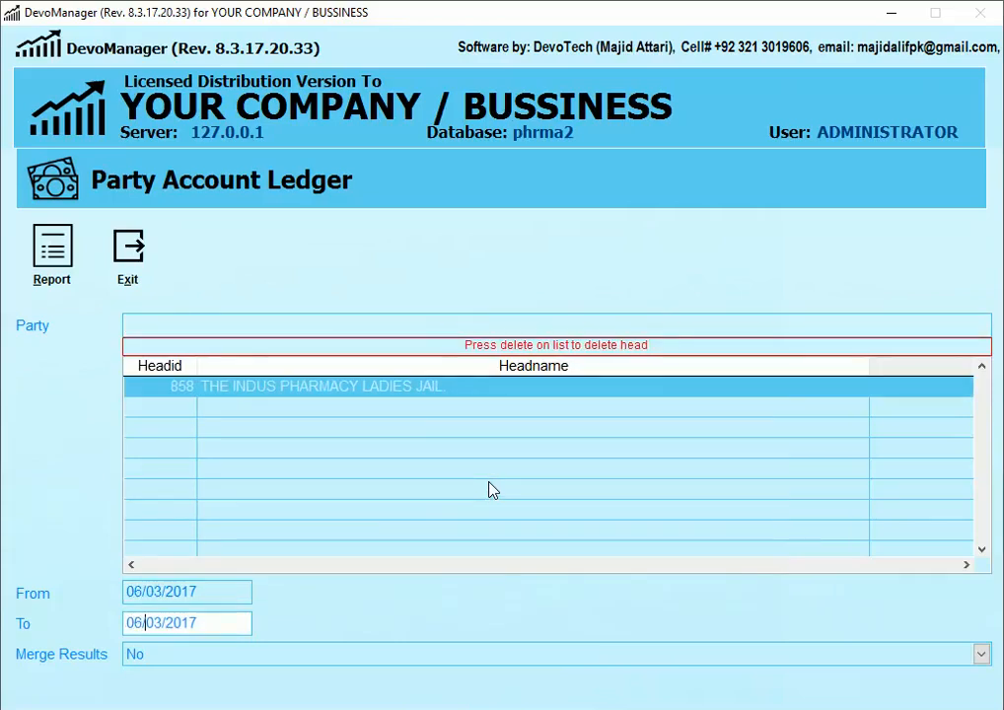
key("alt+r")
key("Return")
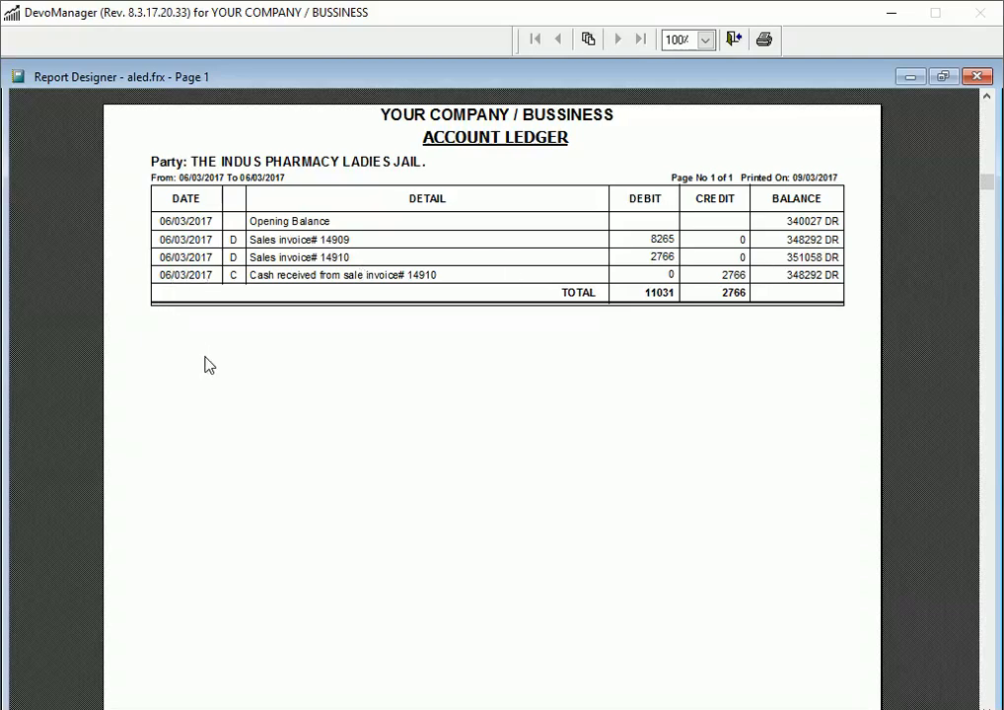
key("Escape")
left_click(147, 265)
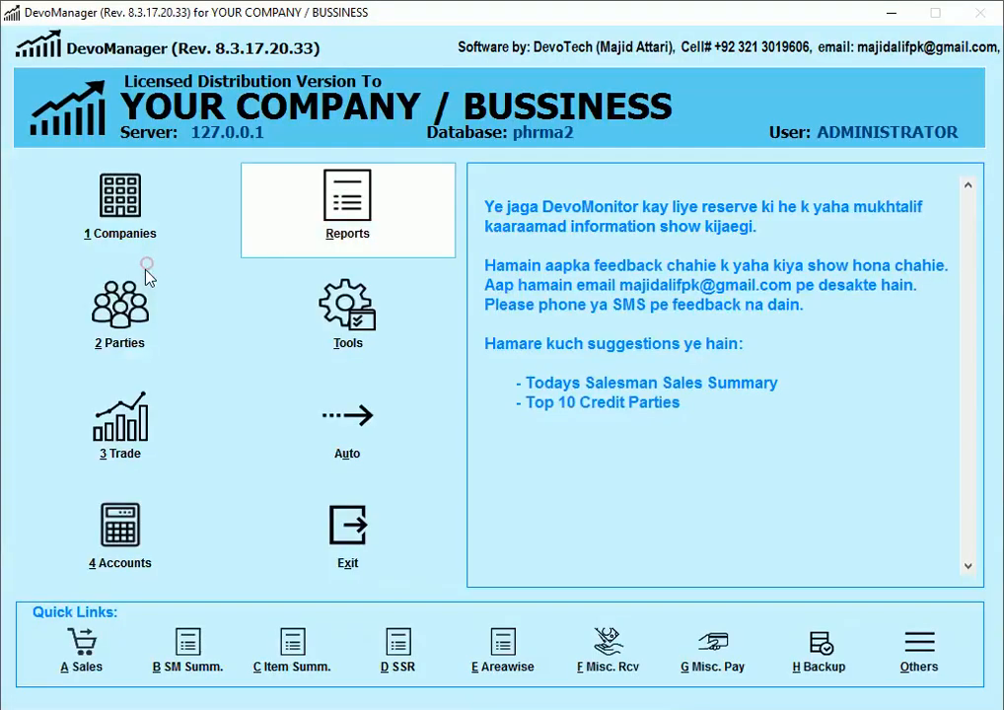
- Open the Cashbook report form from the main screen
right_click(471, 478)
key("Down")
key("Down")
key("Down")
key("Right")
key("Down")
key("Right")
key("Down")
key("Down")
key("Right")
key("Return")
- View the cashbook report from 06/03/2017 to 06/03/2017 and return to the main screen
type("0")
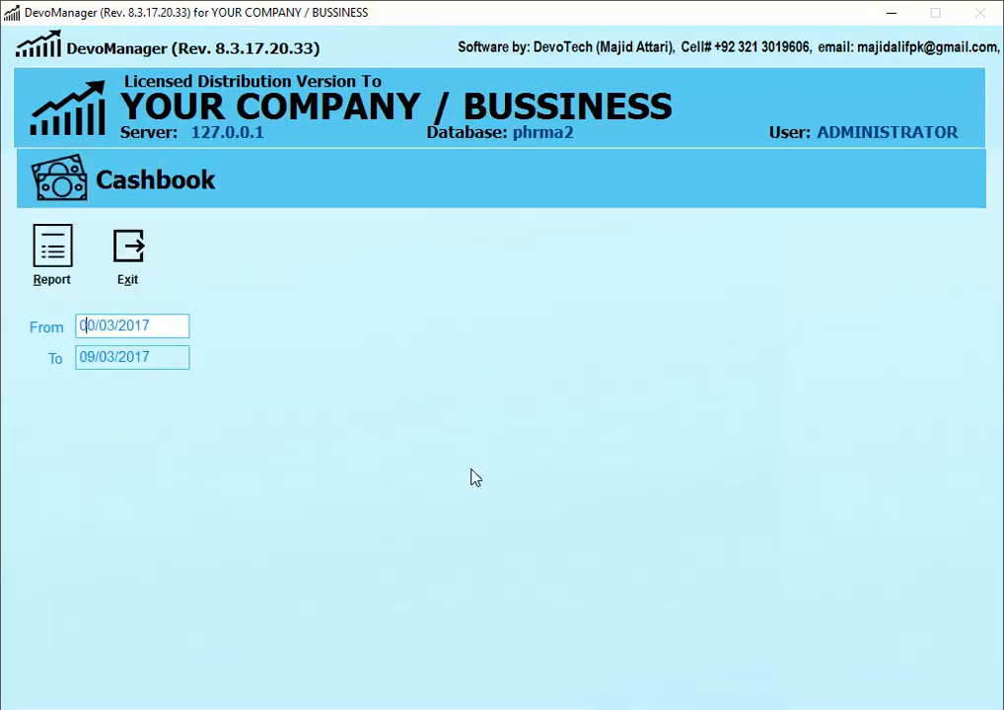
type("6")
key("Return")
type("06")
key("Return")
key("Return")
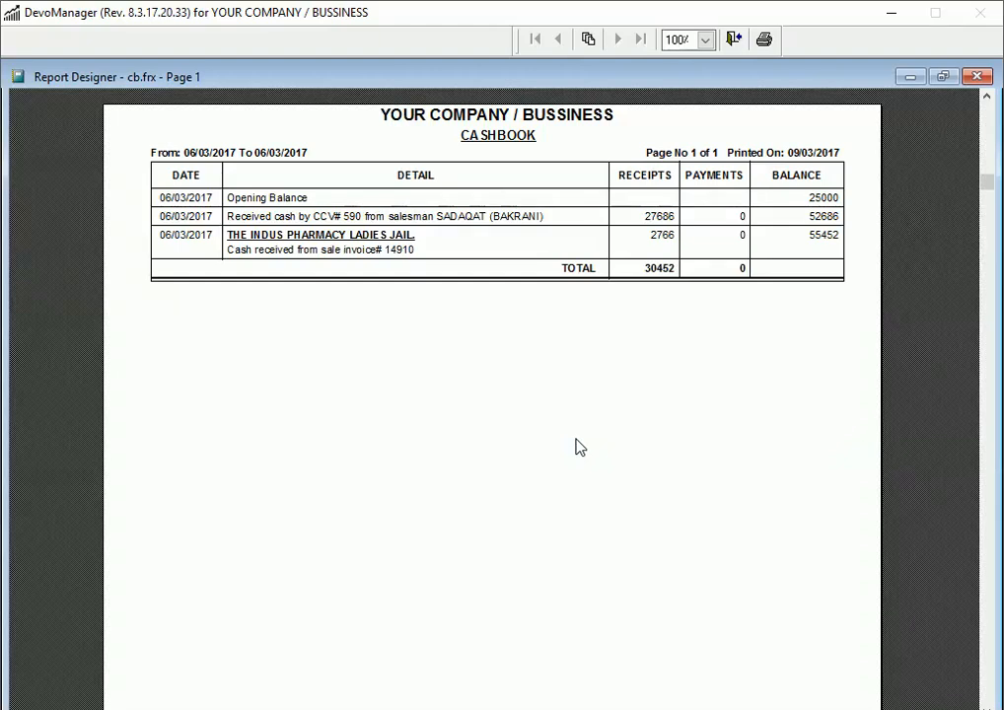
key("Escape")
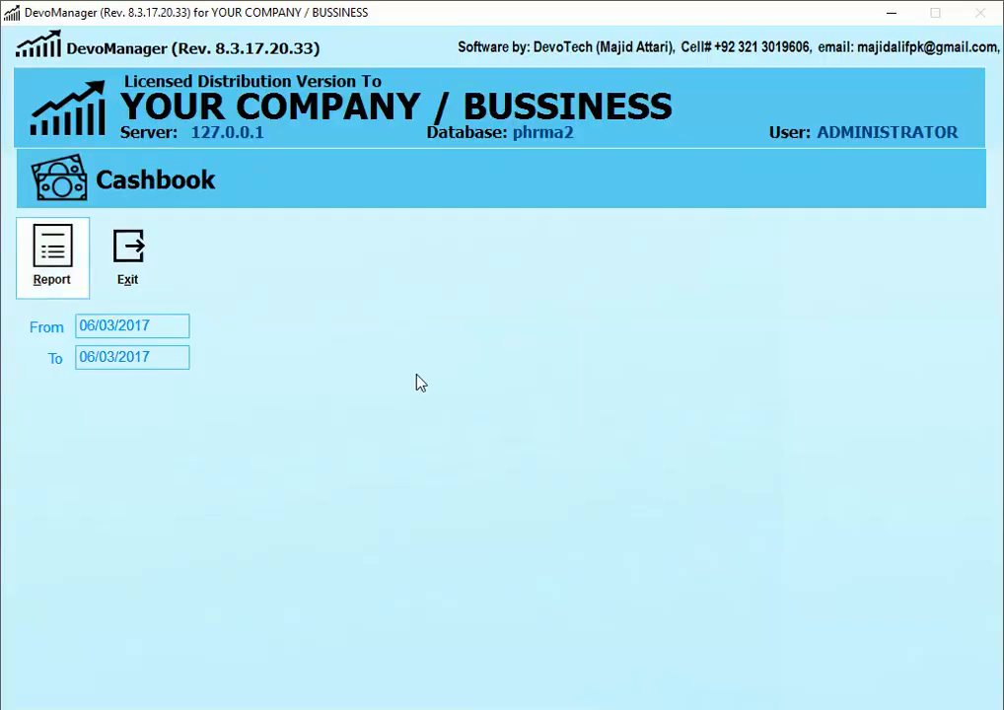
key("Escape")
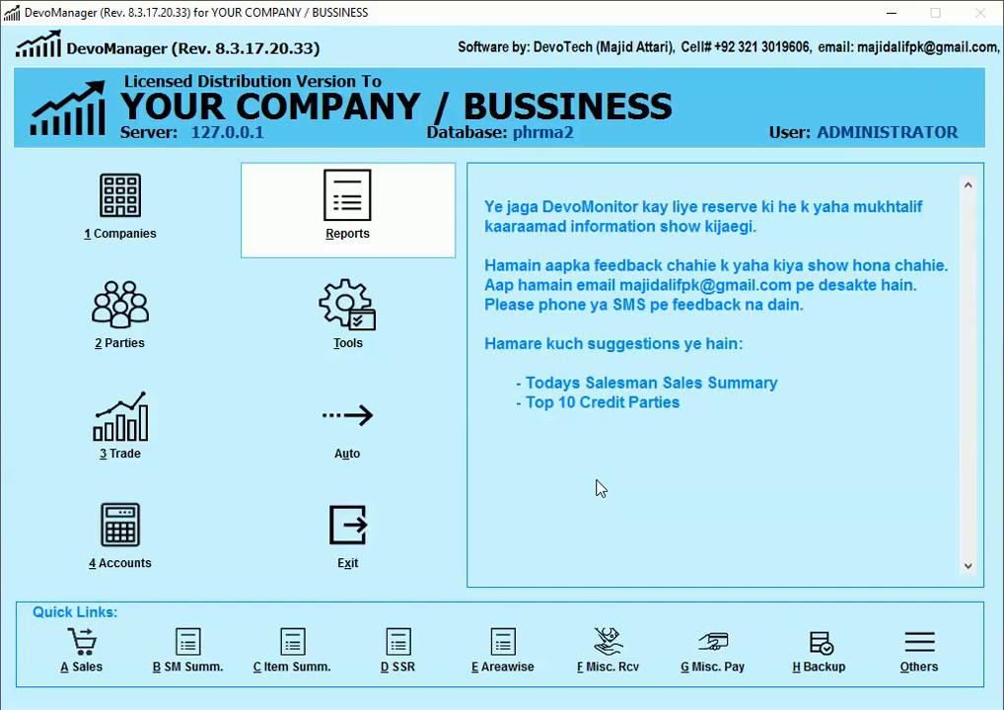
- Open the Sales Summary form and set invoice 14910's salesman and the date range 06/03/2017 to 06/03/2017
left_click(189, 653)
left_click(234, 673)
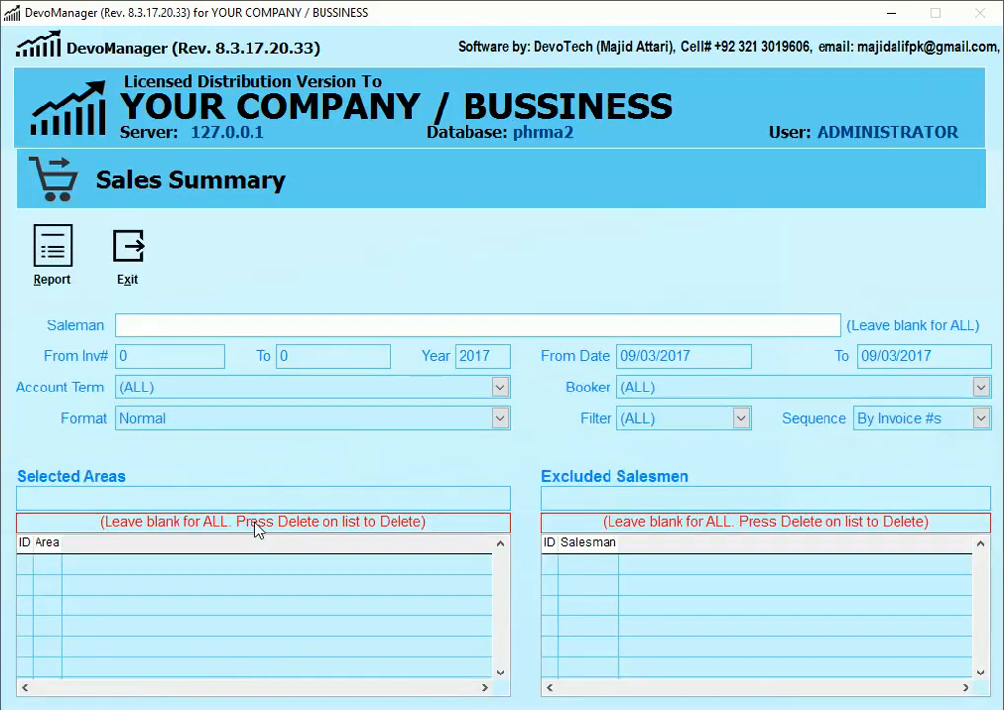
type("RAM")
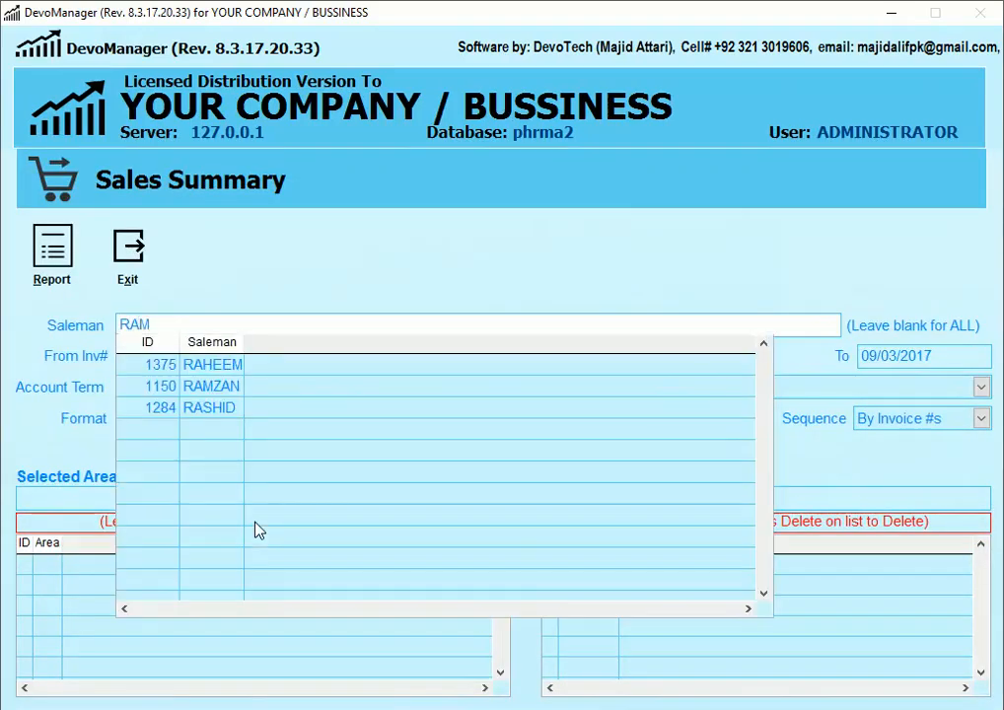
key("Return")
type("06")
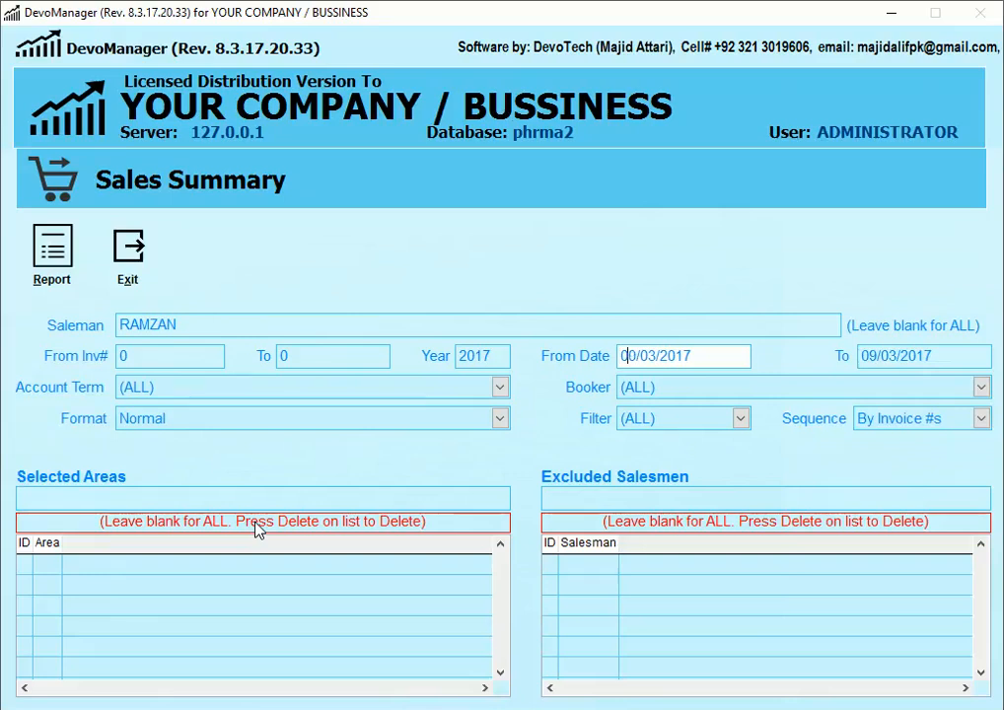
key("Return")
type("060")
left_click(192, 417)
left_click(500, 417)
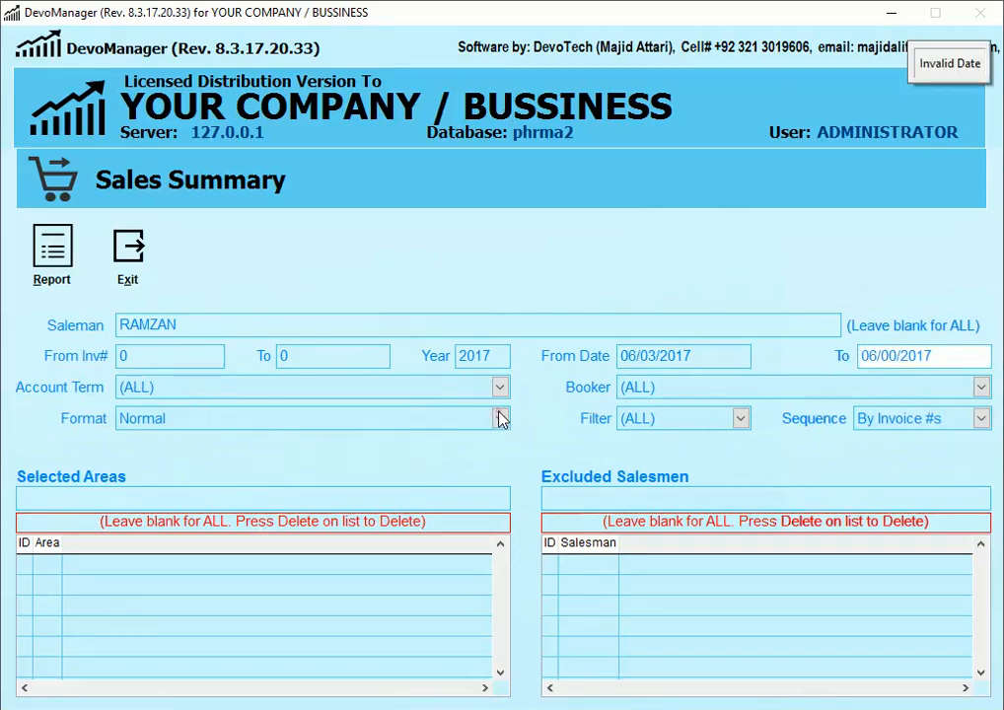
type("3")
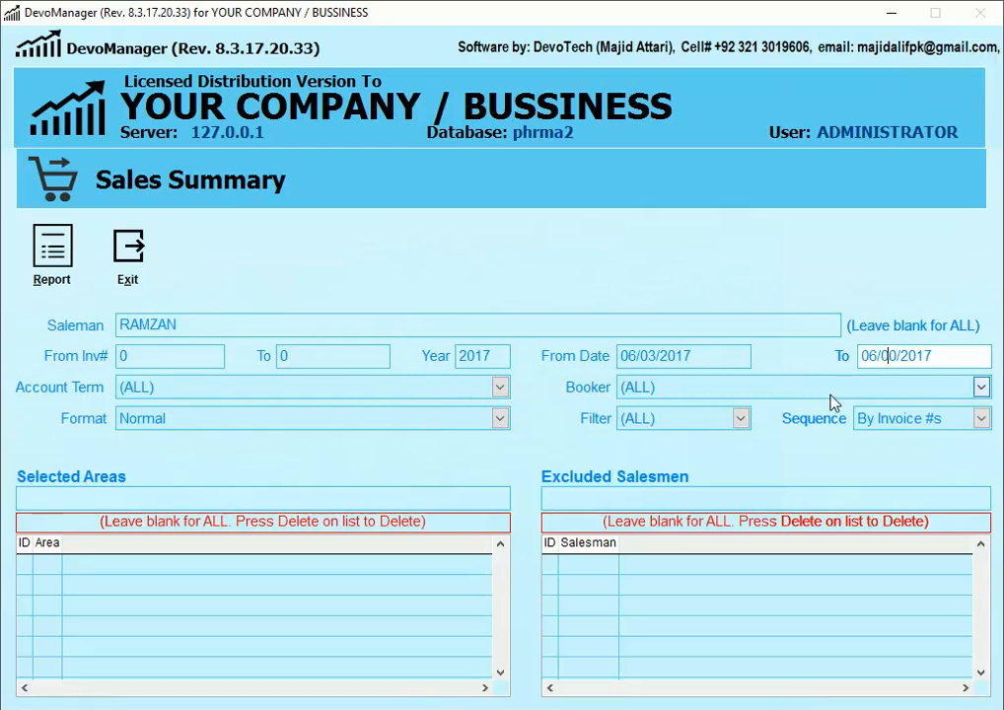
- View the sales summary on screen in the "Invoice With Prv Balance, Cash, Credit, Return" format and exit the form
left_click(474, 419)
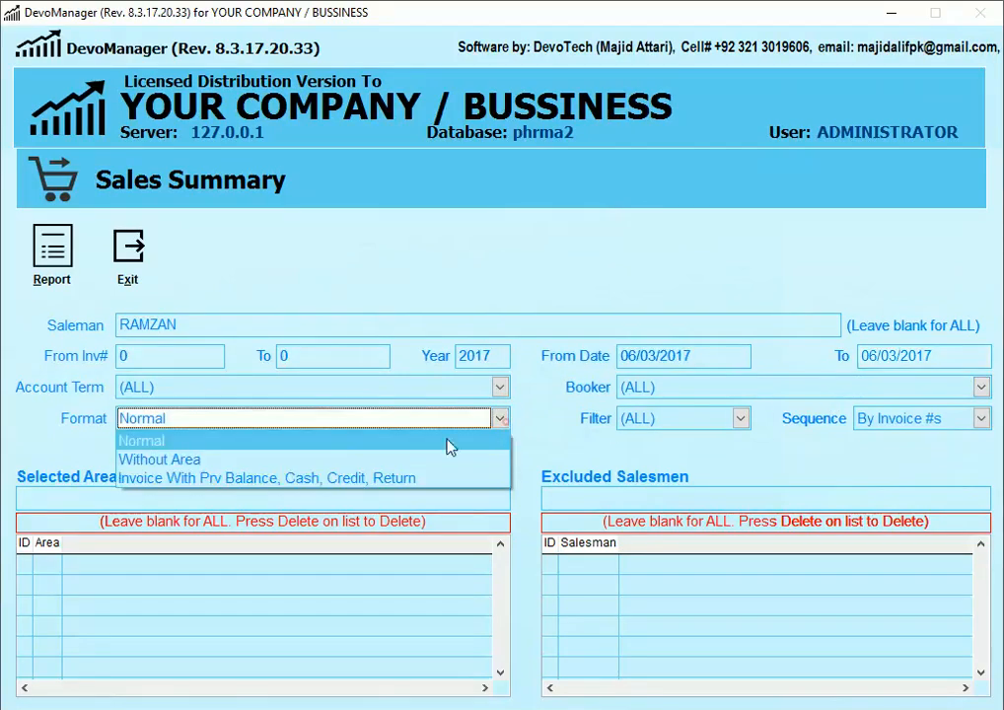
left_click(247, 476)
left_click(53, 251)
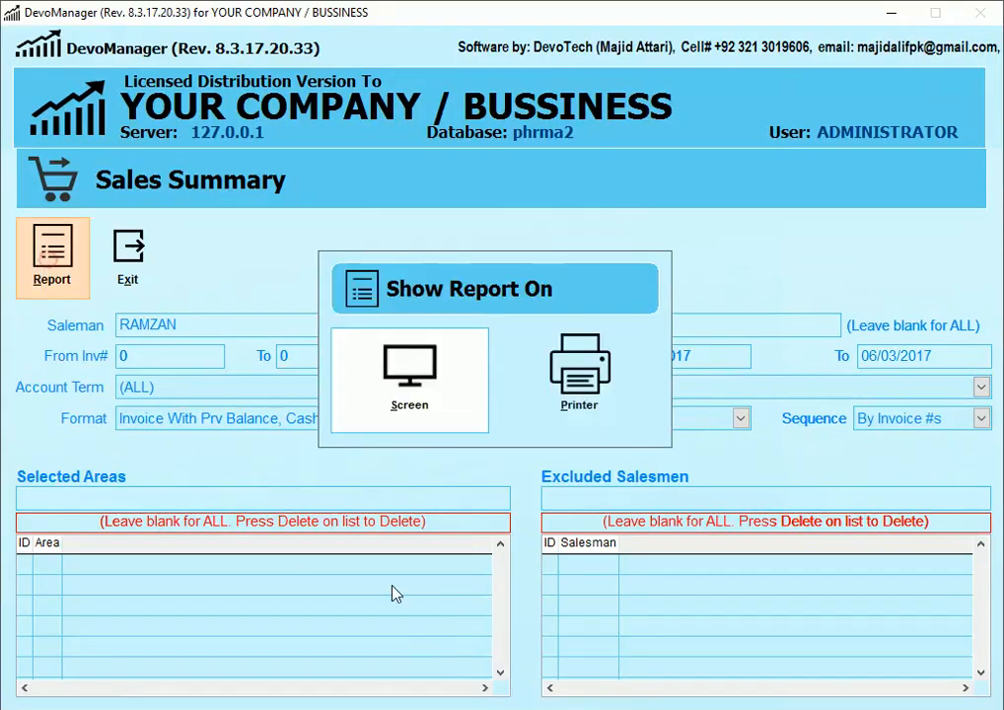
left_click(435, 414)
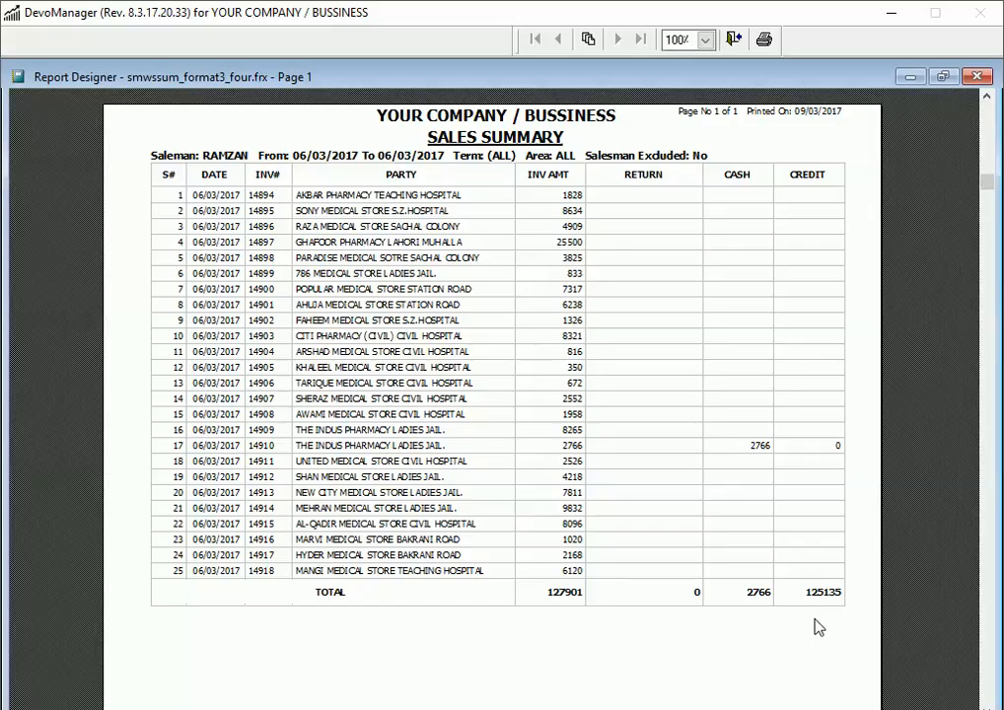
key("Escape")
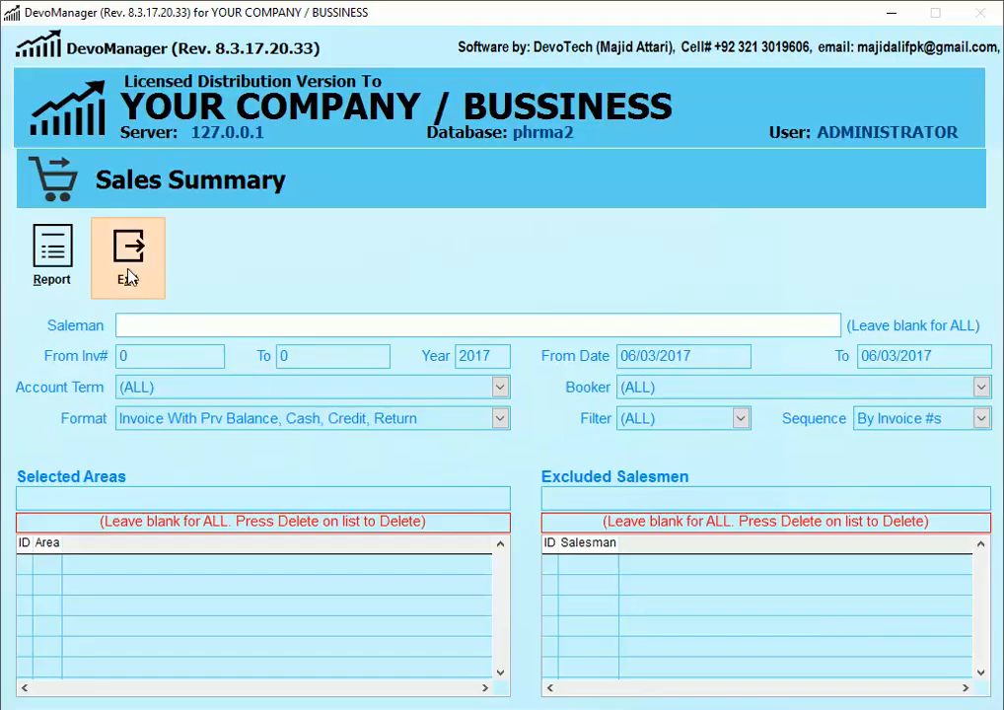
left_click(128, 271)
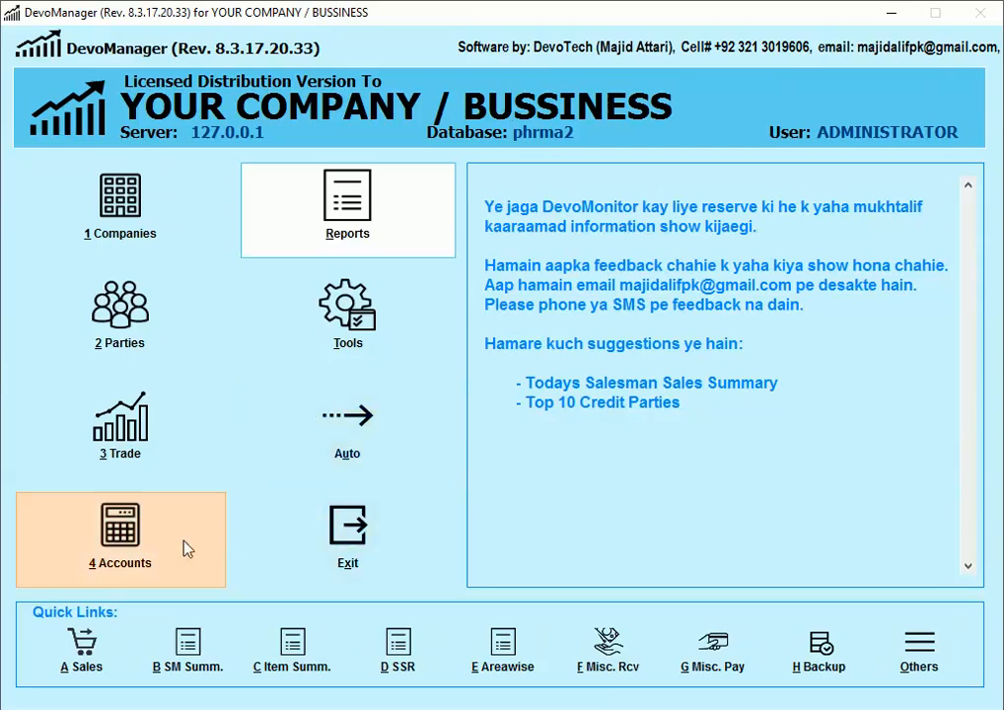
- Open the Cash Receipts From Saleman form from the cash accounts
left_click(111, 545)
mouse_move(176, 578)
key("Right")
key("Down")
key("Up")
key("Right")
key("Down")
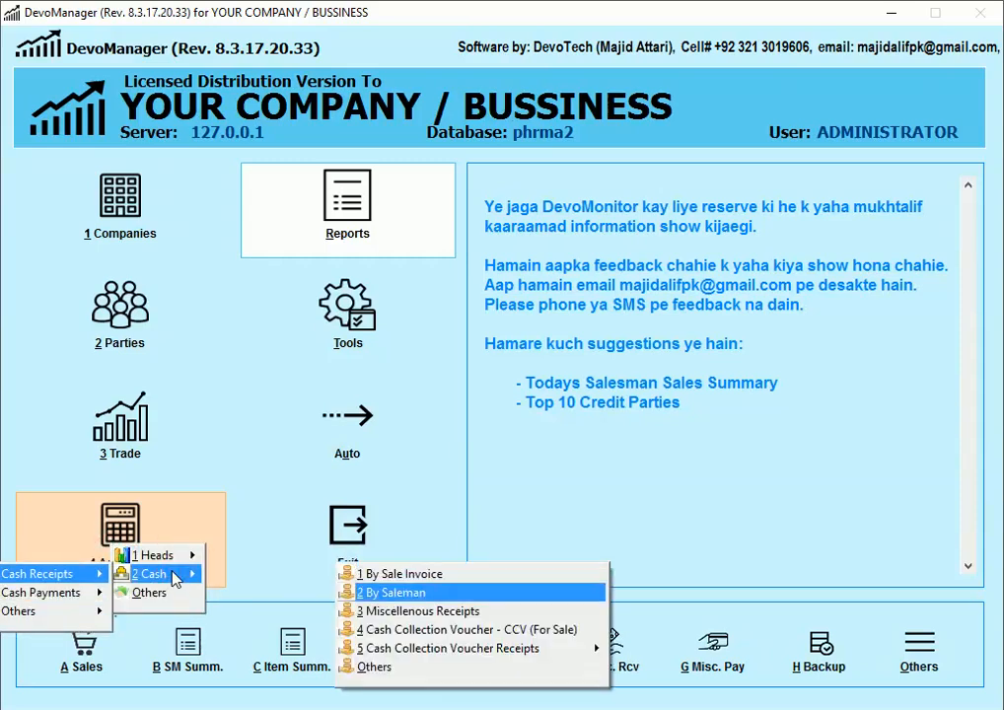
key("Return")
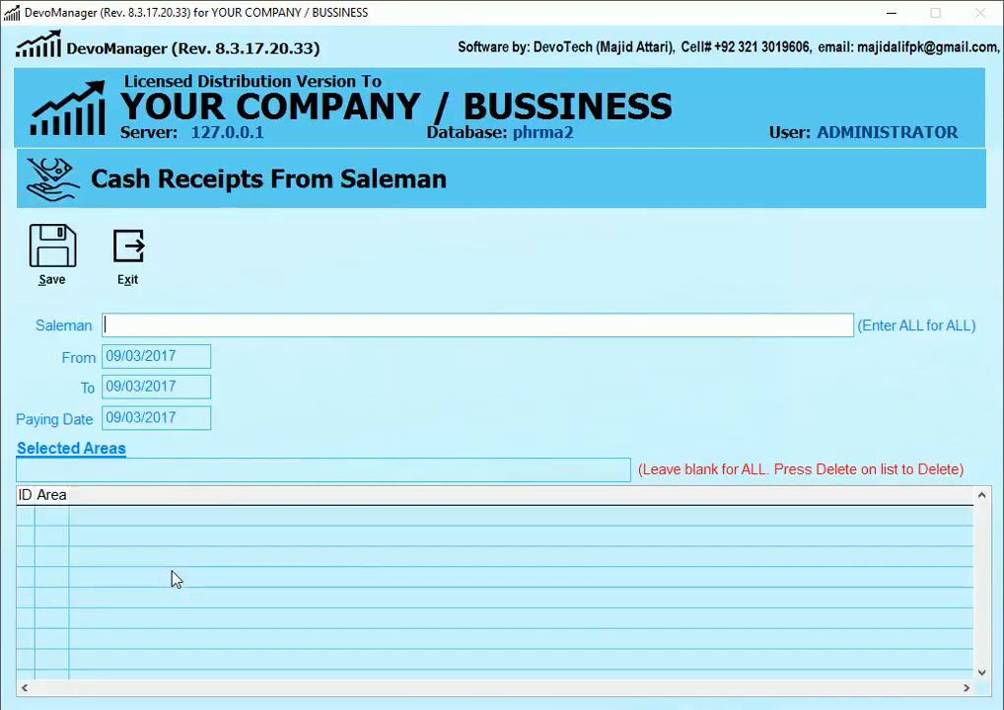
- Save cash receipts for the same salesman with From, To and Paying Date set to 06/03/2017, confirming the receipt
type("RAMZ")
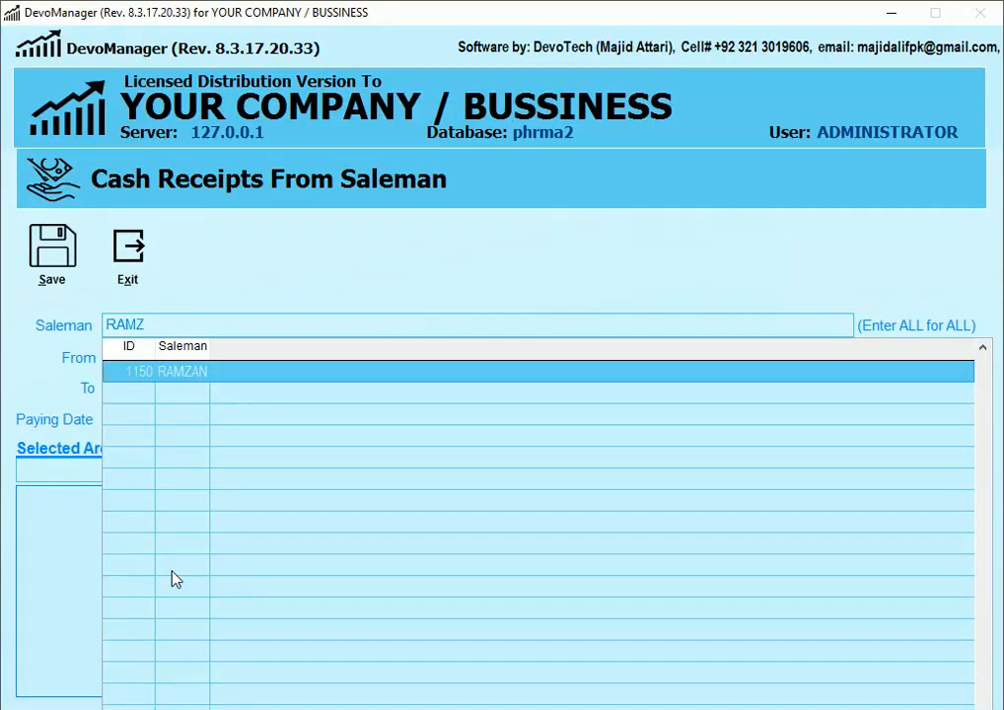
key("Return")
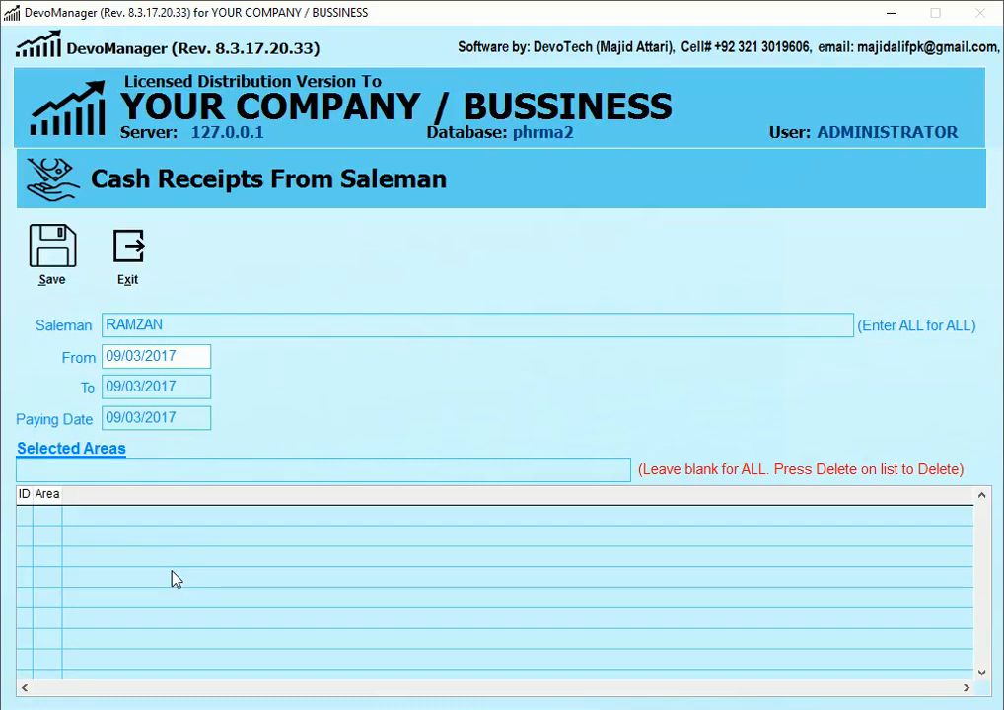
type("06")
key("Return")
type("06")
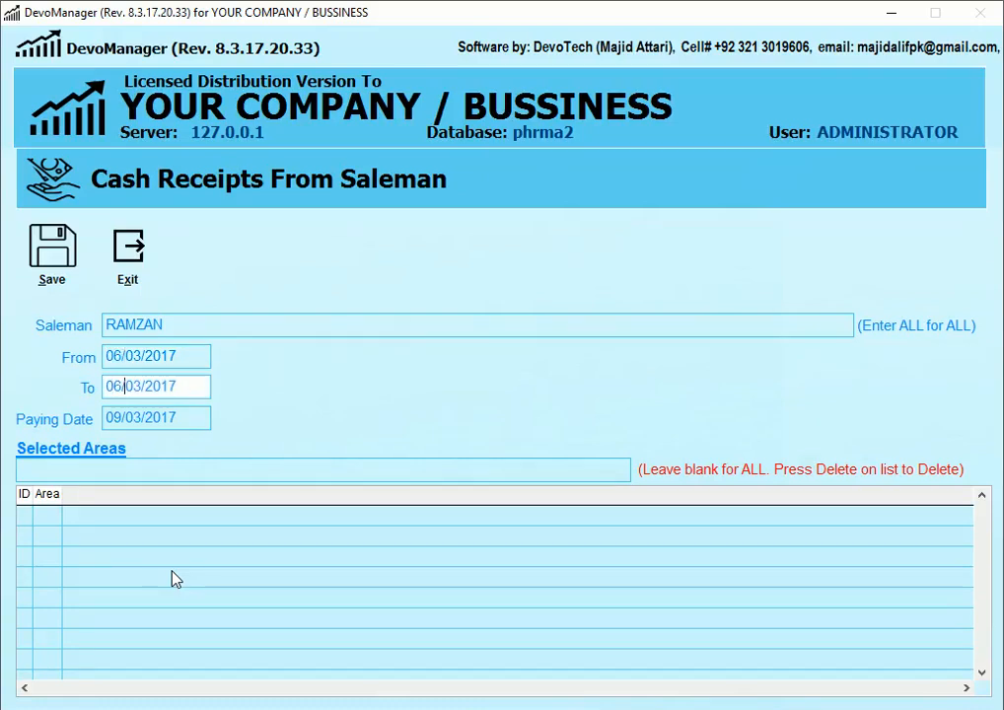
key("Return")
type("06")
key("Return")
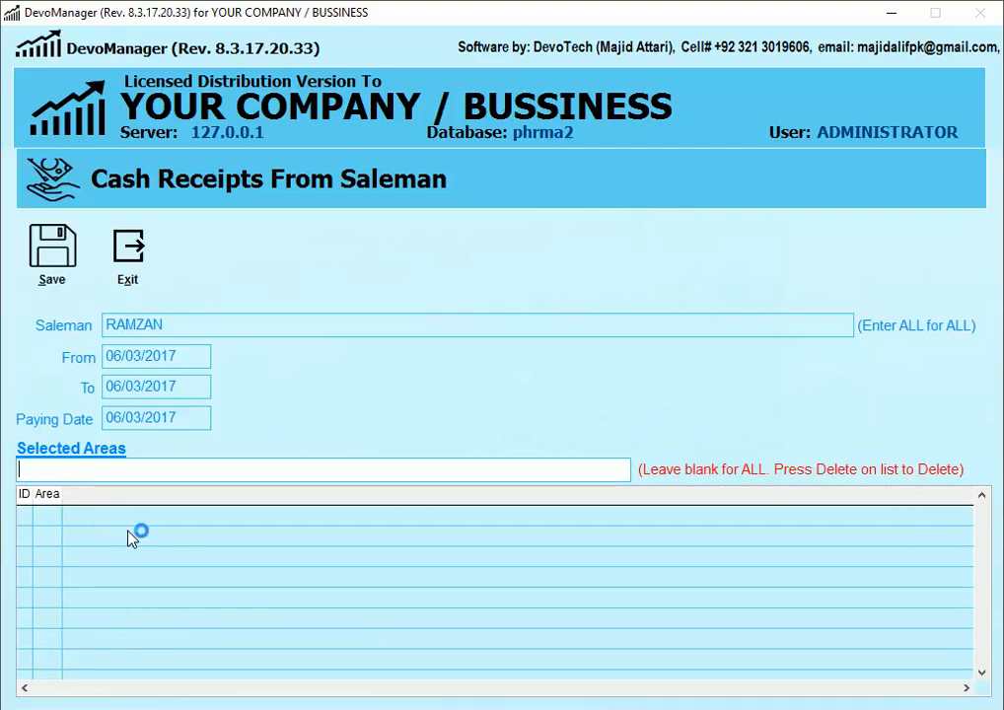
left_click(59, 274)
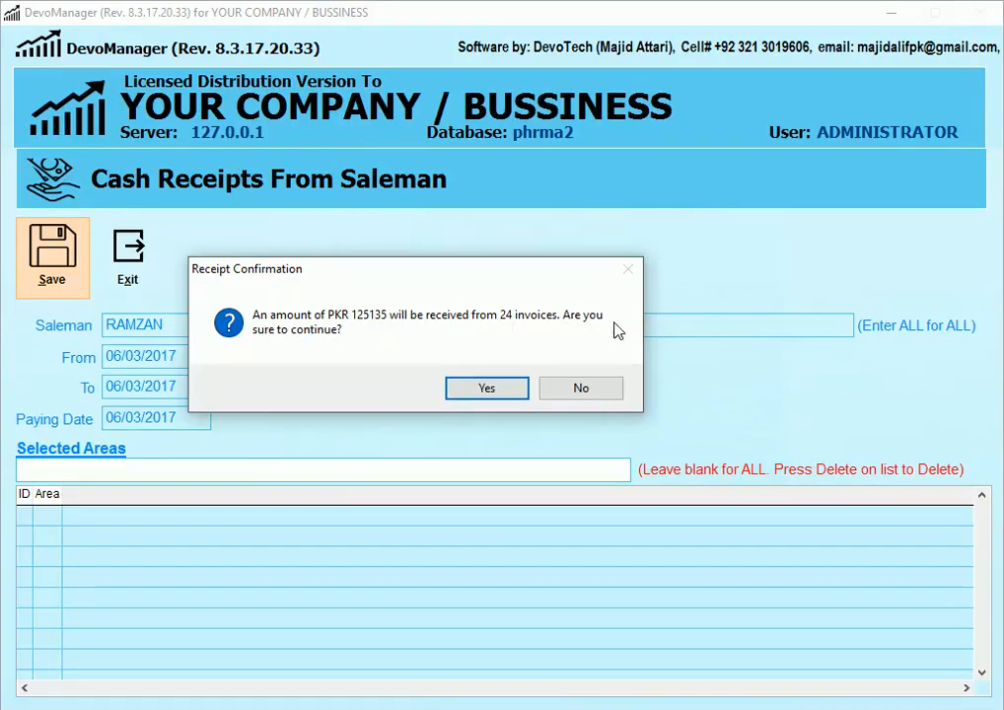
left_click(490, 389)
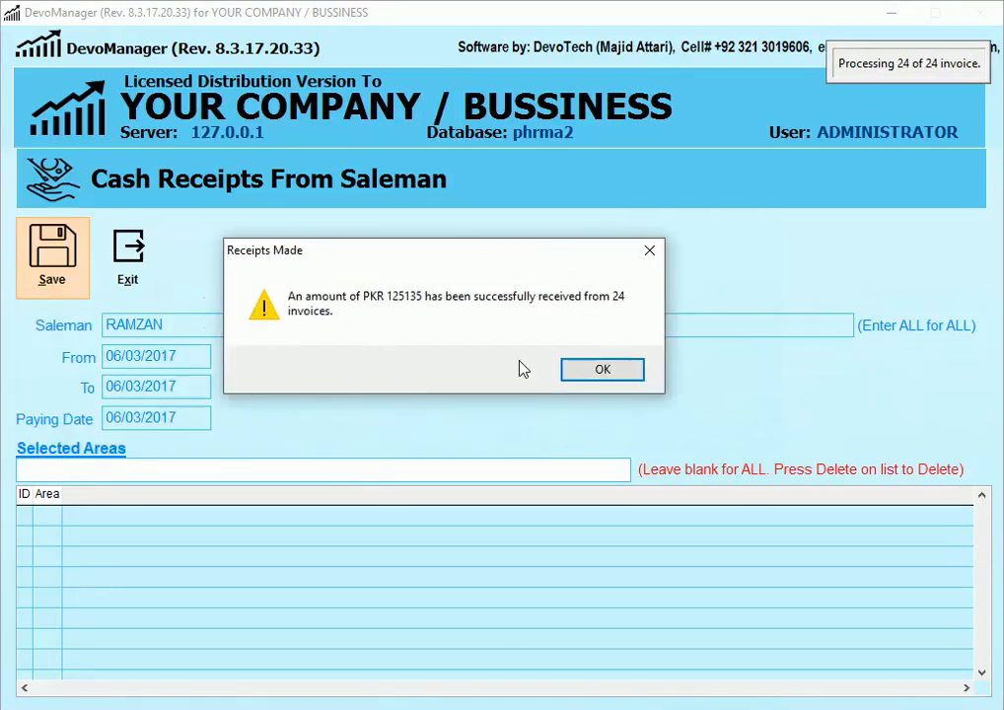
- Dismiss the receipts message, exit the salesman cash receipts form and open the Sales Summary by salesman
left_click(617, 370)
left_click(129, 268)
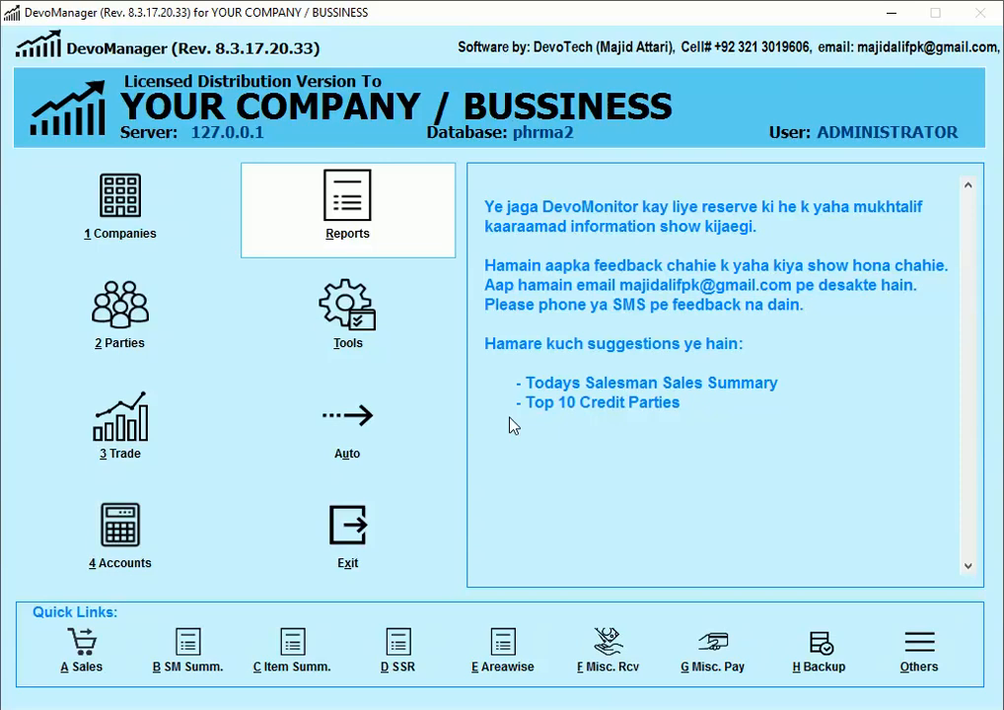
left_click(218, 651)
left_click(258, 658)
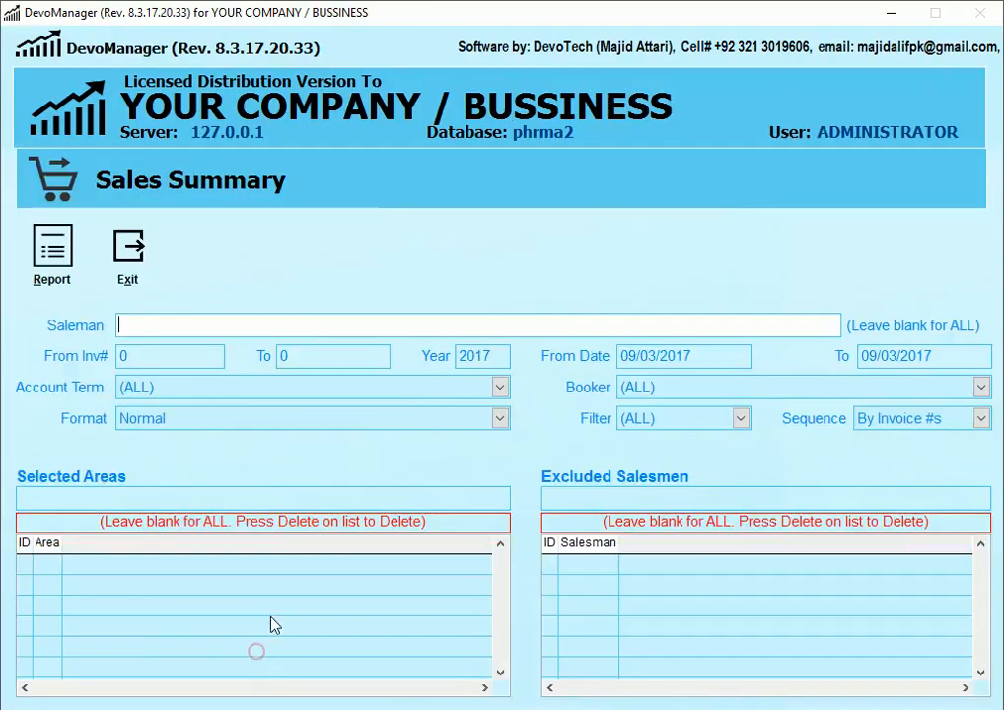
- Enter the same salesman in the Sales Summary and set its date range to 06/03/2017 to 06/03/2017
type("RAM")
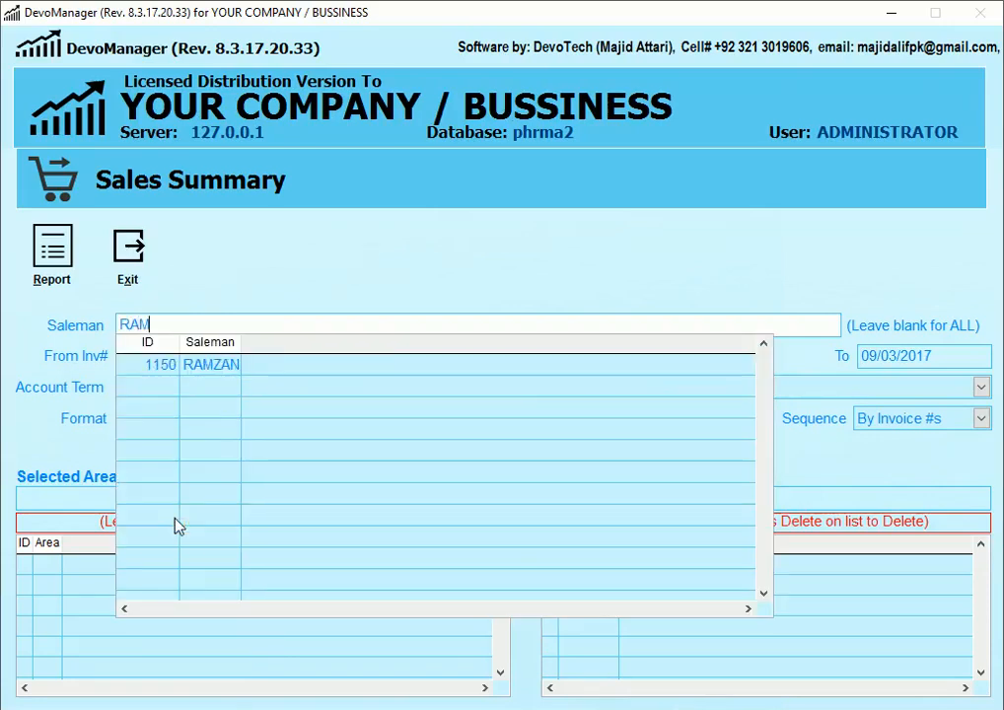
key("Down")
key("Return")
type("06")
key("Return")
type("06")
key("Return")
key("Escape")
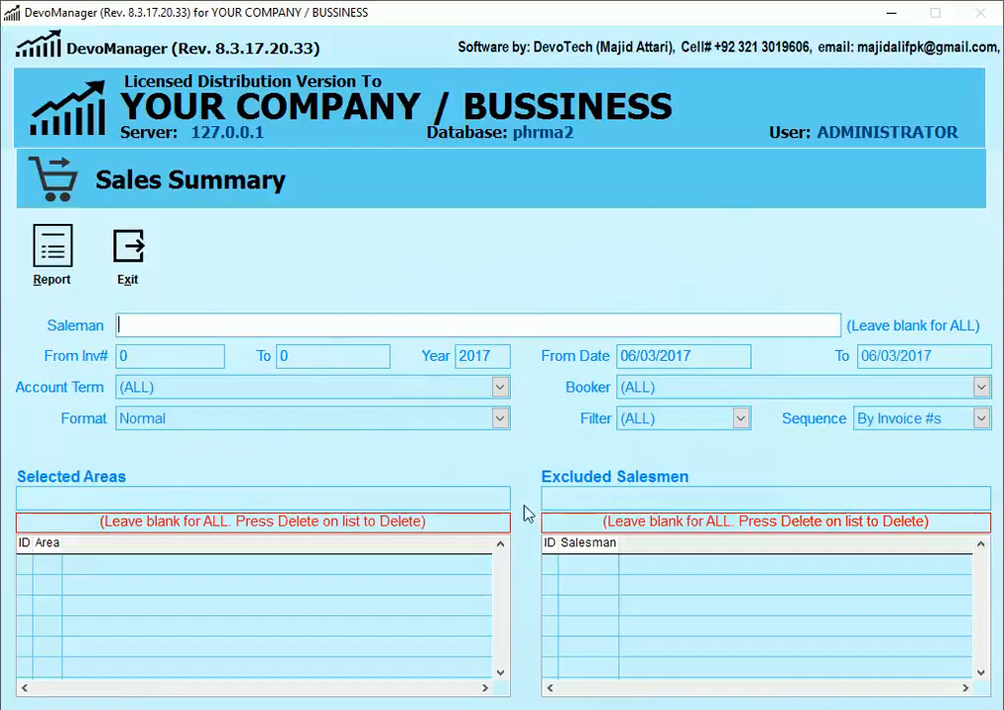
- View the sales summary for all salesmen in the "Invoice With Prv Balance, Cash, Credit, Return" format
left_click(236, 418)
left_click(240, 480)
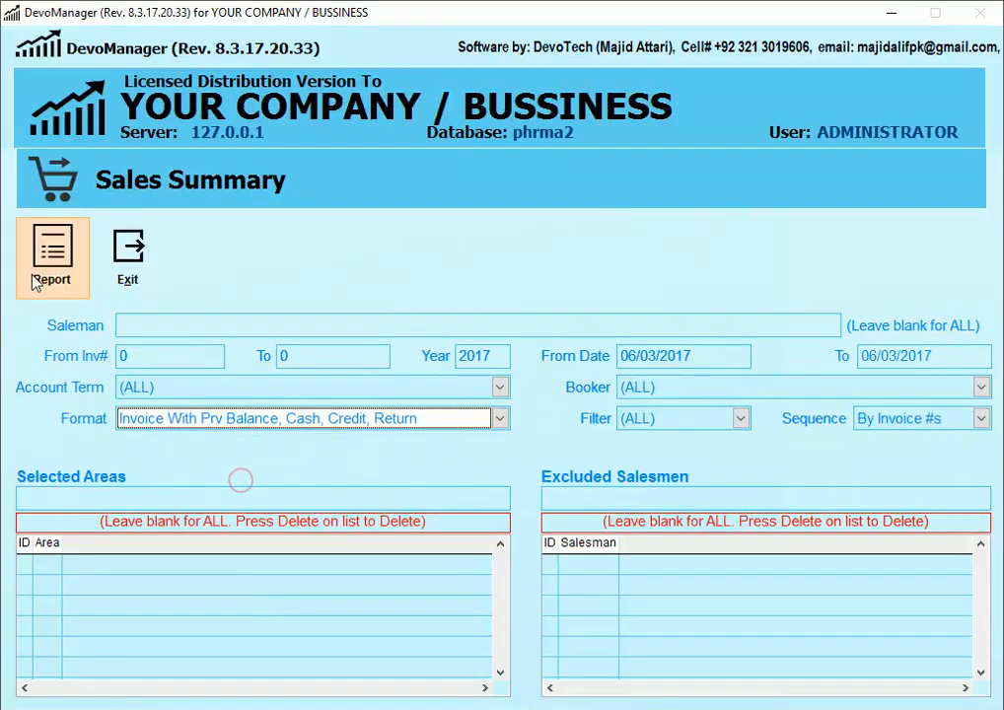
left_click(36, 285)
left_click(441, 381)
scroll(773, 500, "down", 3)
key("Escape")
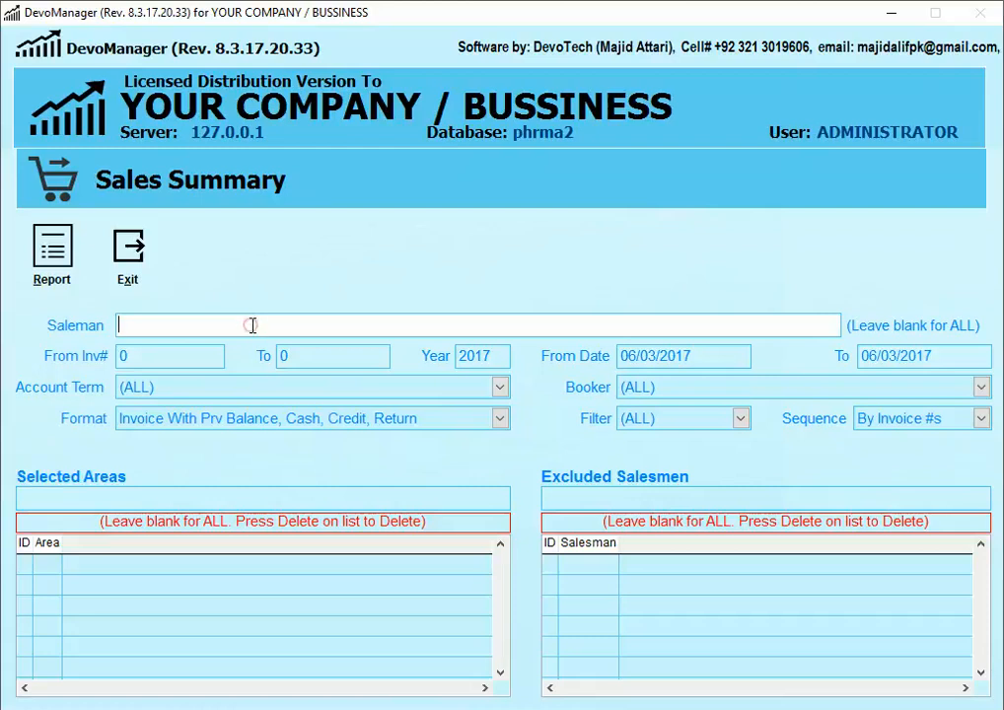
- Enter the salesman again, examine the sales summary report on screen for the same date, and exit the form
type("RAMZAN")
key("Return")
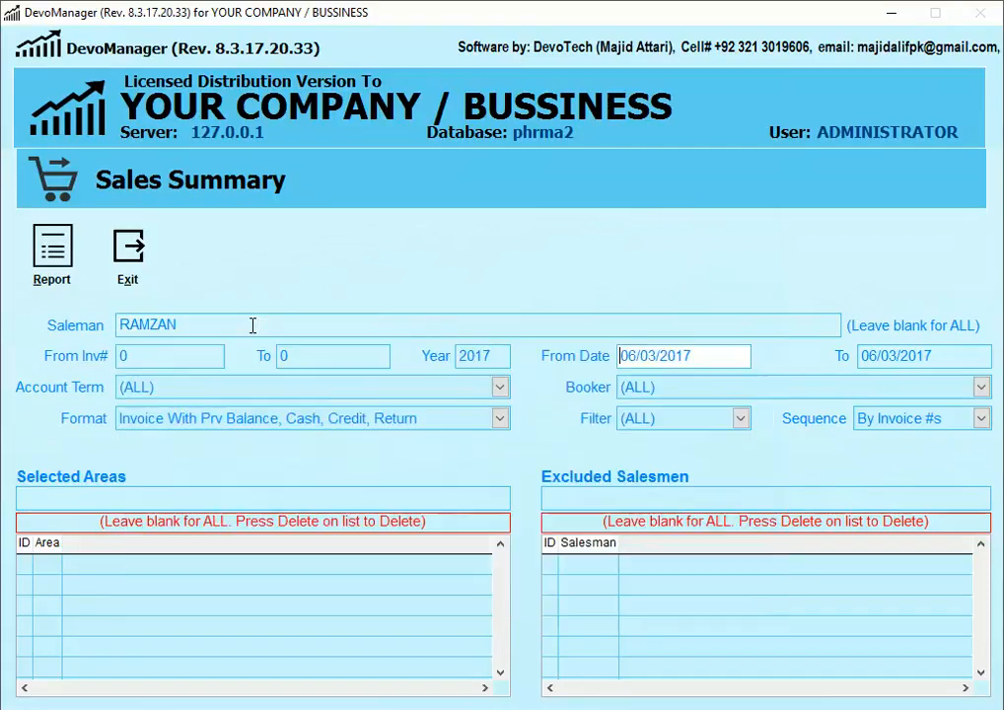
key("alt+r")
key("Return")
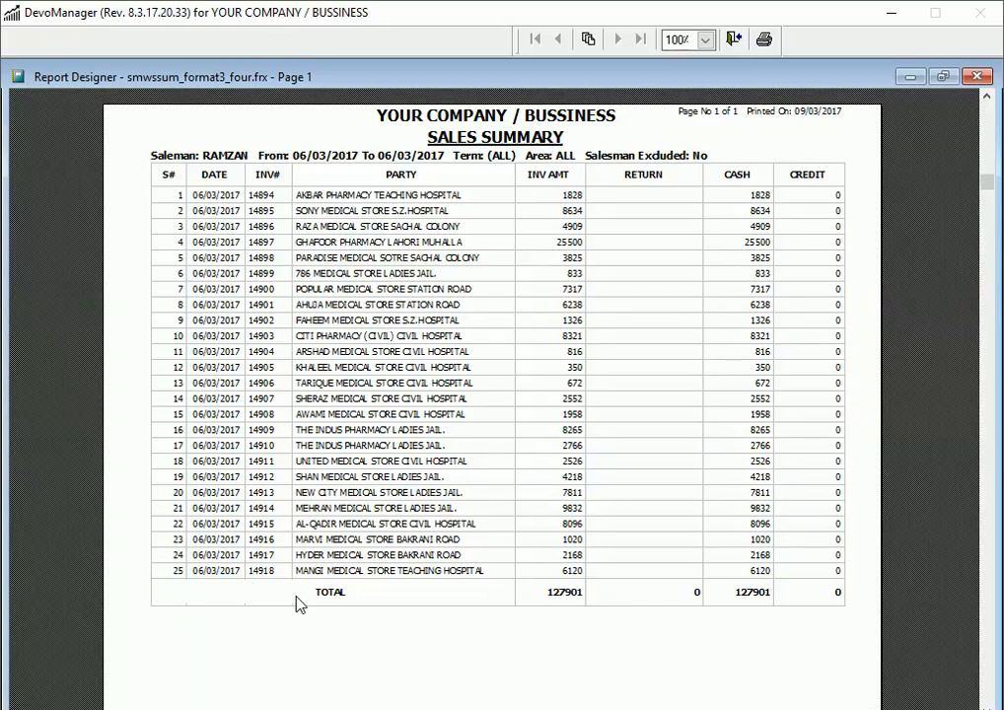
key("Escape")
left_click(130, 276)
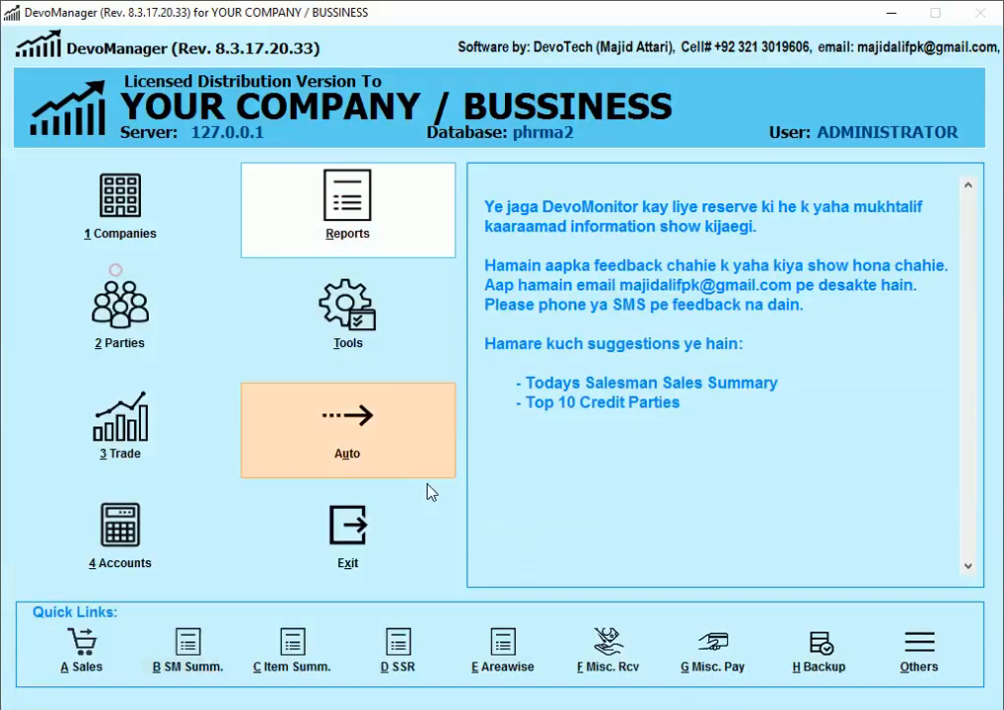
left_click(141, 533)
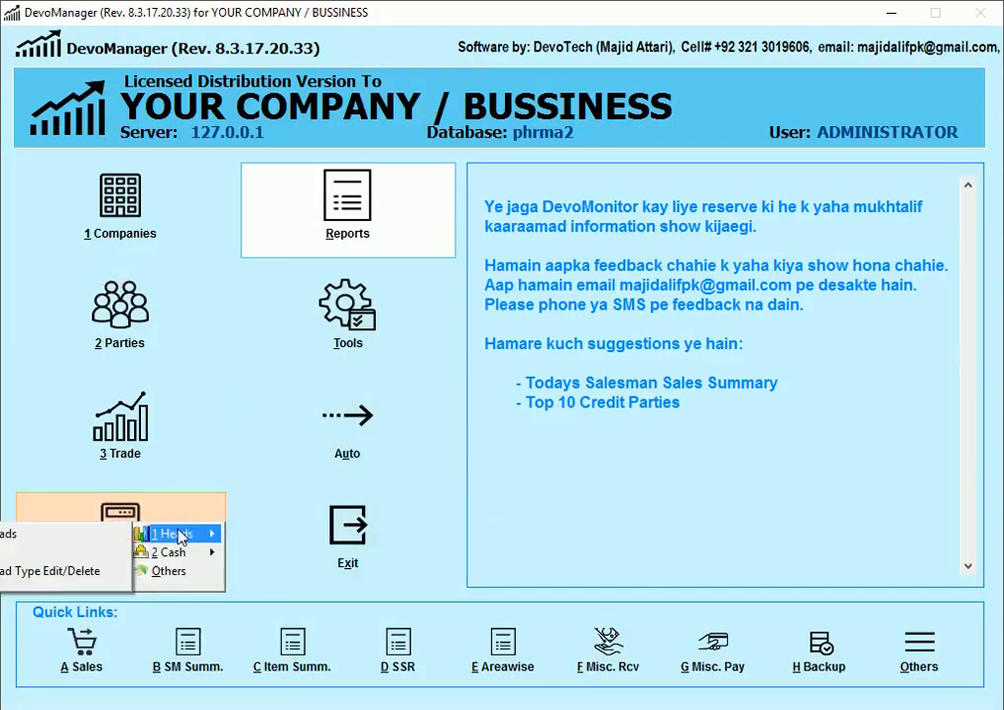
mouse_move(181, 557)
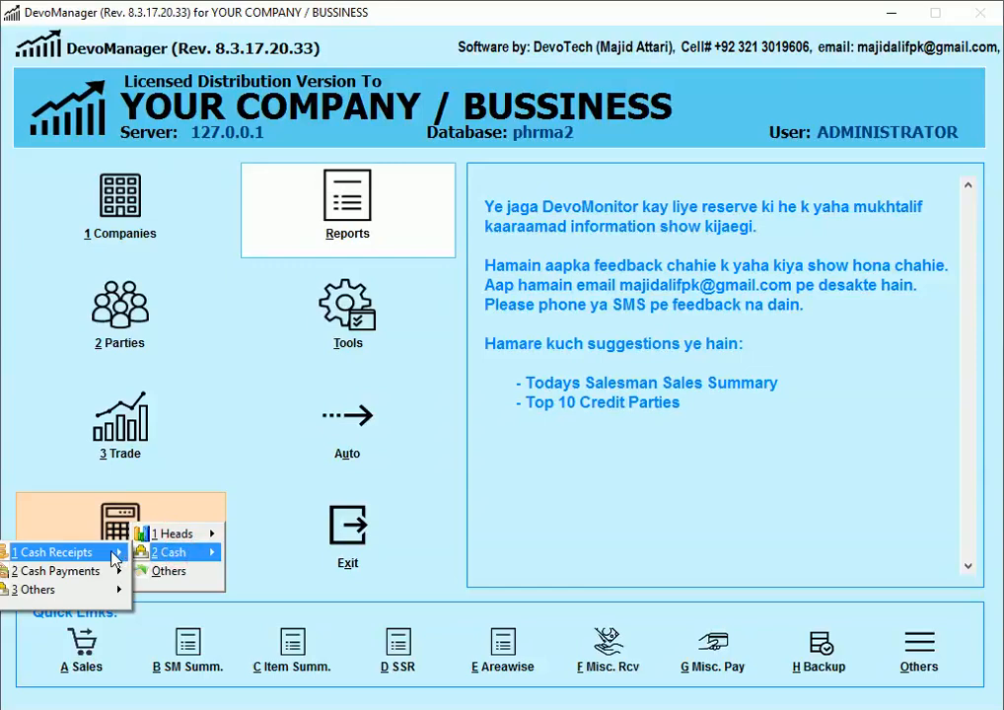
left_click(93, 554)
left_click(409, 552)
- Open the Sales form with the Normal sales type and bring up Cash Receipts From Sale Invoice from it
left_click(85, 664)
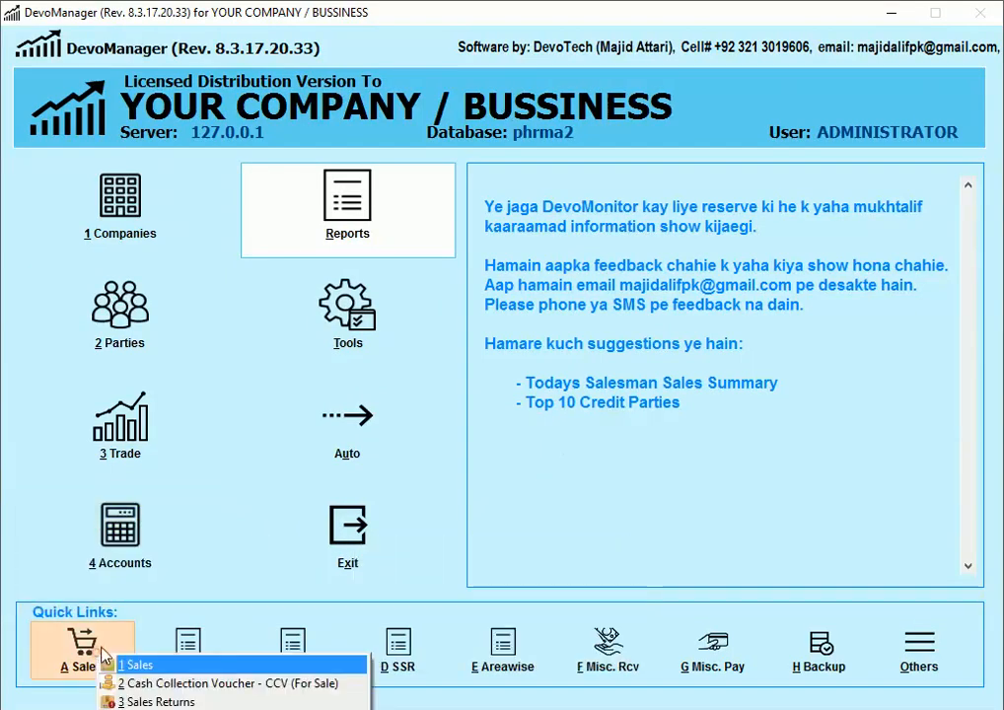
left_click(165, 669)
key("Return")
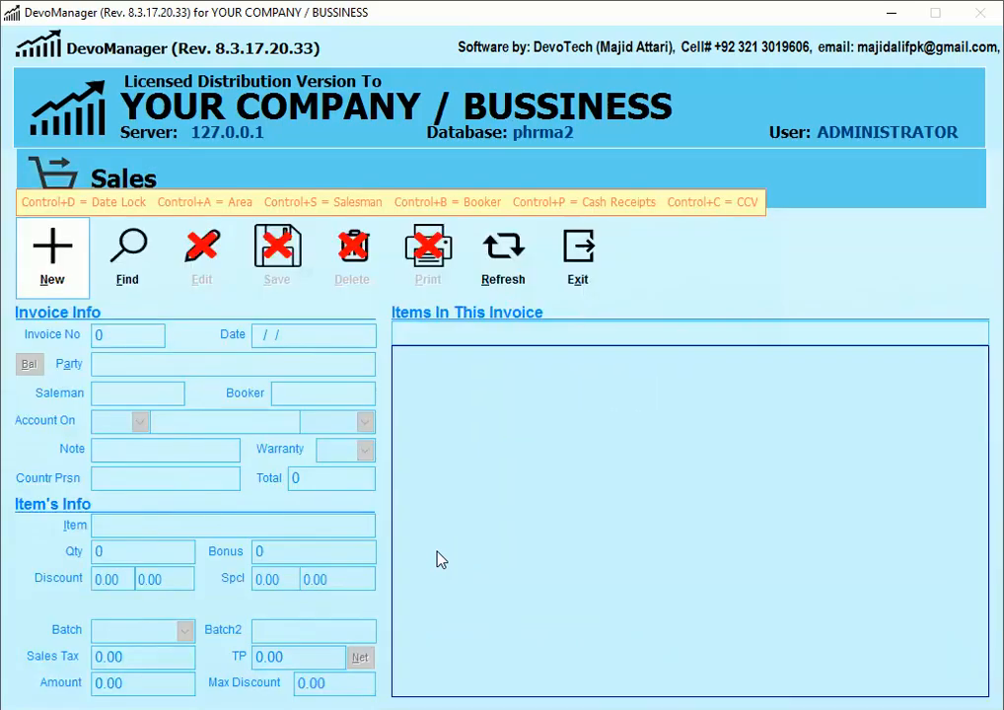
key("ctrl+p")
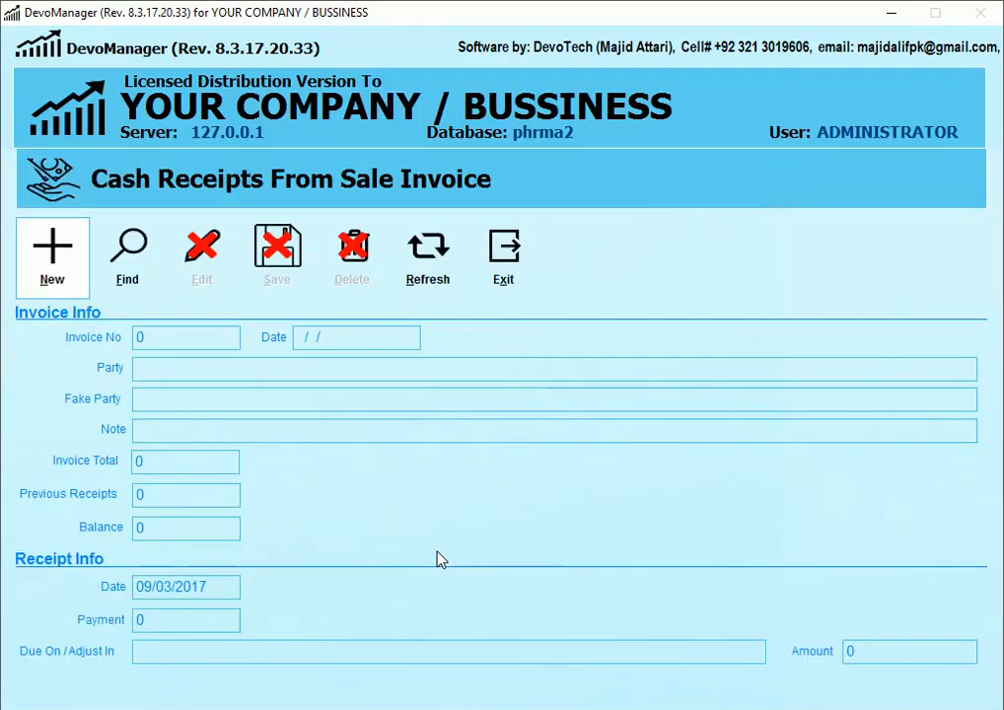
- Find the receipt for invoice 14918, change its payment to 1120, save it and exit both forms
type("14918")
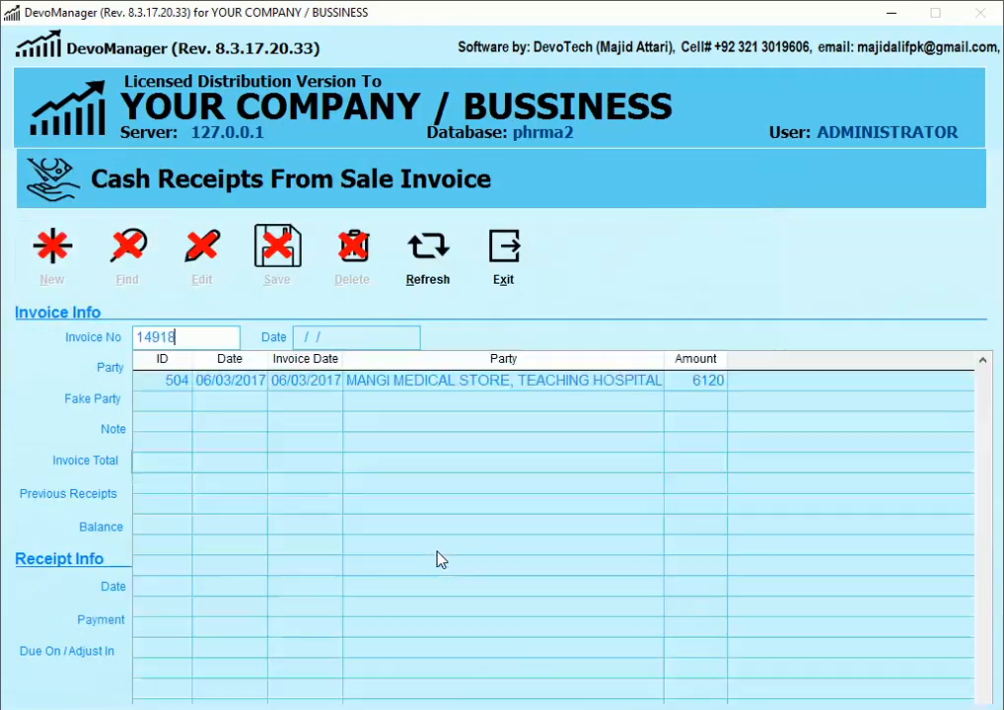
key("Down")
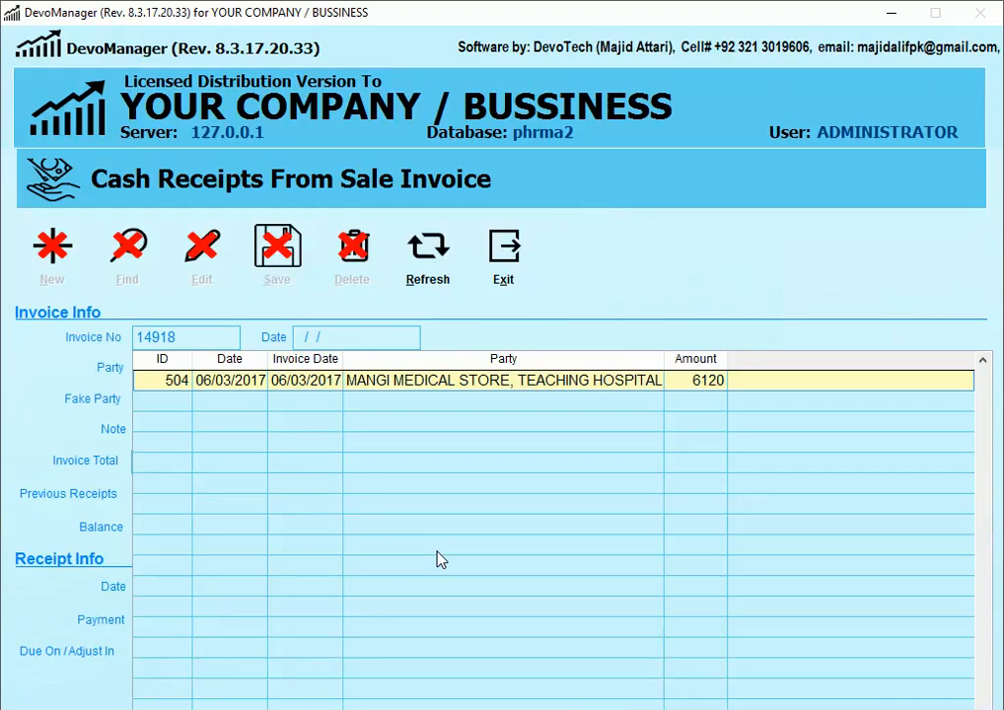
key("Return")
key("Return")
key("Return")
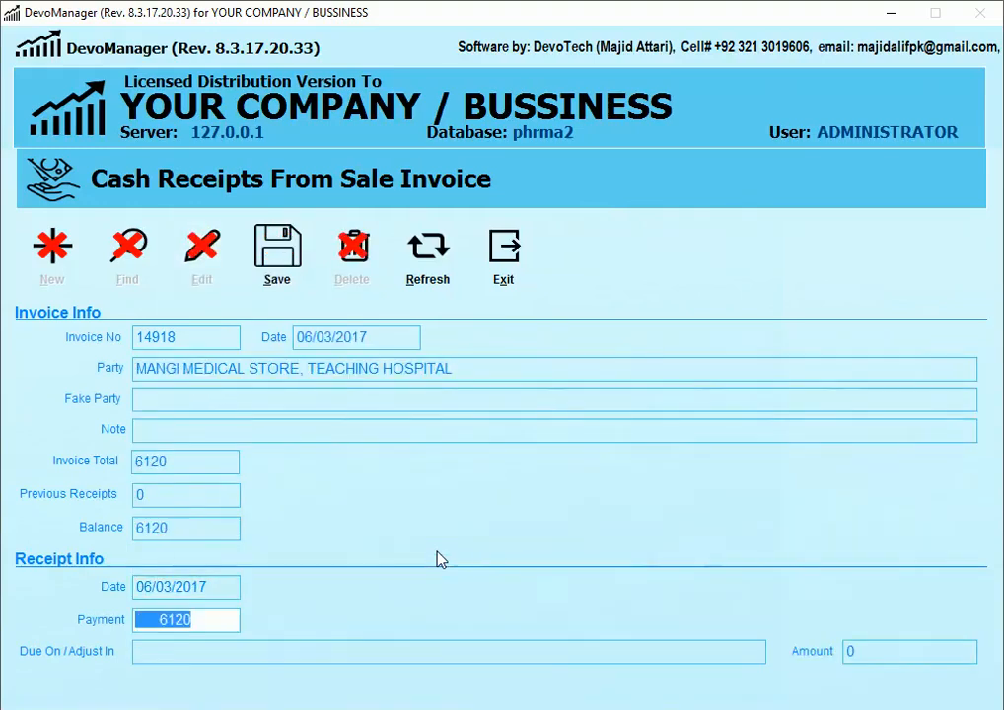
type("1120")
key("ctrl+s")
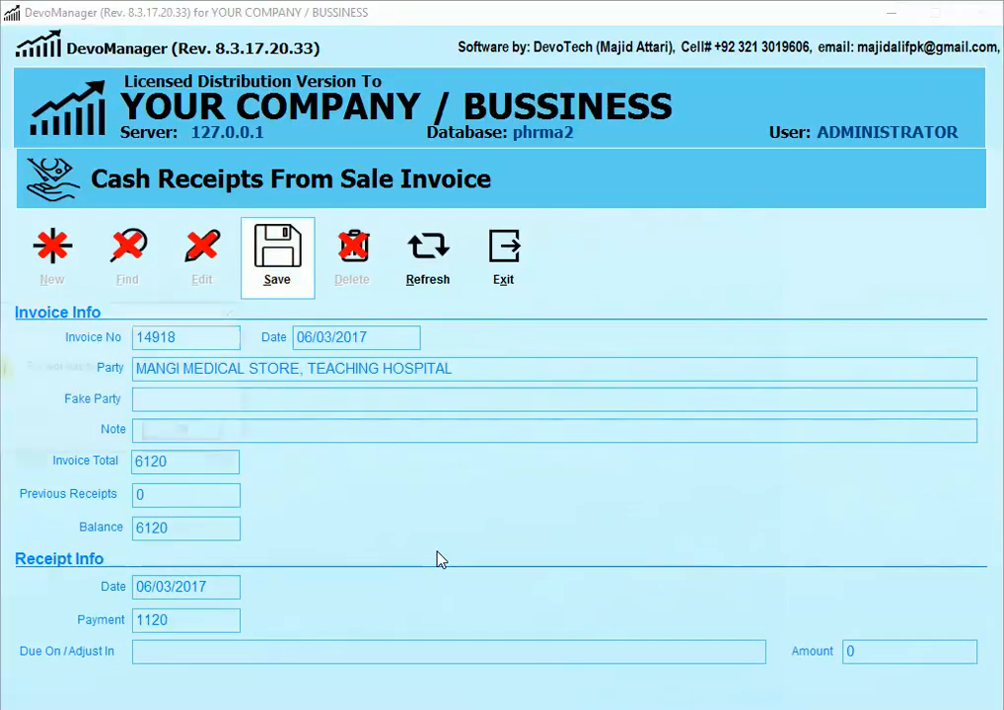
key("Return")
key("Escape")
key("Escape")
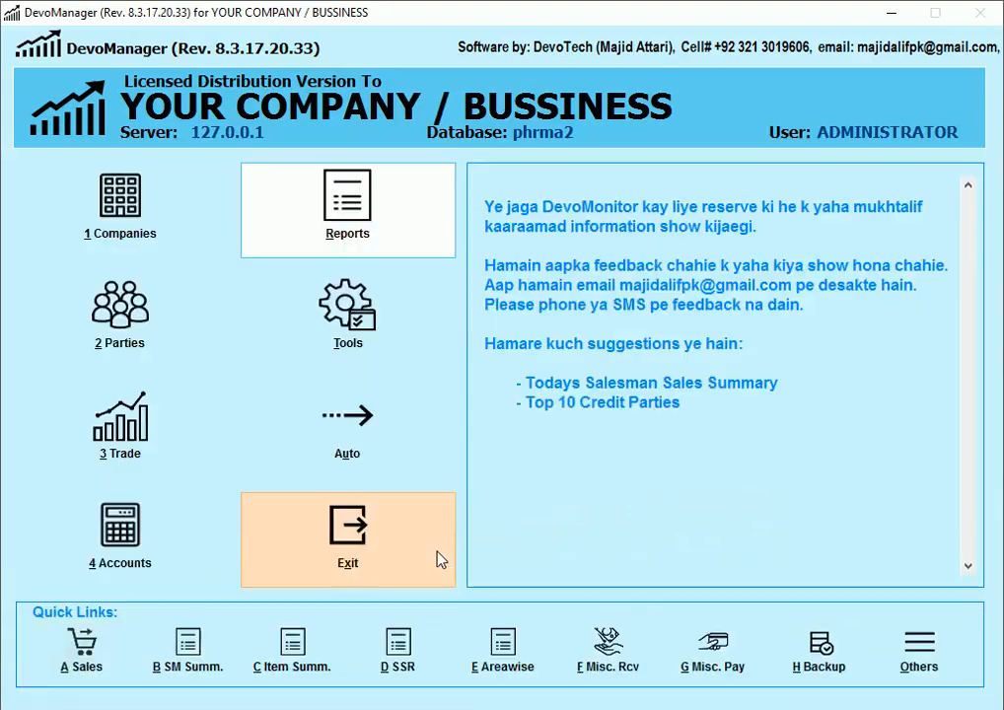
- Open the Sales Summary by salesman and set the same salesman with the date range 06/03/2017 to 06/03/2017
left_click(203, 651)
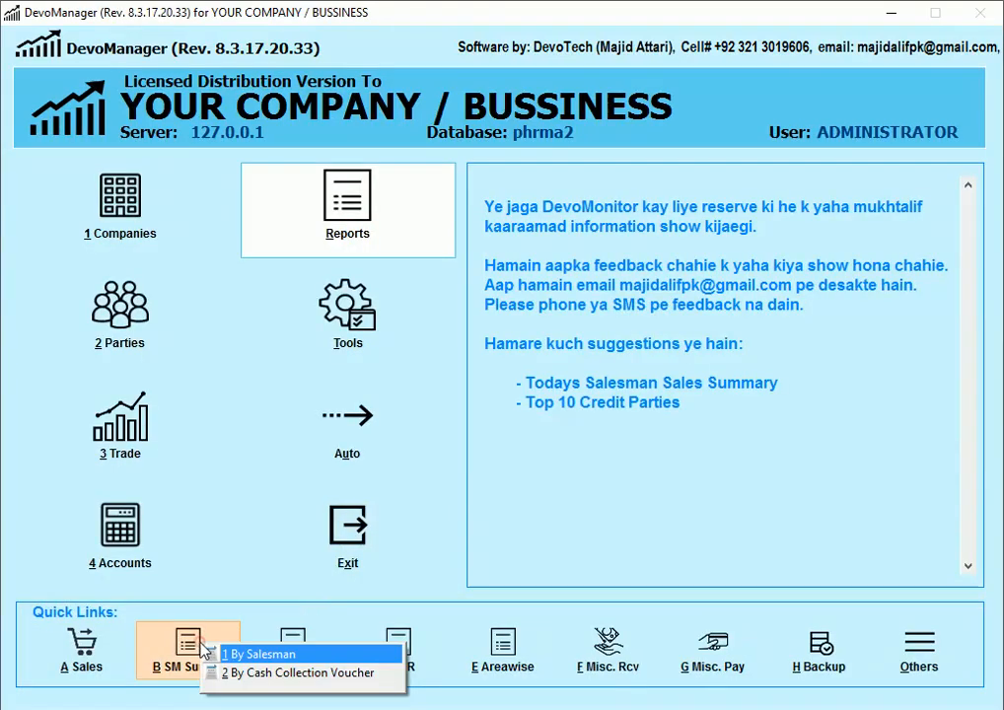
left_click(258, 653)
type("RAMZ")
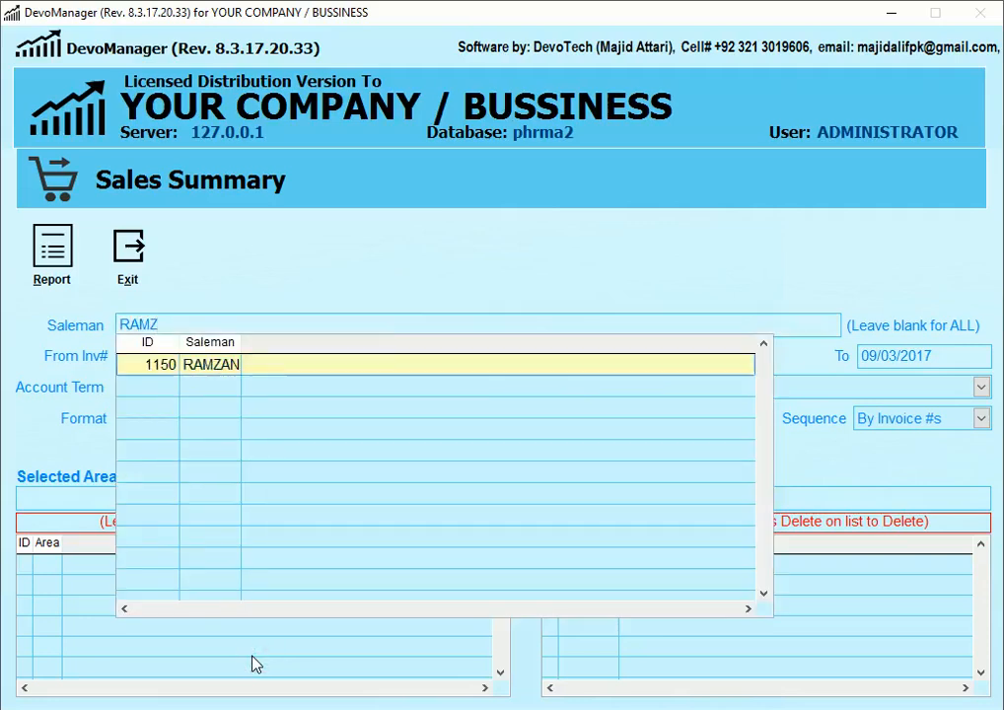
key("Return")
key("Return")
key("Up")
type("06")
key("Return")
type("06")
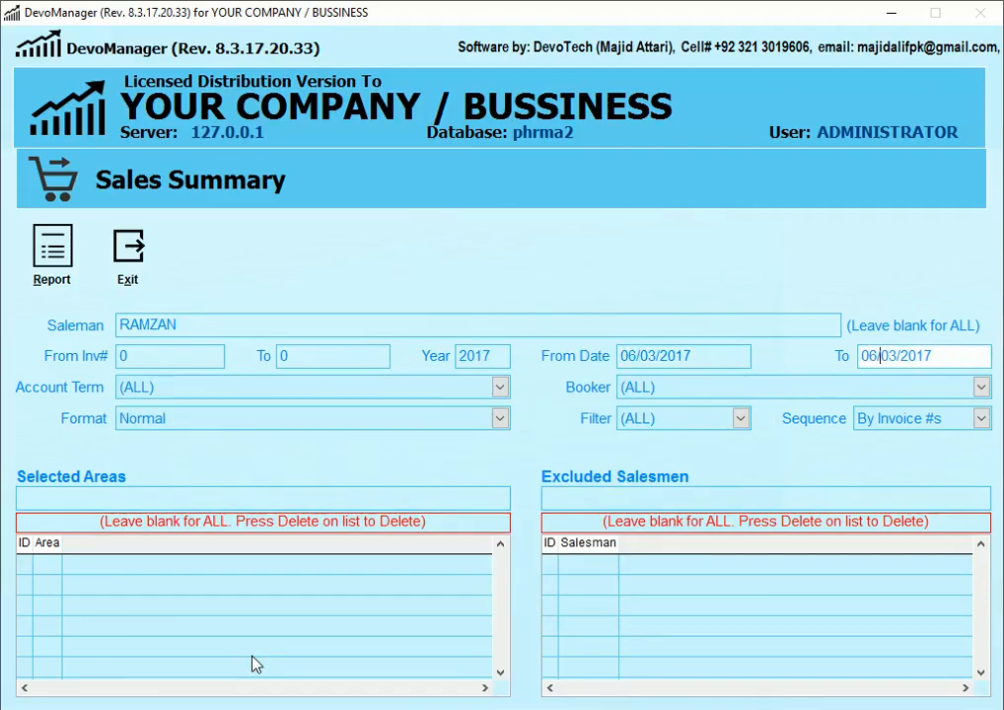
- Set the format to "Invoice With Prv Balance, Cash, Credit, Return", check invoice 14918 in the report and exit the form
key("Return")
key("Return")
key("Return")
key("Down")
key("Down")
key("Down")
key("alt+r")
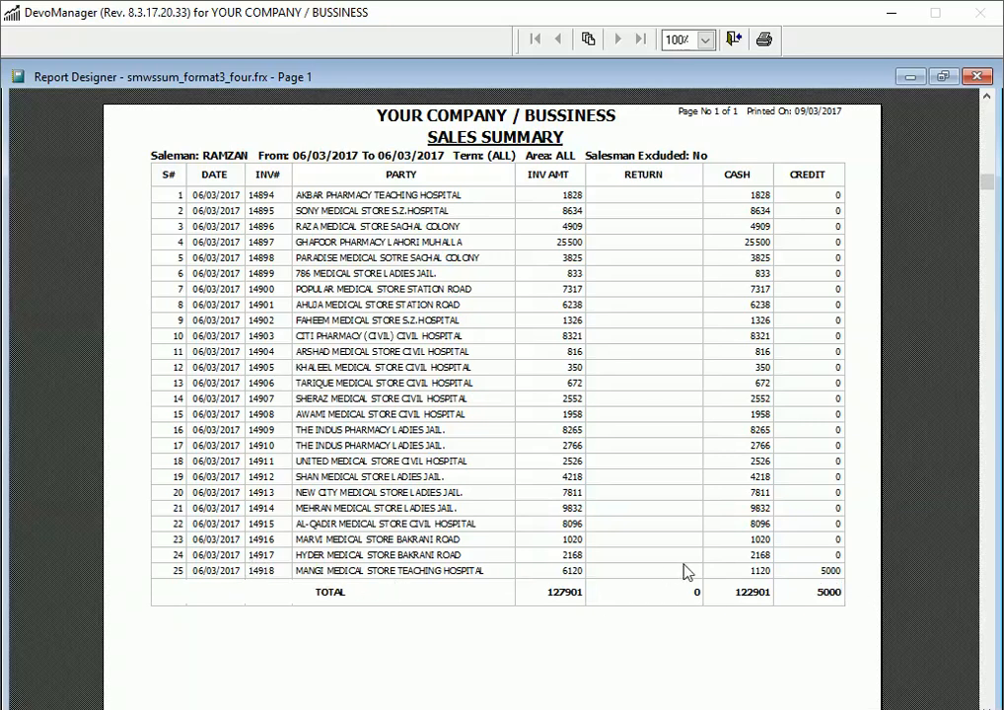
key("Escape")
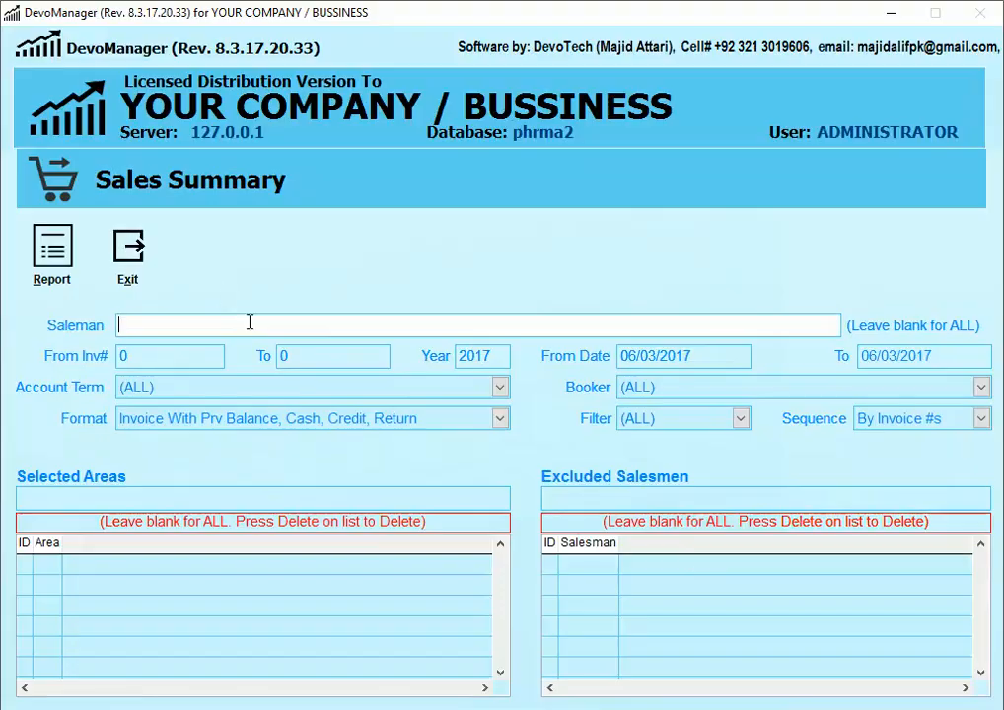
key("Escape")
- Open Cash Receipts From Sale Invoice through a Normal sales form and load the receipt for invoice 14917
key("a")
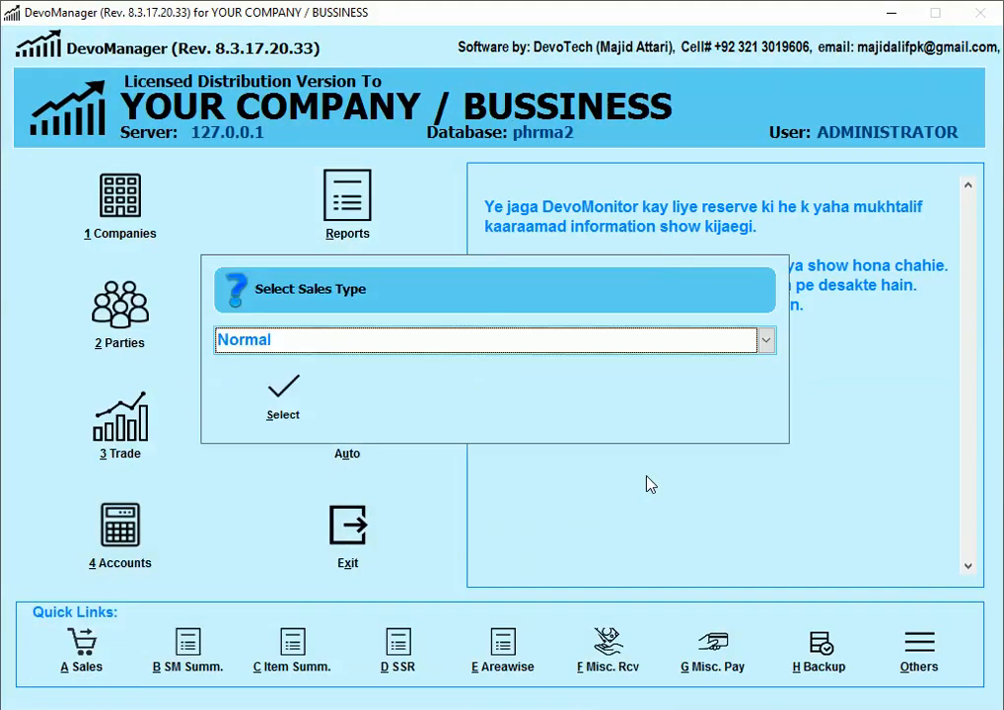
key("Return")
key("ctrl+p")
key("Return")
type("14917")
key("Return")
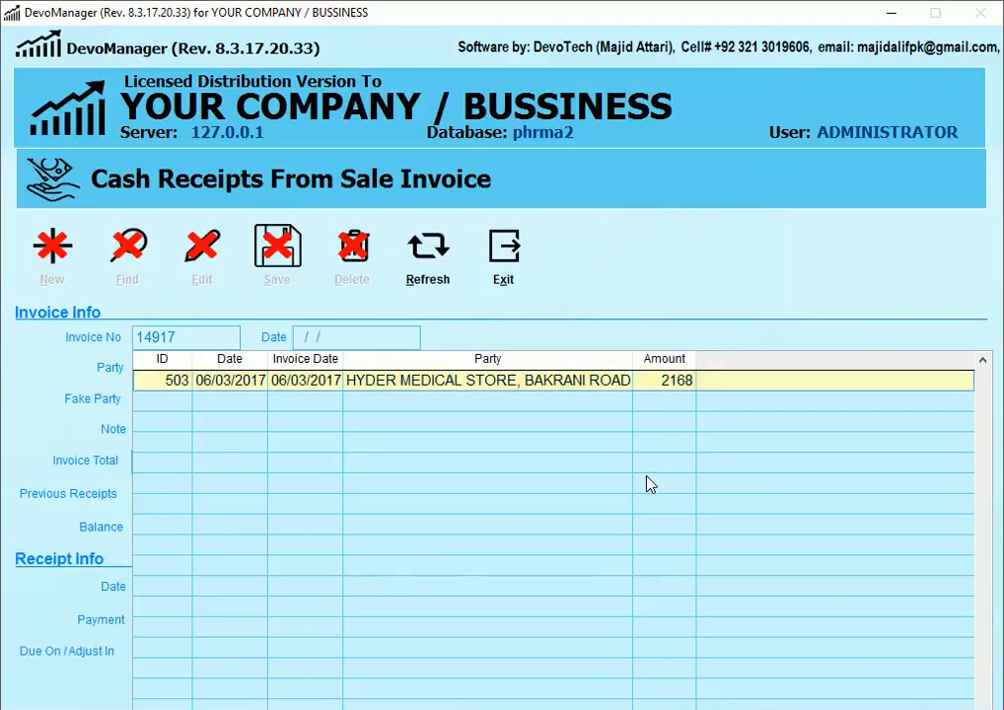
key("Return")
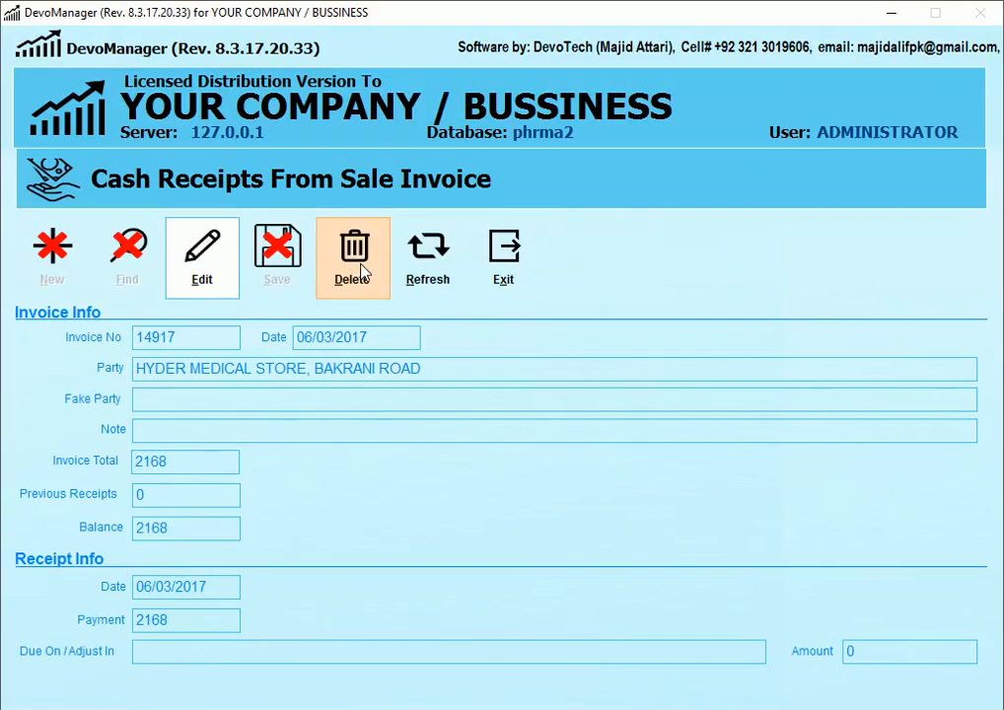
- Delete the cash receipt of invoice 14917, confirming the deletion, and exit the receipts and Sales forms
left_click(351, 288)
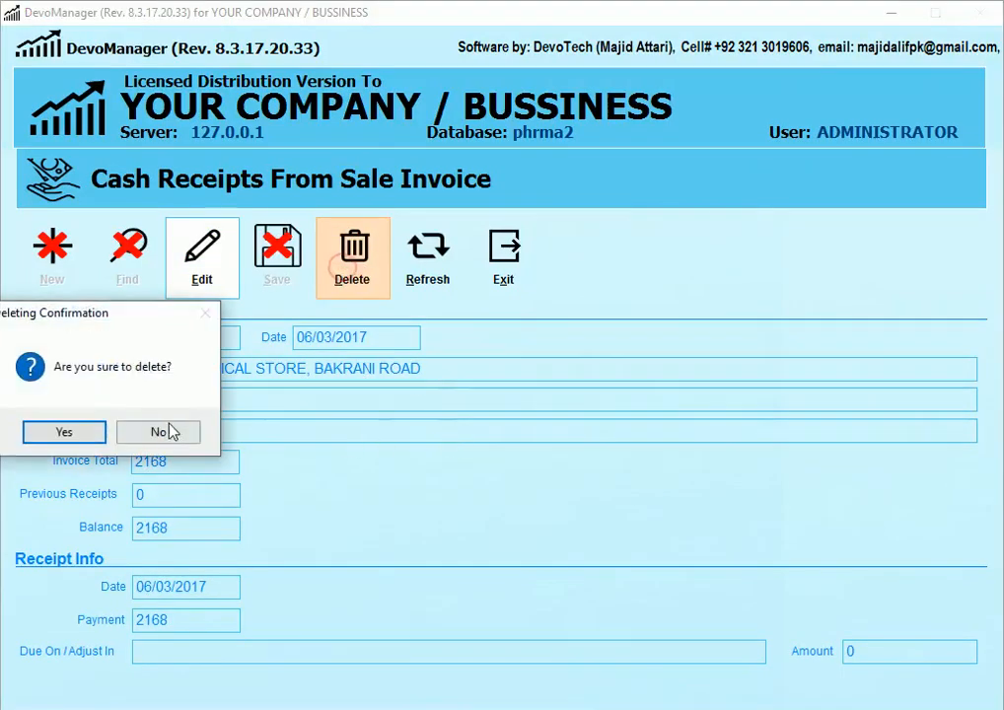
left_click_drag(134, 320, 281, 340)
left_click(213, 448)
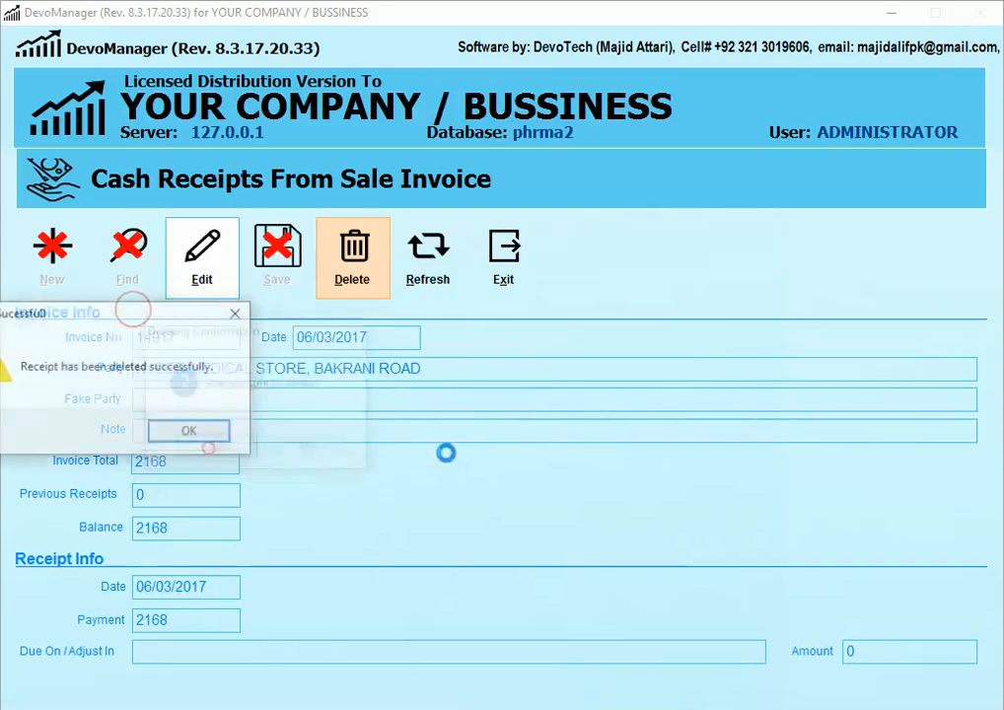
left_click(211, 430)
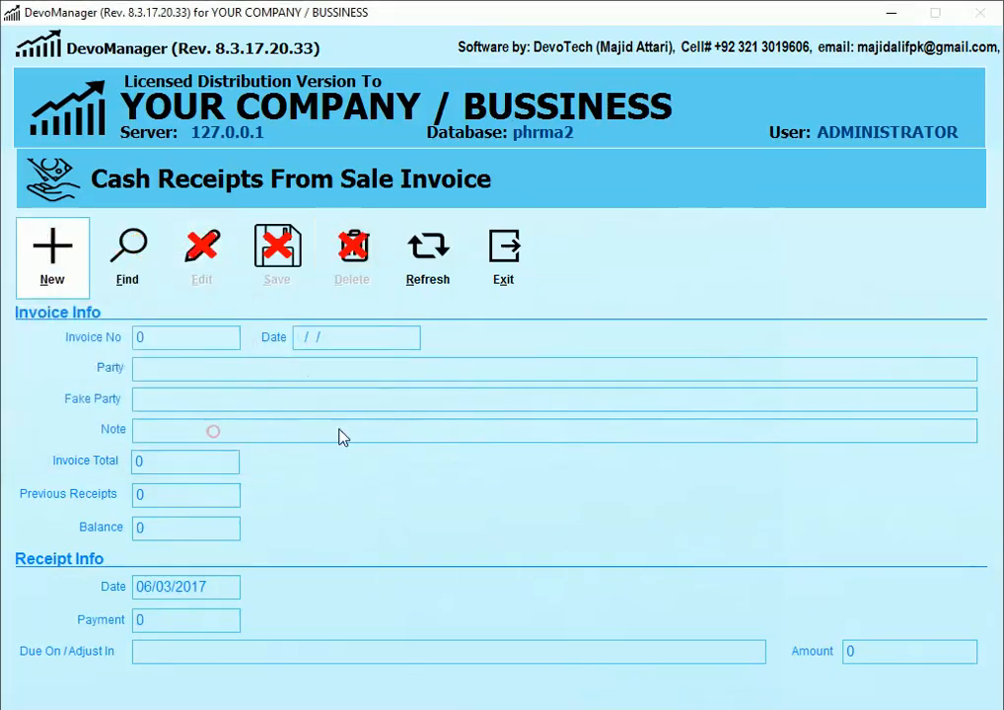
left_click(514, 263)
left_click(578, 251)
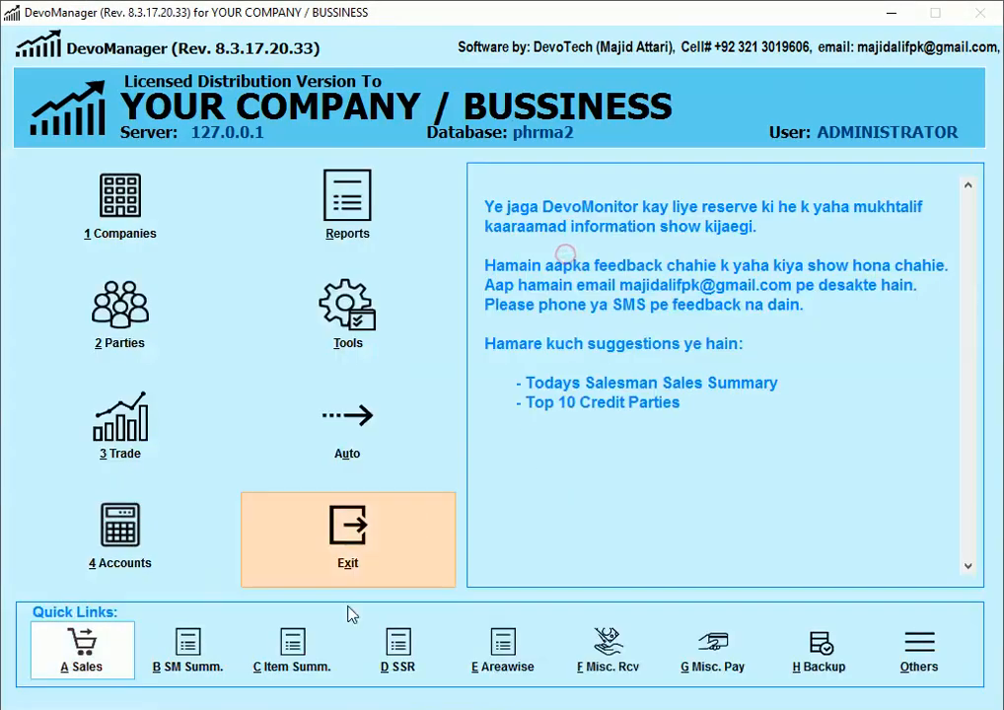
- Reopen the Sales Summary by salesman, enter the same salesman and set both From and To dates to 06/03/2017
left_click(192, 653)
left_click(222, 664)
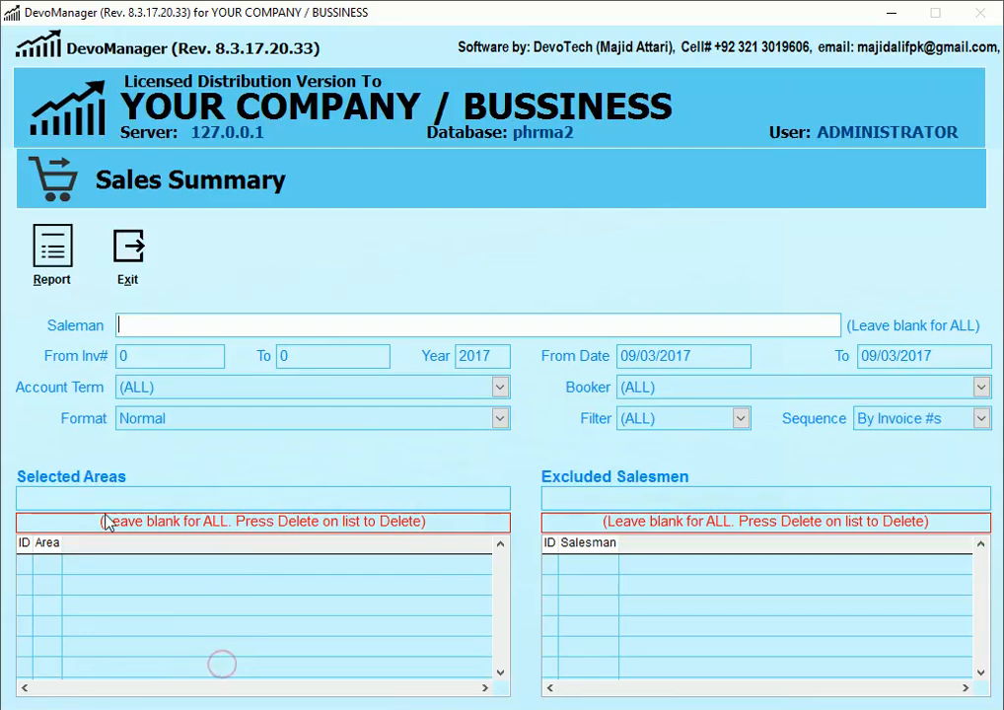
type("RAMZ")
key("Return")
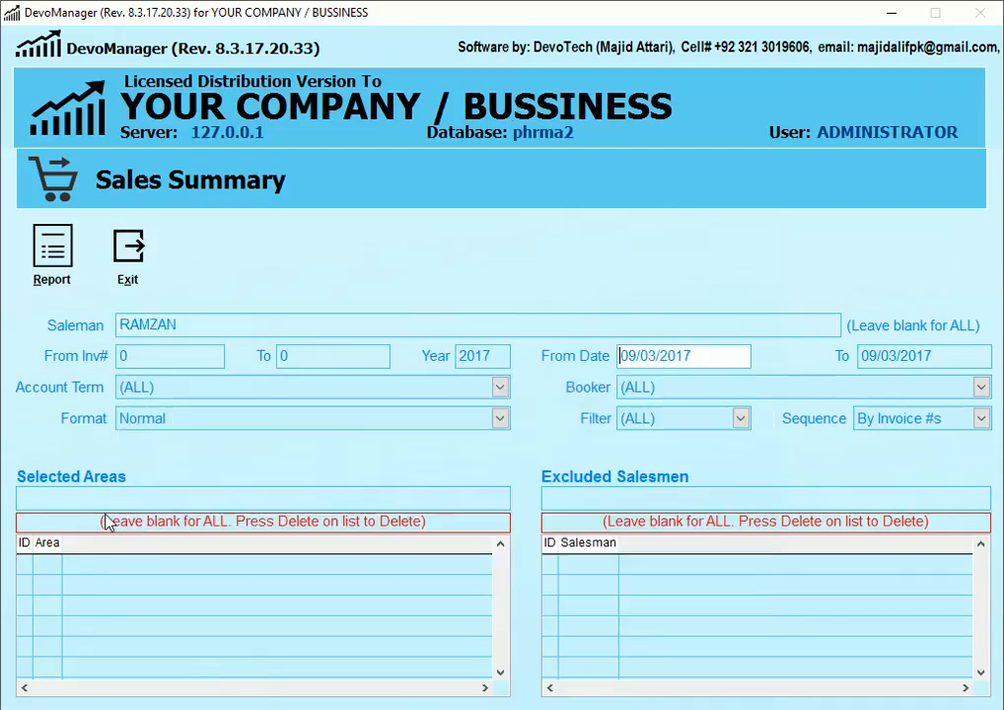
type("06")
key("Return")
type("06")
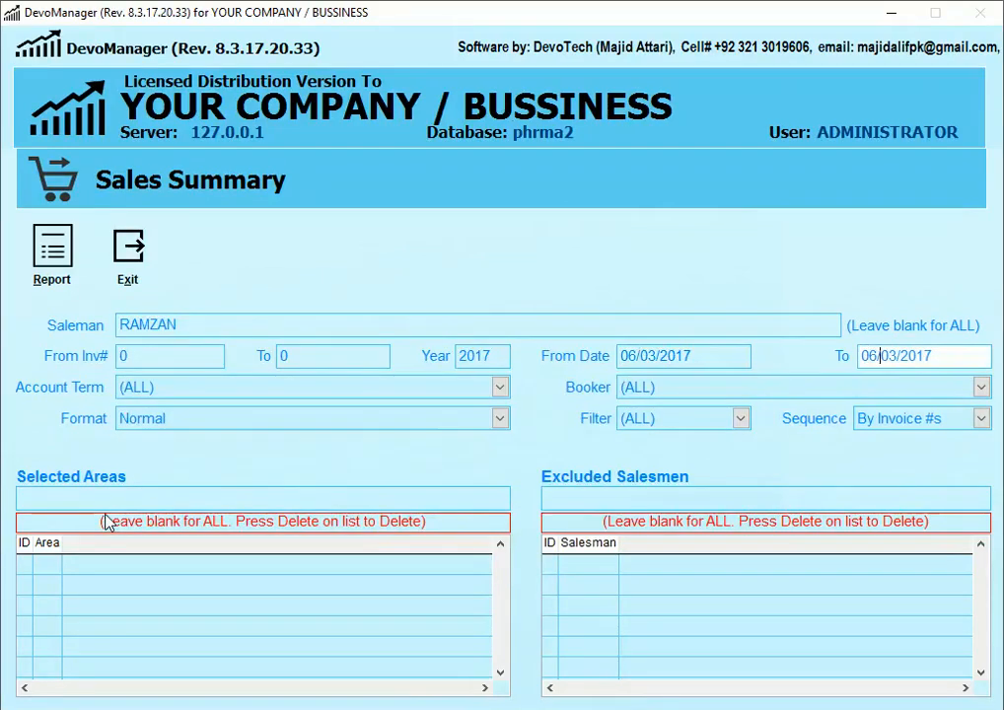
key("Return")
key("Escape")
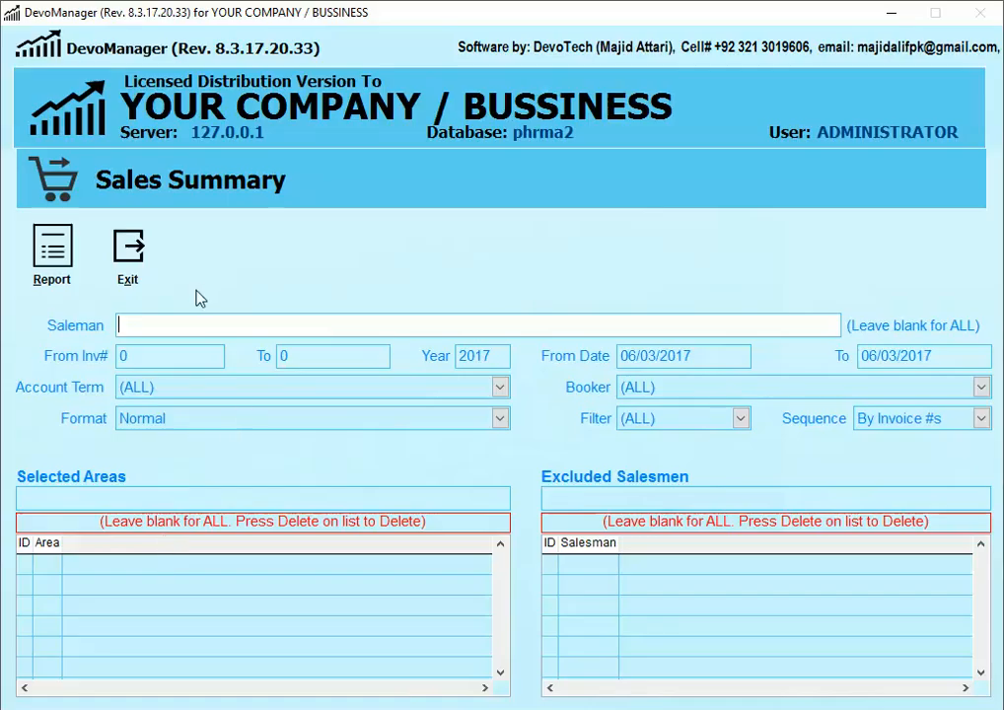
- Run the Sales Summary for the salesman in the "Invoice With Prv Balance, Cash, Credit, Return" format, check invoice 14917 and exit the form
type("RAMZ")
key("Return")
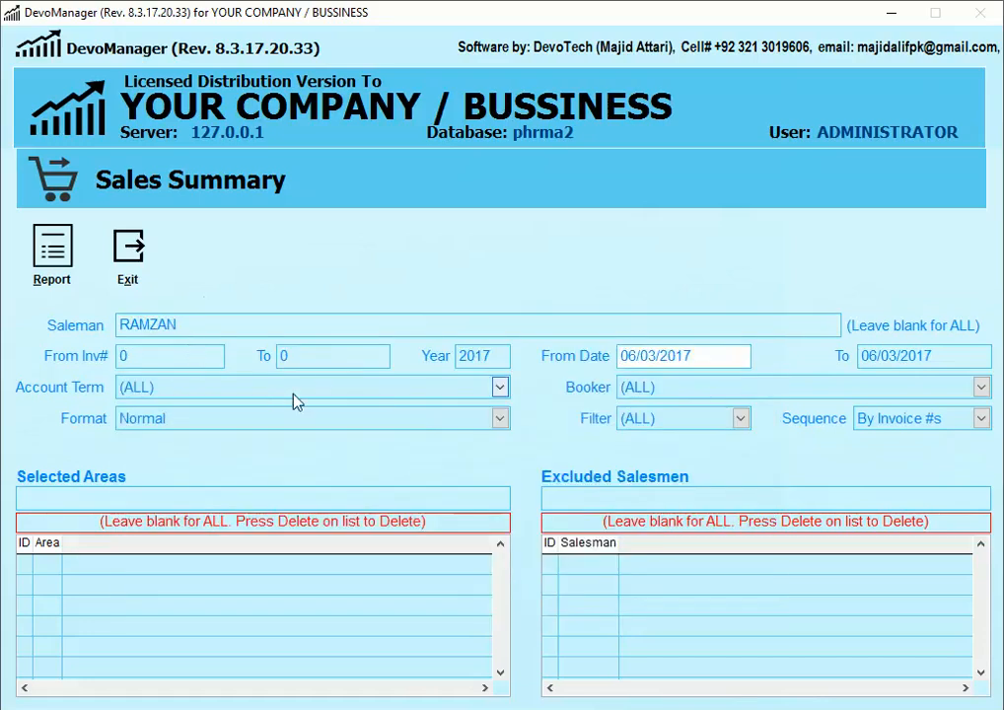
left_click(314, 418)
left_click(244, 477)
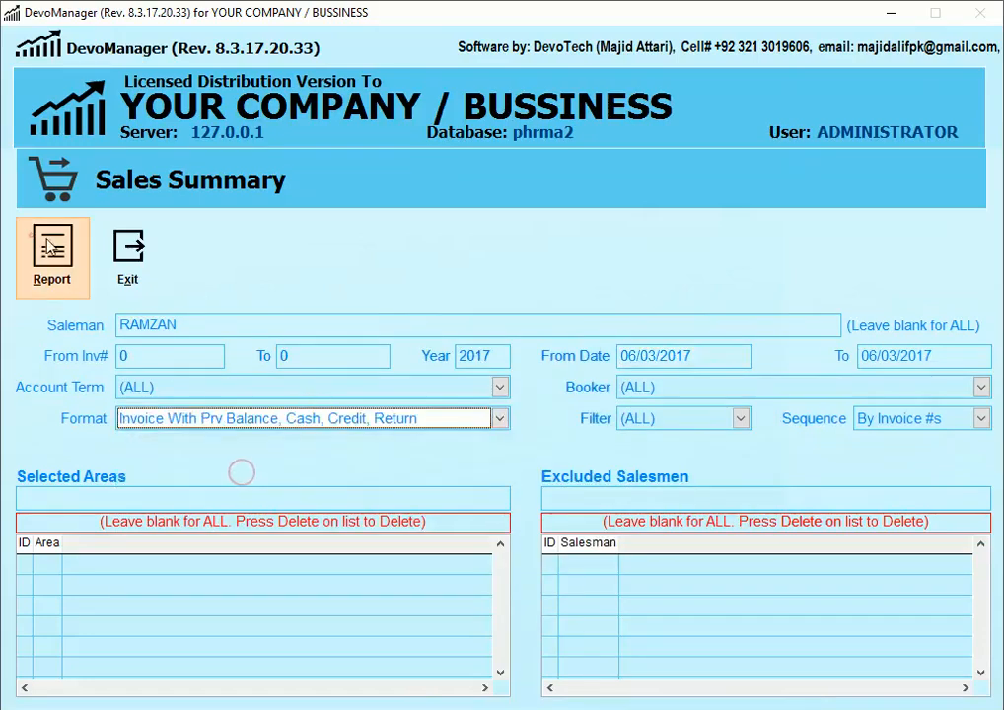
left_click(51, 247)
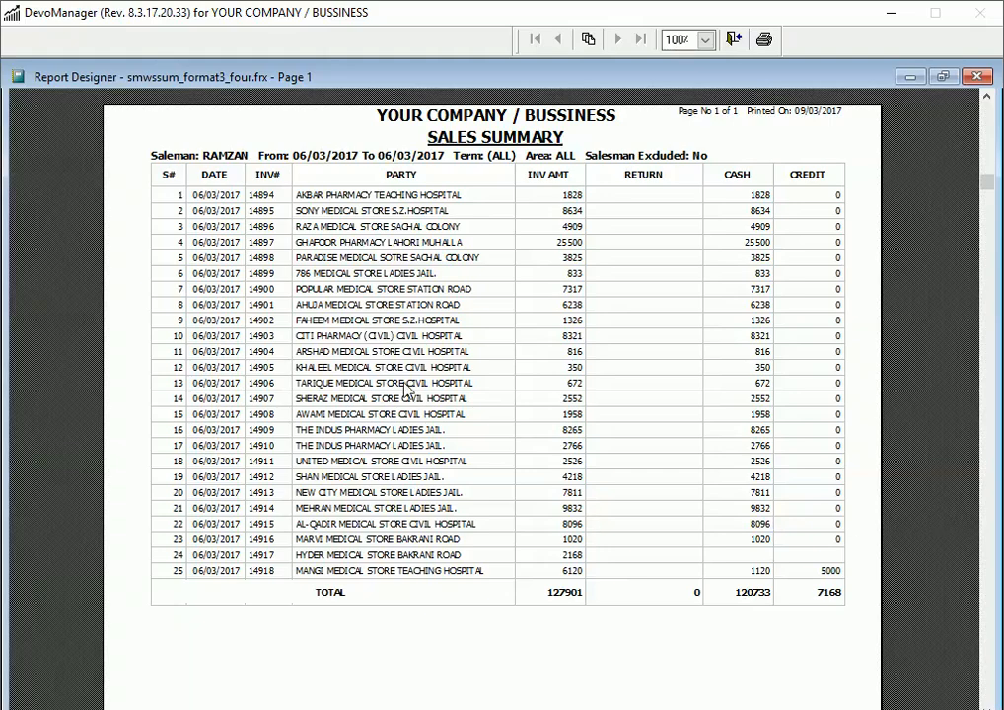
key("Escape")
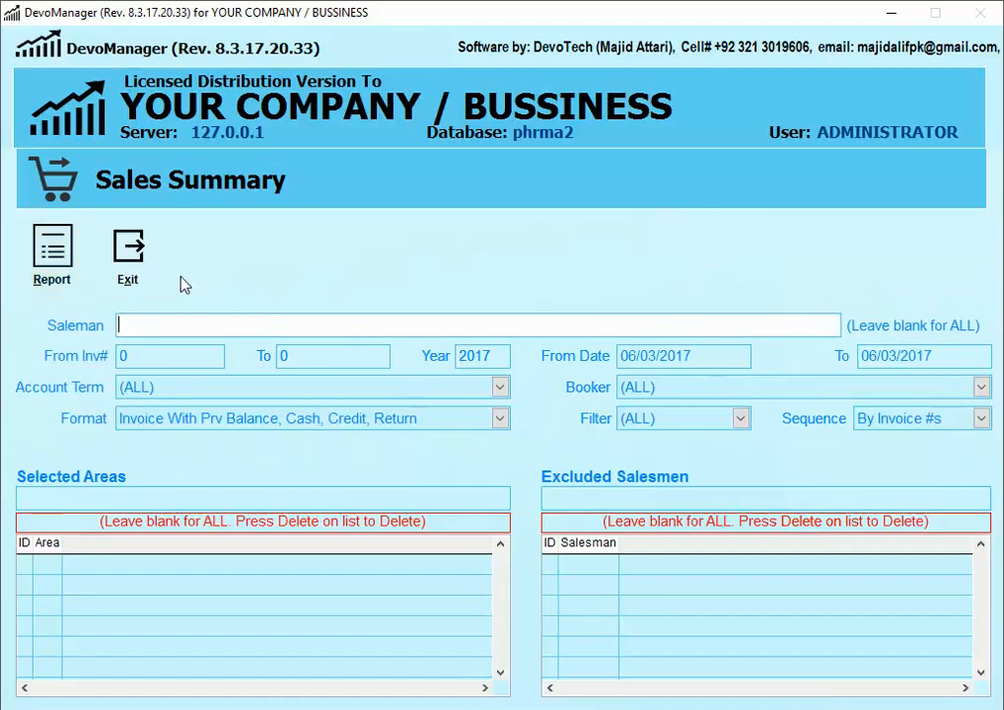
left_click(128, 258)
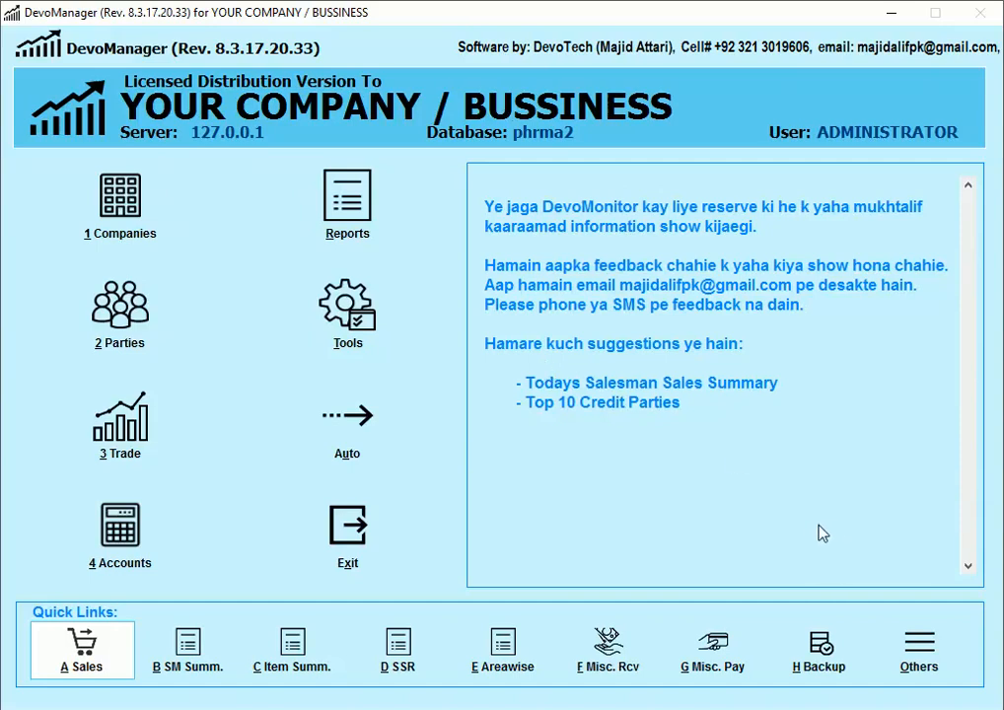
left_click(616, 665)
key("4")
key("2")
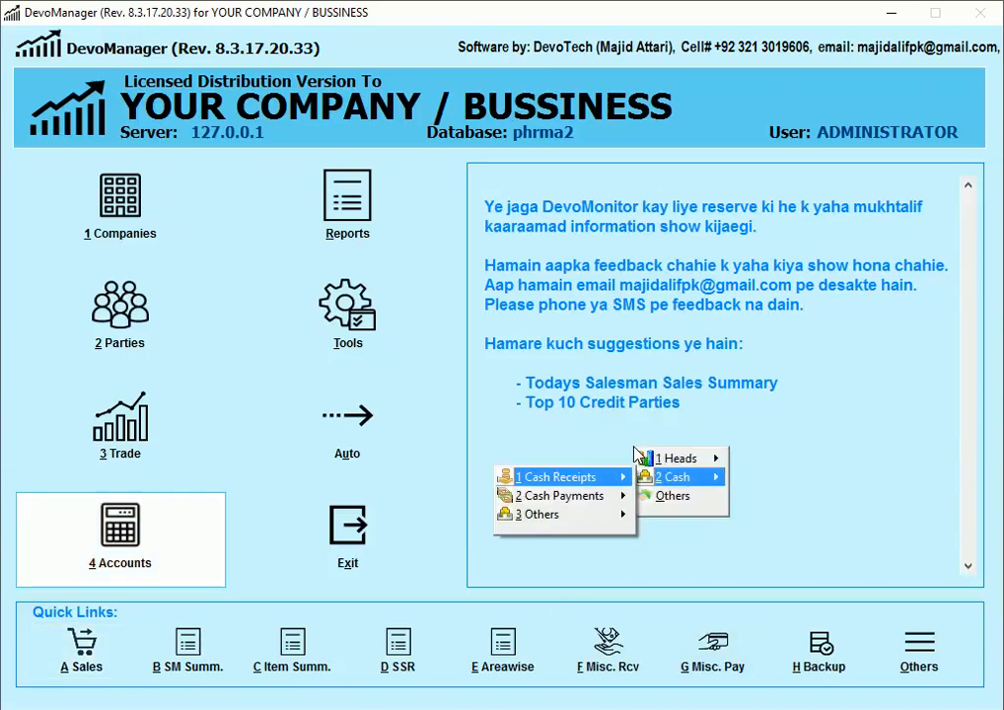
key("1")
key("Down")
key("Down")
key("Return")
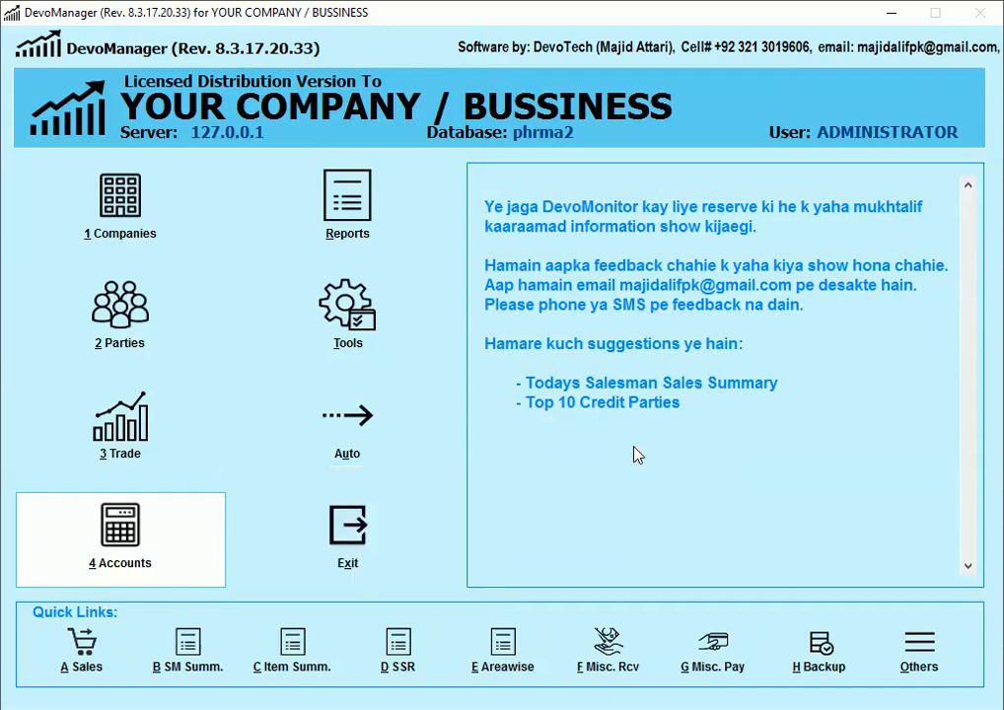
key("alt+x")
- Open Miscellaneous Cash Receipts and start a new receipt dated 06/03/2017 received from MADINA MEDICAL STORE BAKRANI ROAD
left_click(629, 668)
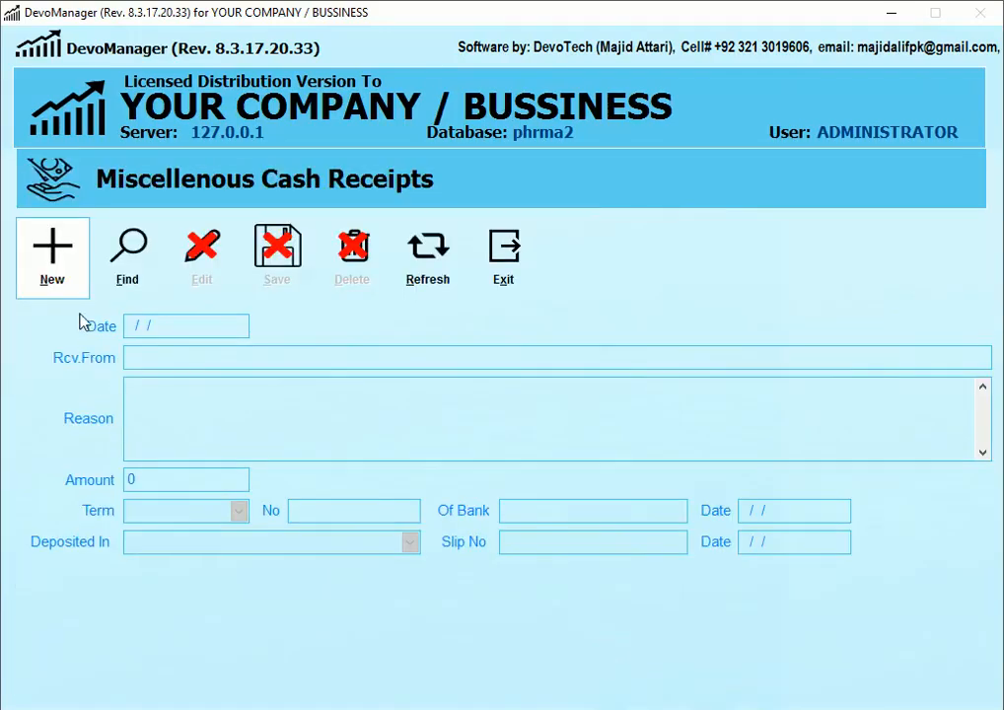
left_click(55, 242)
type("06/03/2017")
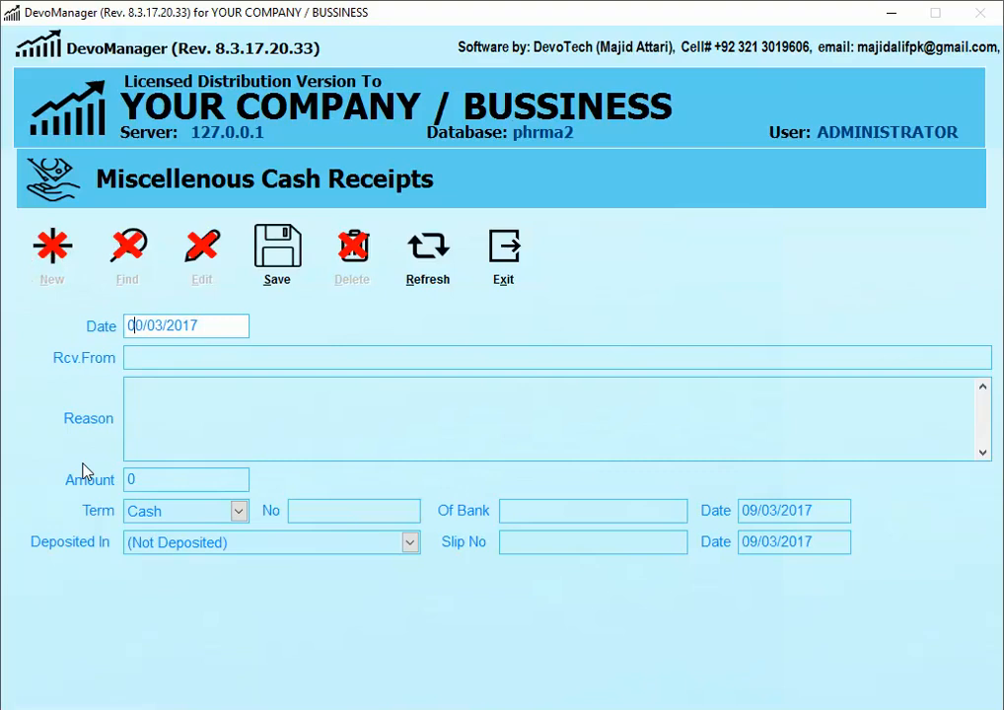
key("Return")
type("MADINA")
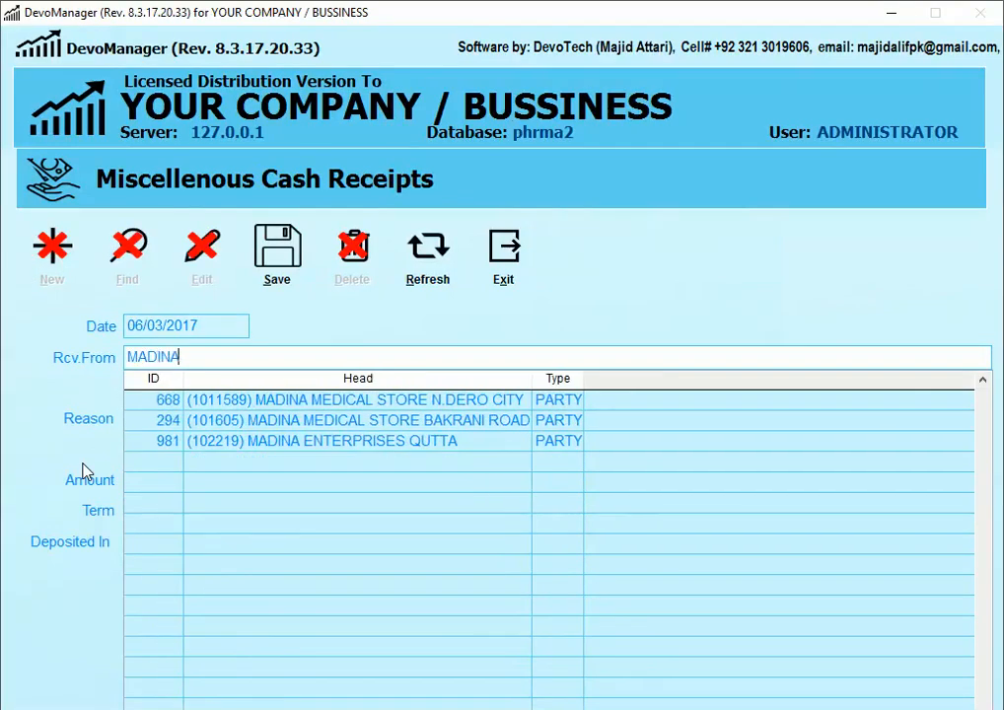
key("Down")
key("Down")
key("Return")
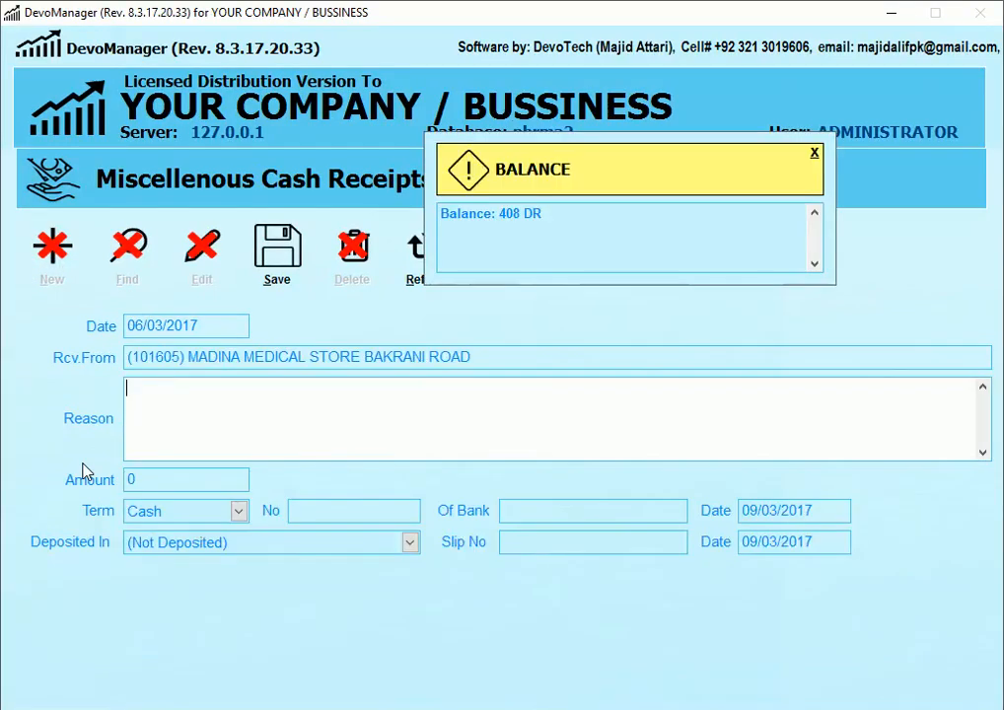
- Enter OLD RCPTS as the receipt's reason and 5000 as its amount
type("OLD RCPTS")
key("Return")
type("5000")
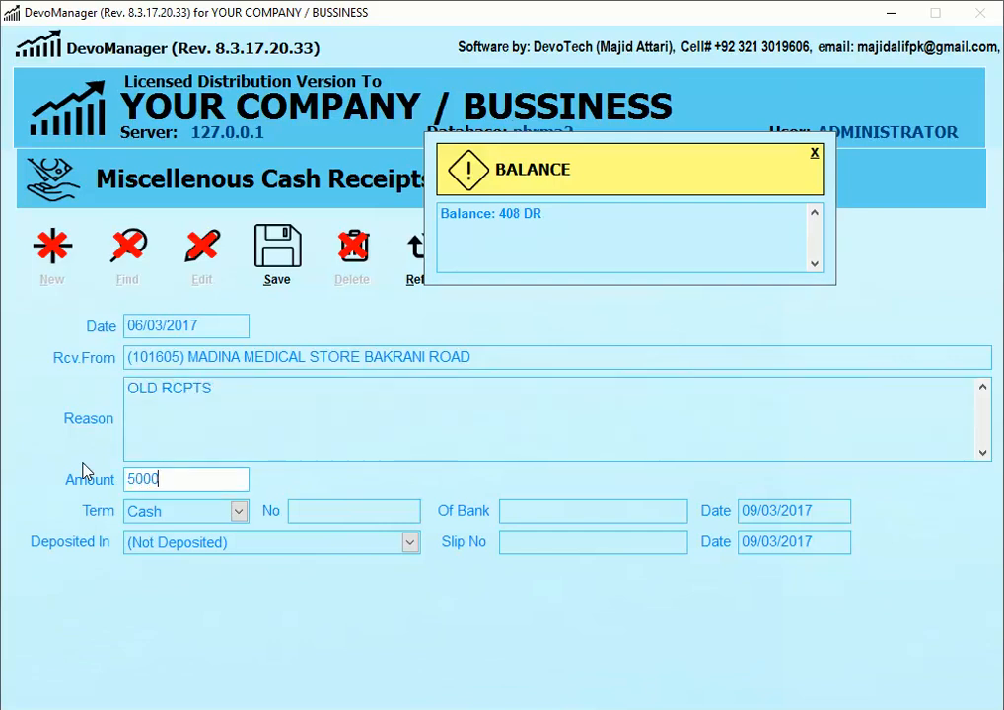
key("Return")
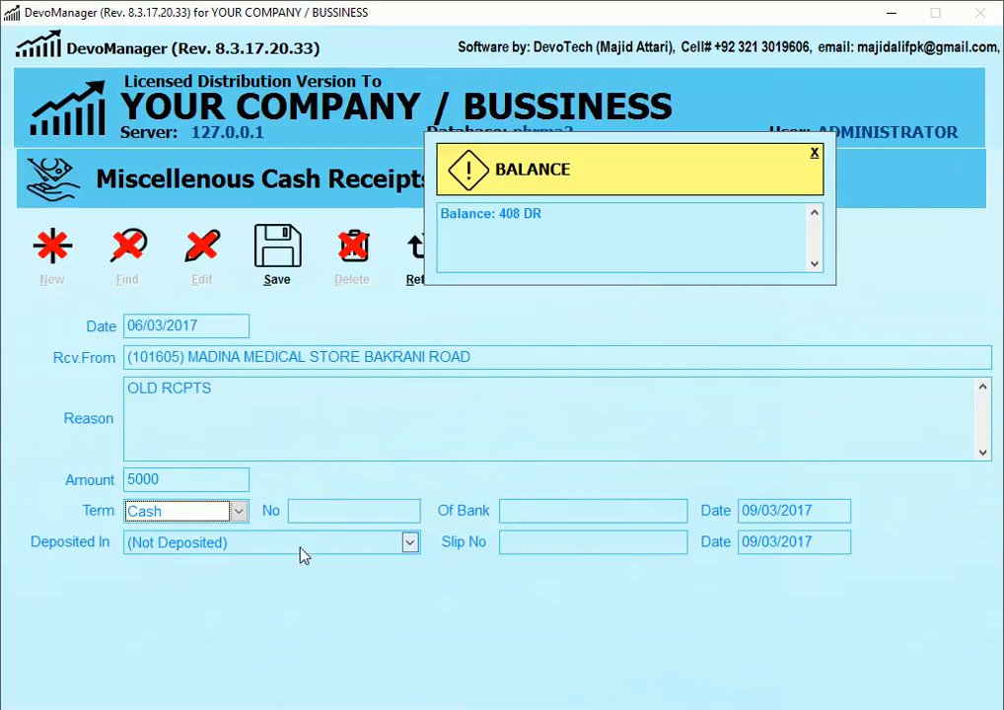
- Try Cheque as the receipt's term, go through its number and bank fields, and restore the term to Cash
left_click(236, 511)
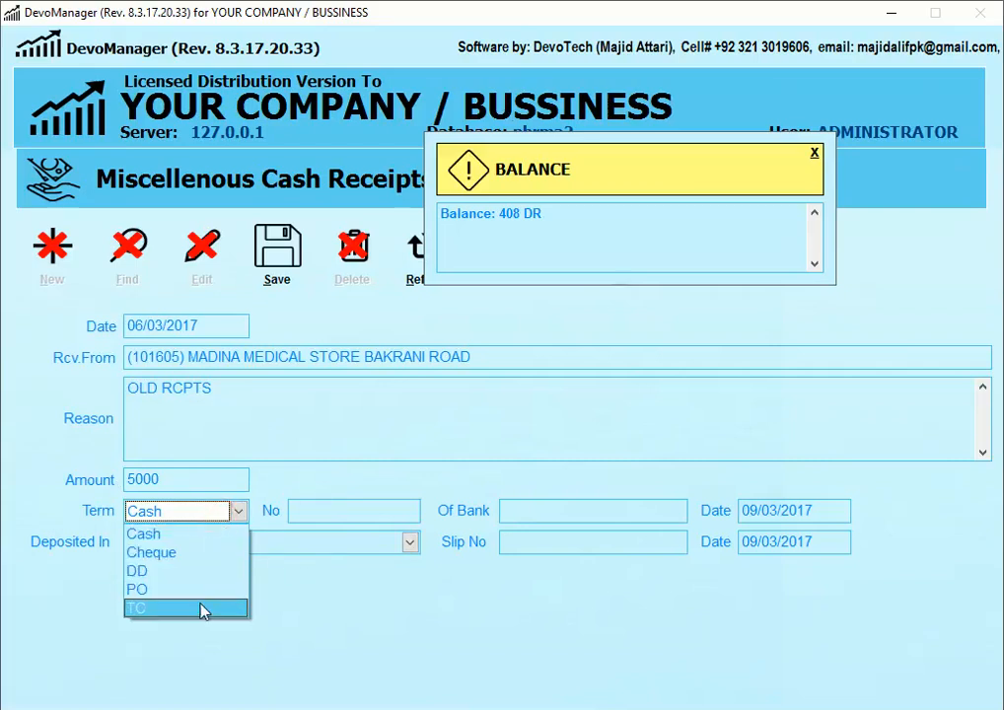
left_click(178, 555)
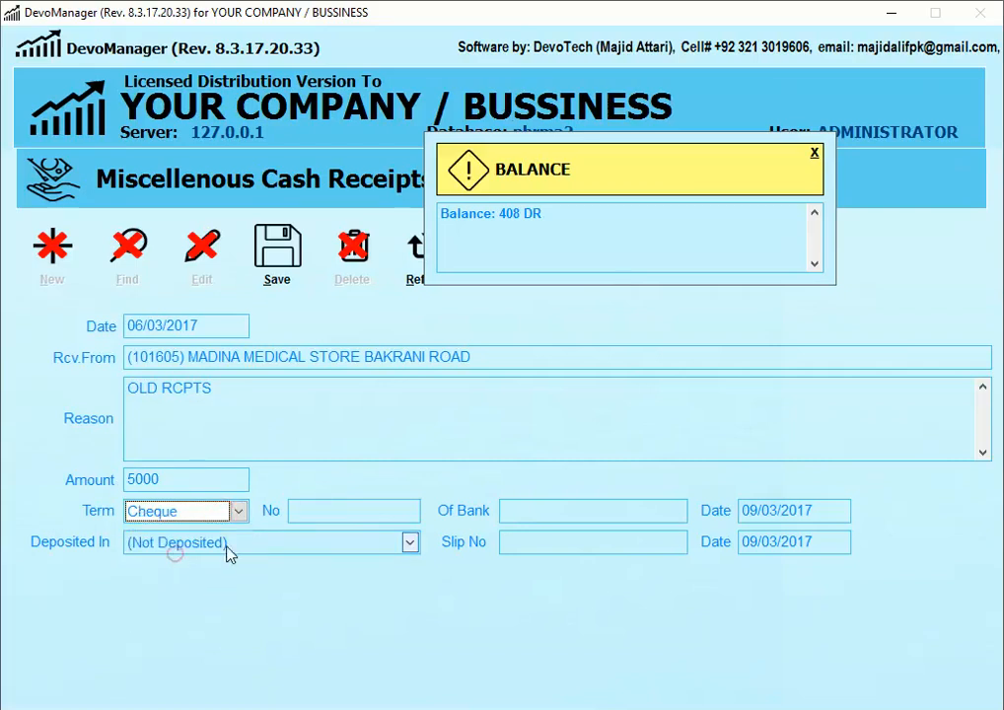
key("Return")
key("Return")
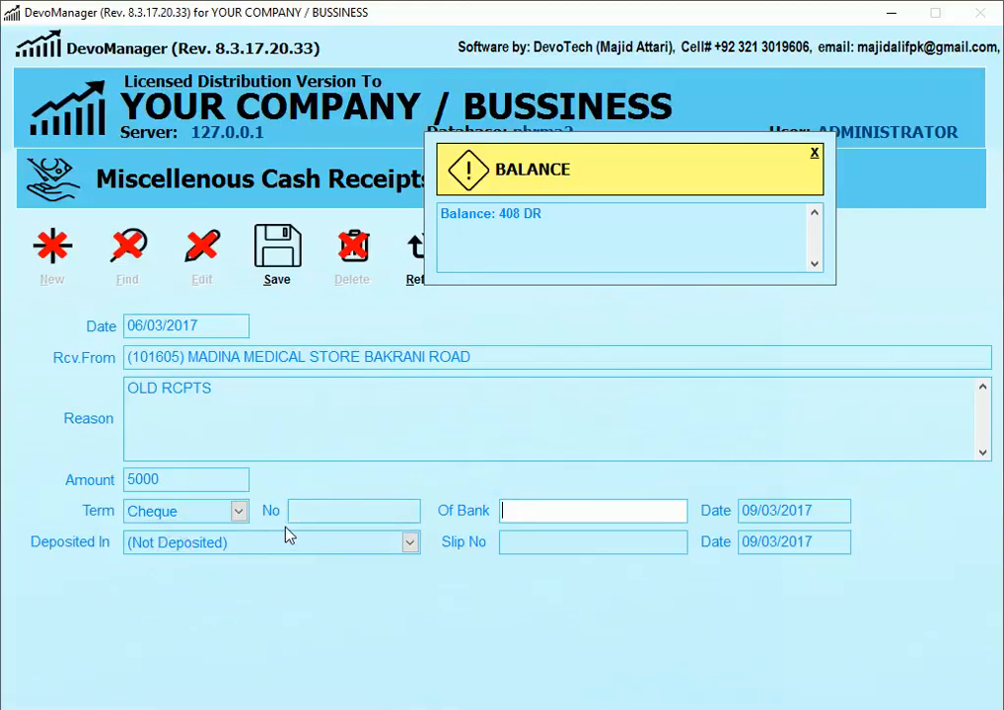
key("Return")
key("shift+Tab")
key("shift+Tab")
key("shift+Tab")
key("Return")
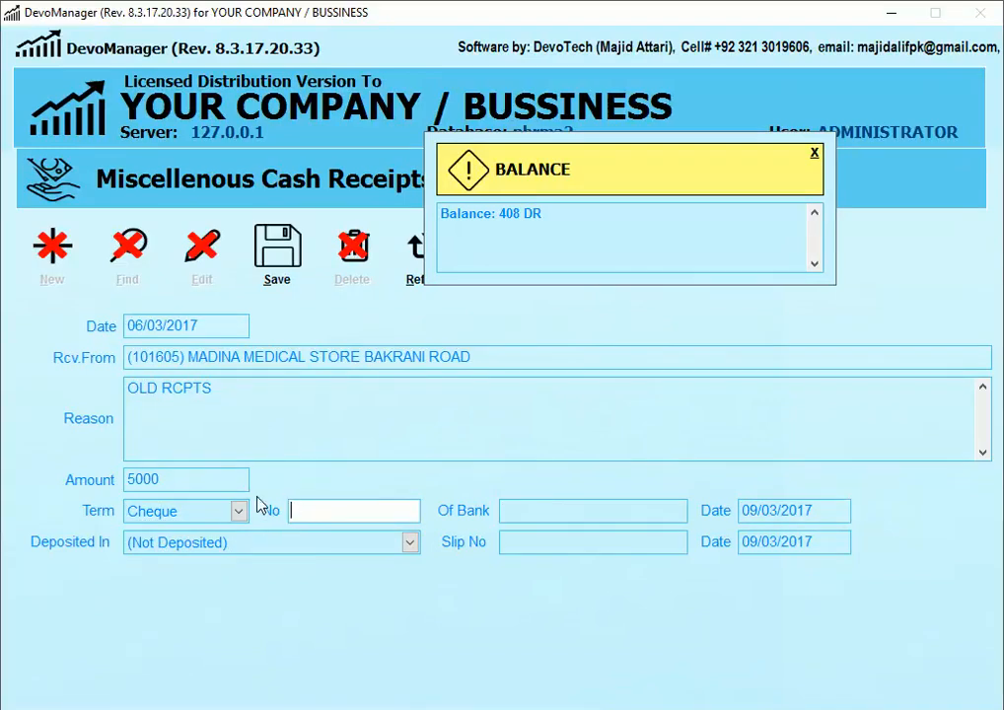
left_click(232, 514)
left_click(206, 539)
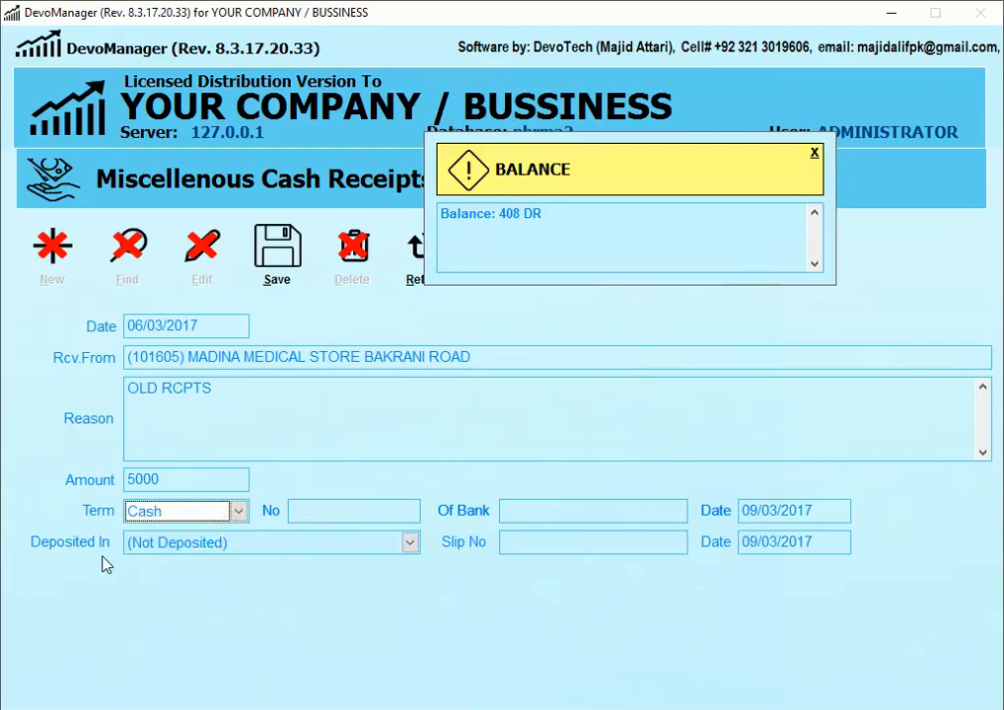
- Keep the receipt's deposit account at (Not Deposited), save the receipt and acknowledge the save
left_click(193, 548)
left_click(192, 550)
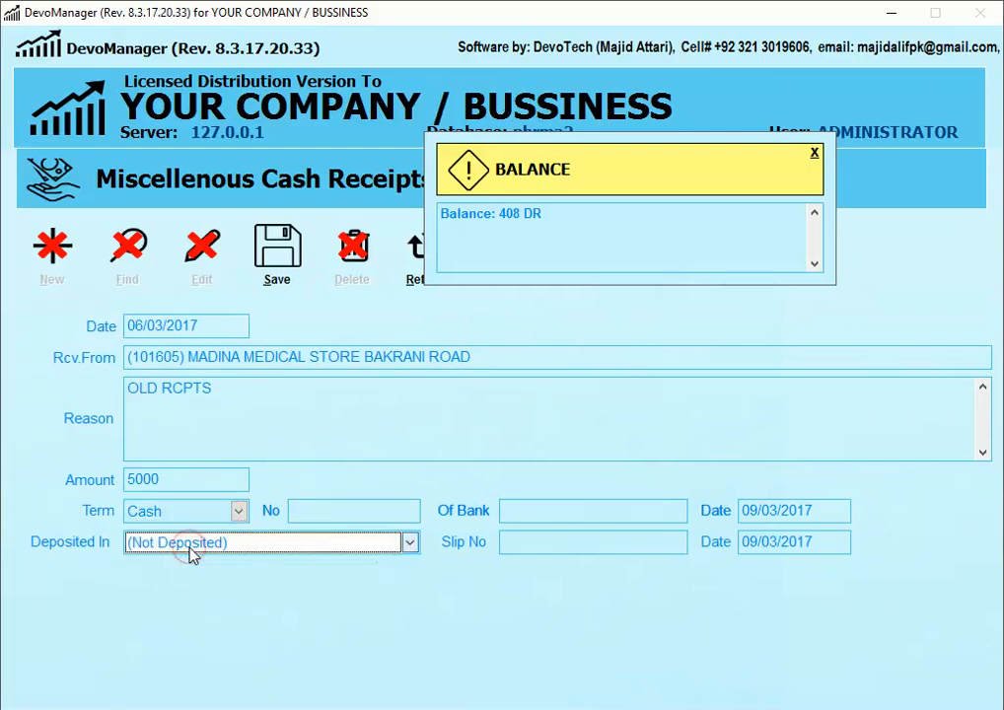
left_click(192, 552)
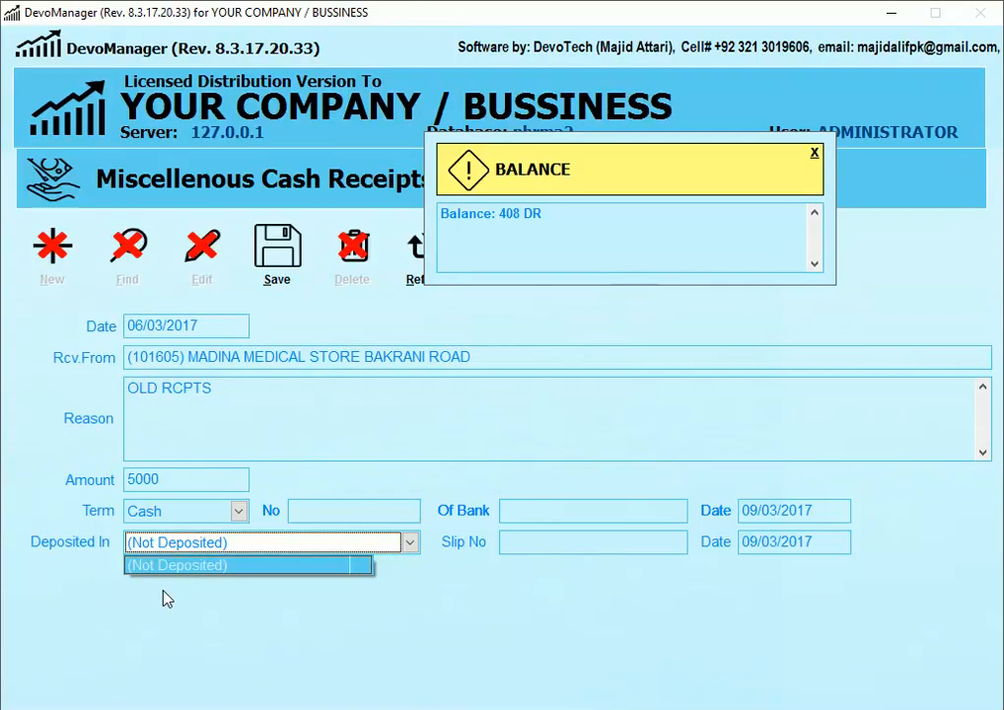
left_click(164, 596)
left_click(513, 542)
left_click(778, 544)
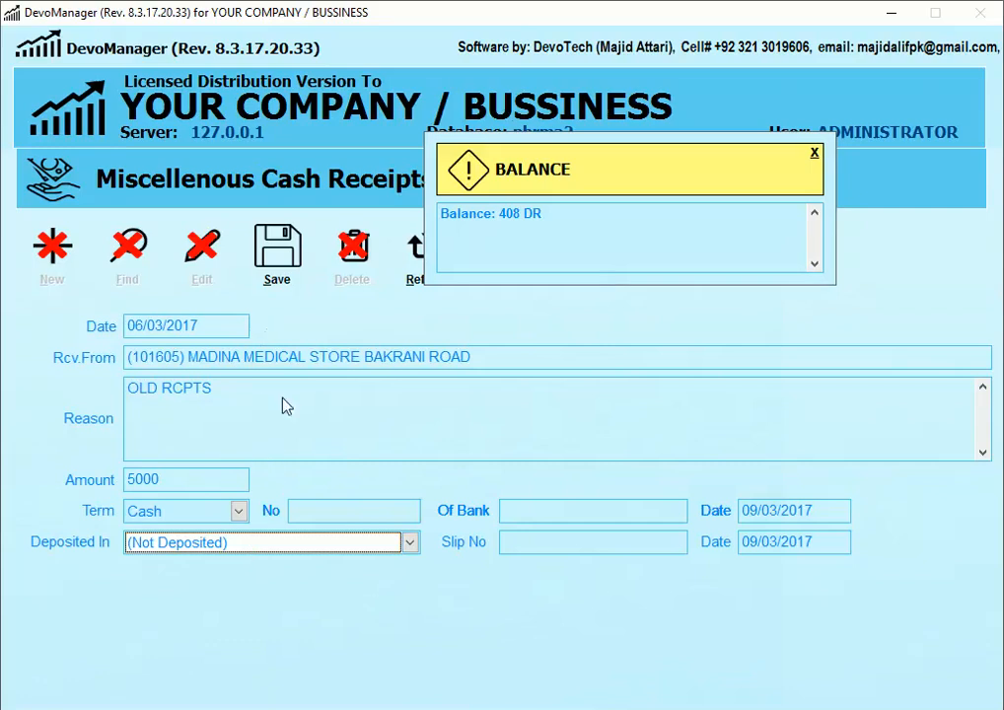
left_click(276, 267)
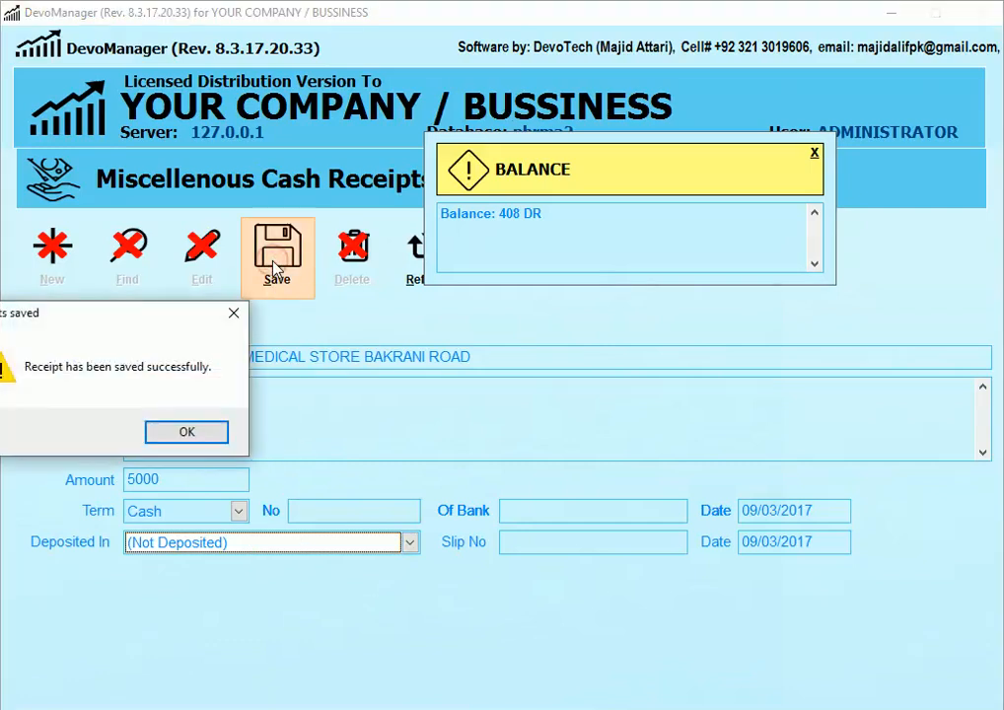
left_click(193, 432)
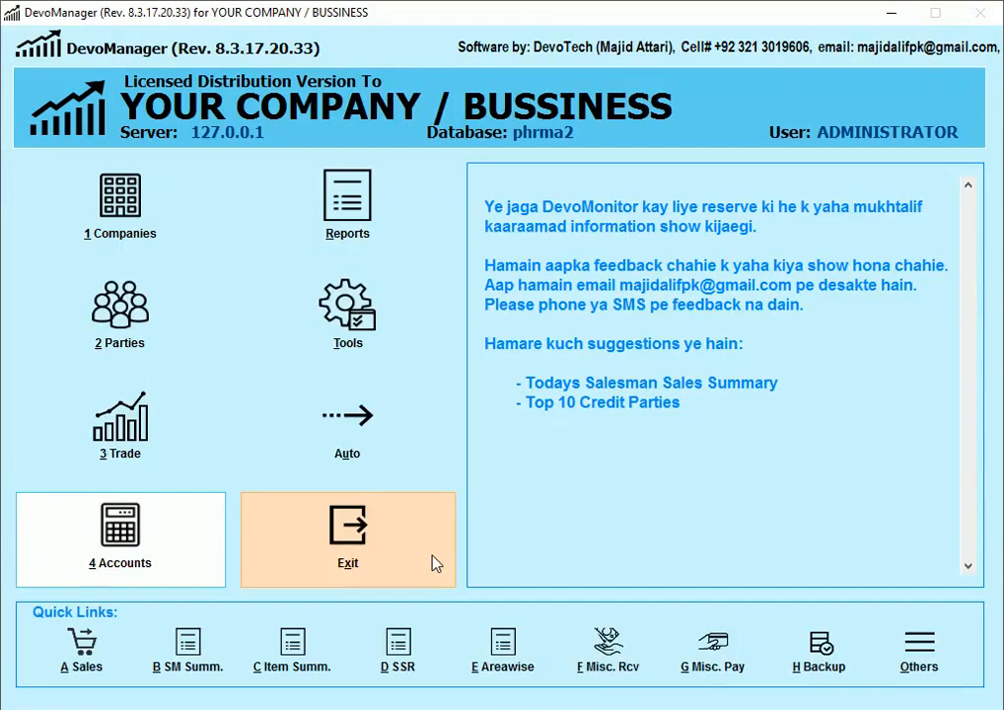
- Open the party Account Ledger report and add MADINA MEDICAL STORE BAKRANI ROAD as the party
right_click(435, 562)
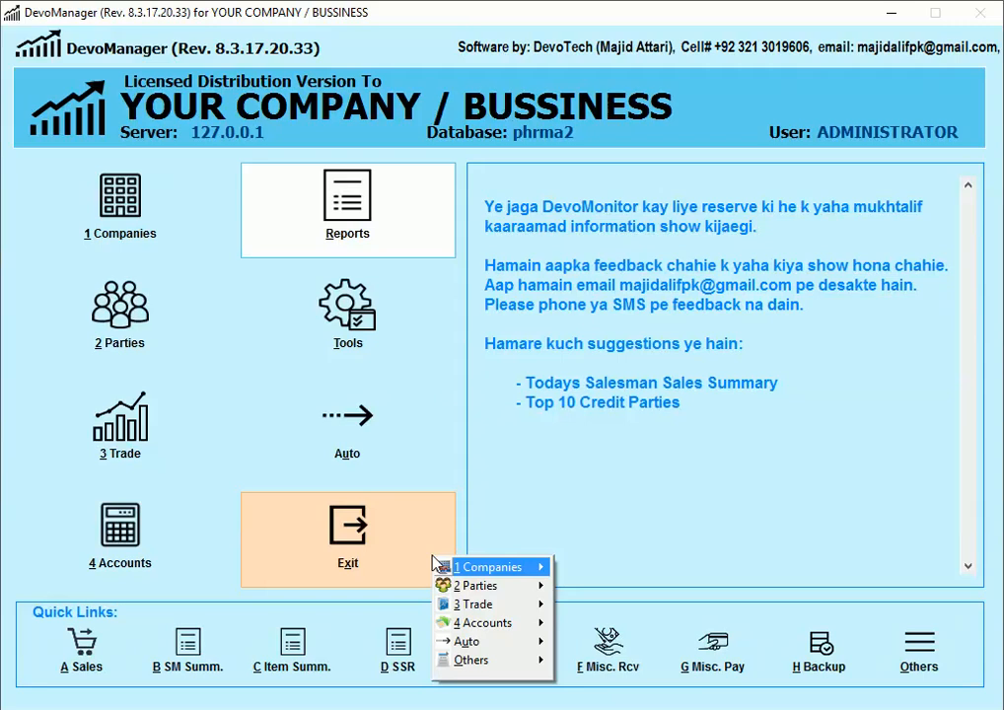
key("Down")
key("Right")
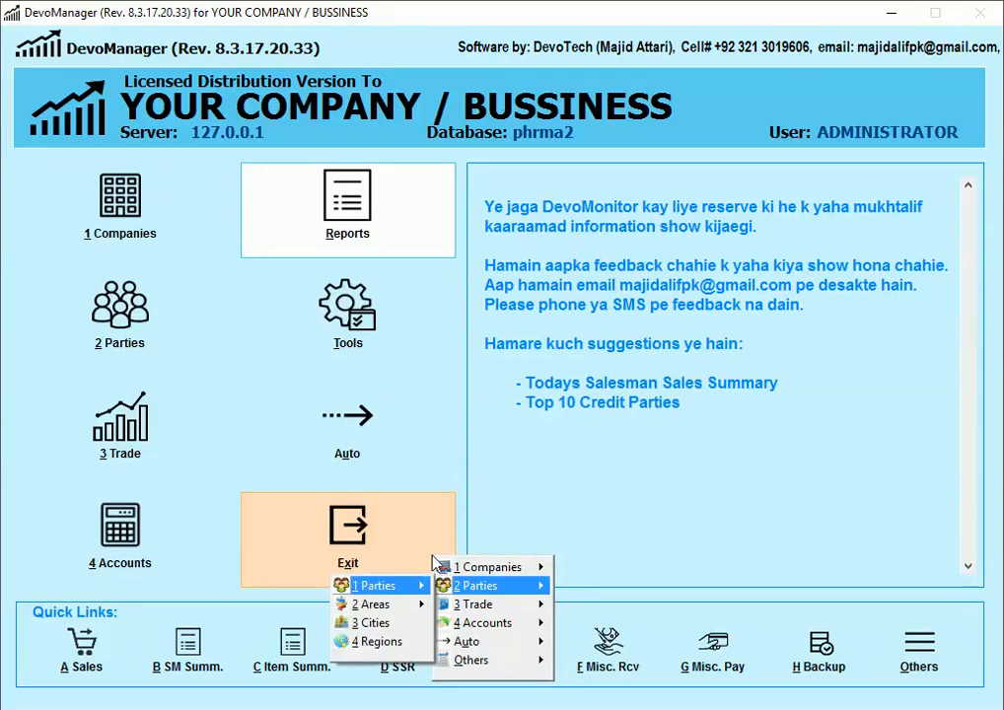
key("Right")
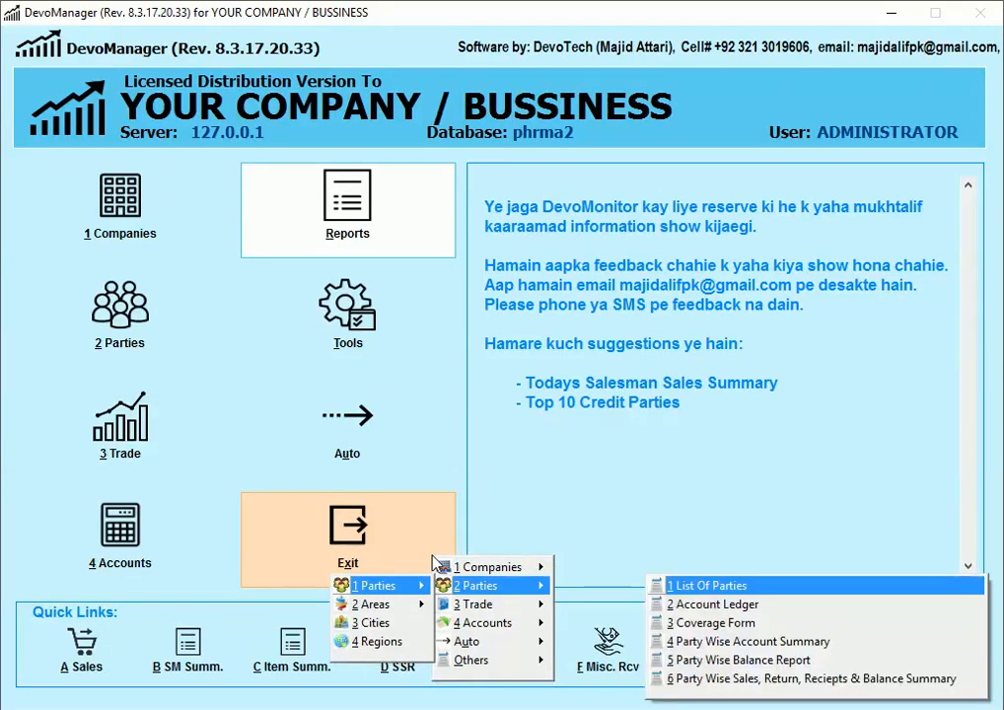
key("Down")
key("Return")
type("MADINA")
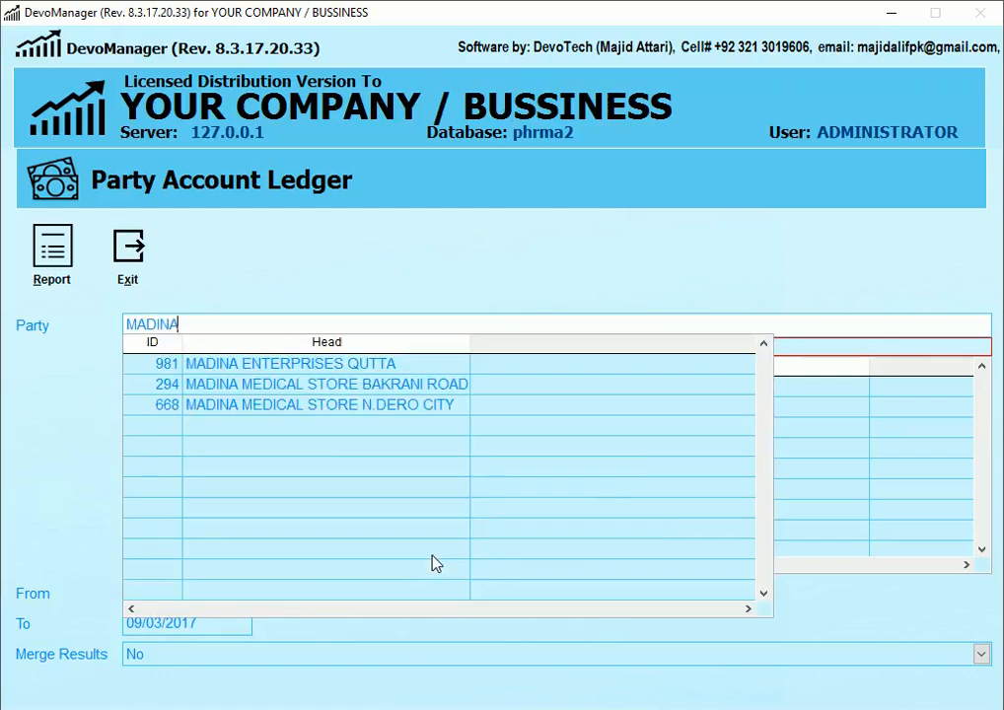
key("Down")
key("Down")
key("Return")
- Set both ledger dates to 06/03/2017, check the cash receipt in the ledger report and exit the form
key("Return")
key("Return")
type("06")
key("Return")
type("06")
key("Return")
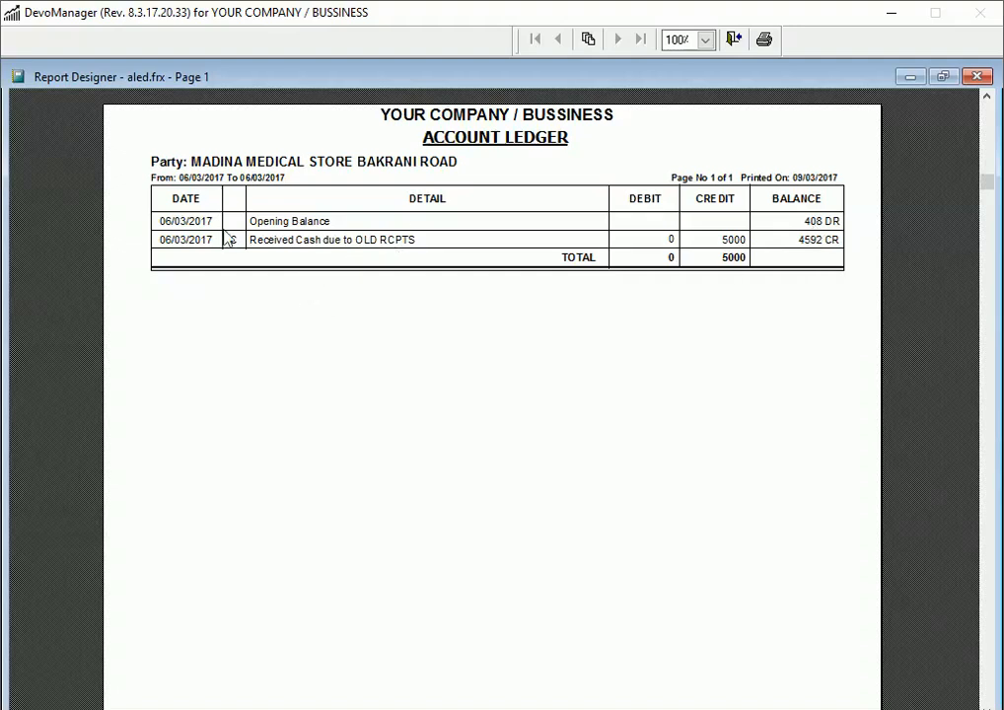
key("Escape")
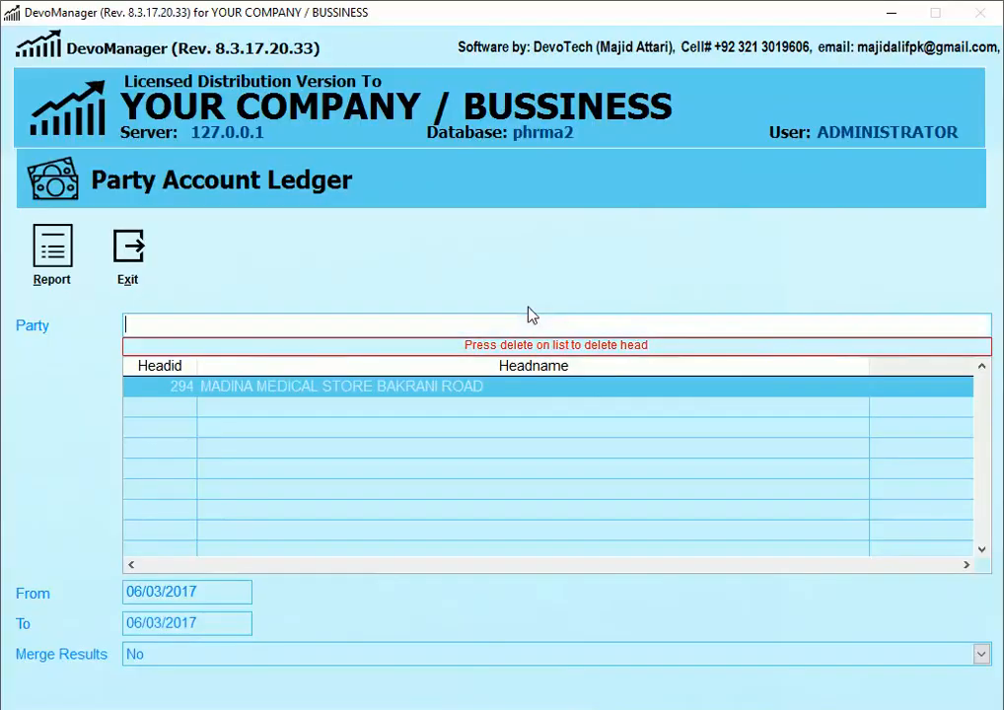
key("Escape")
- Open the Cashbook report from the cash reports of the accounts section
right_click(530, 313)
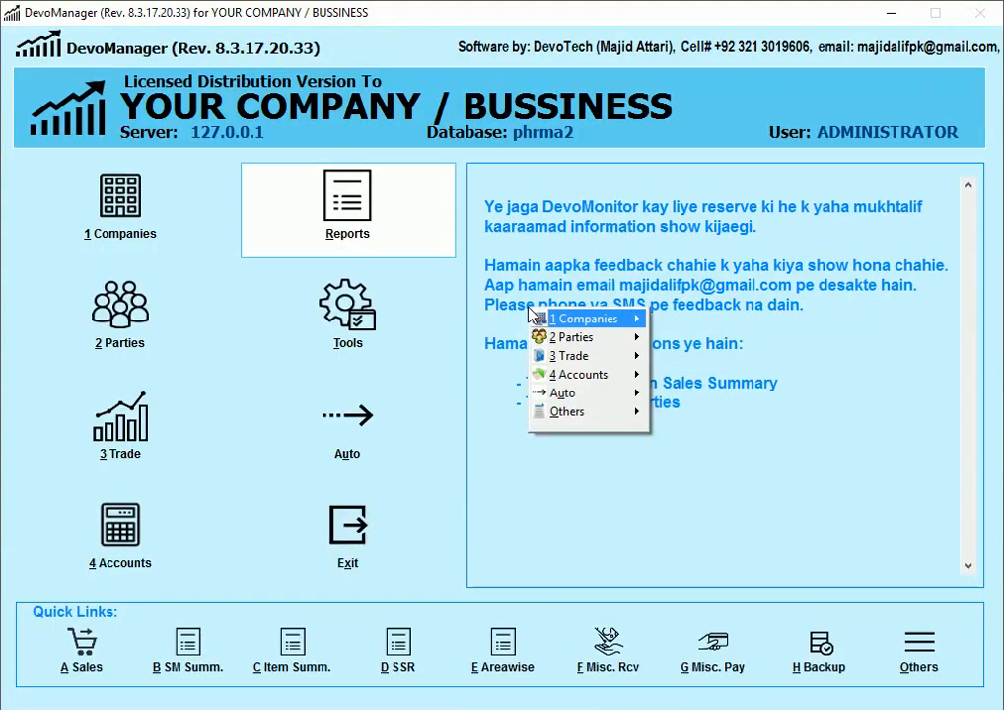
key("Down")
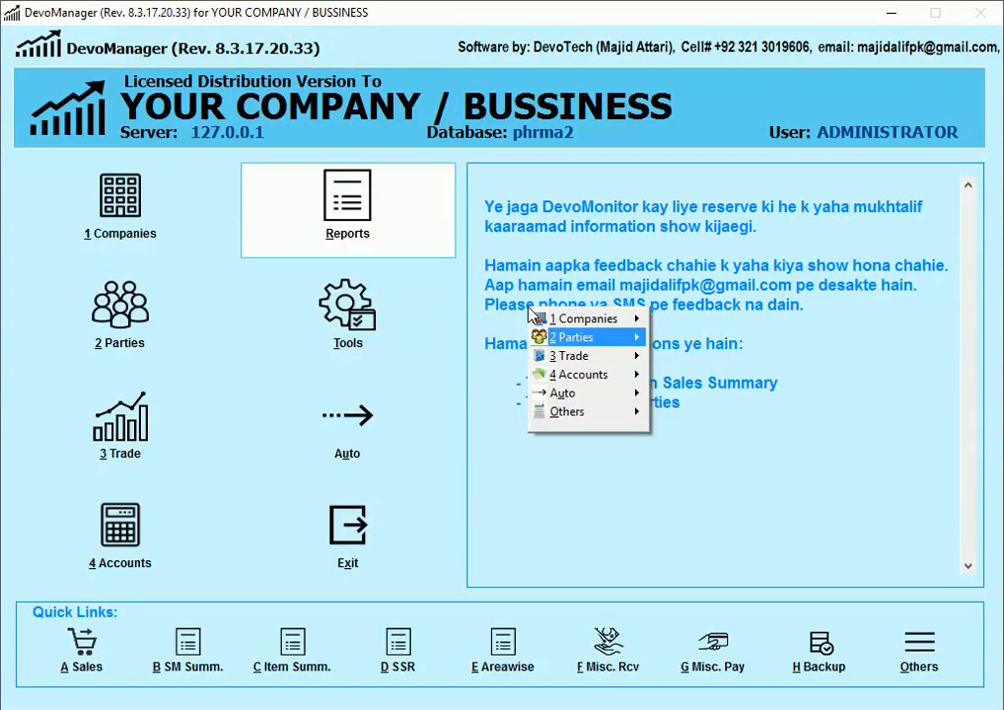
key("Down")
key("Down")
key("Right")
key("Down")
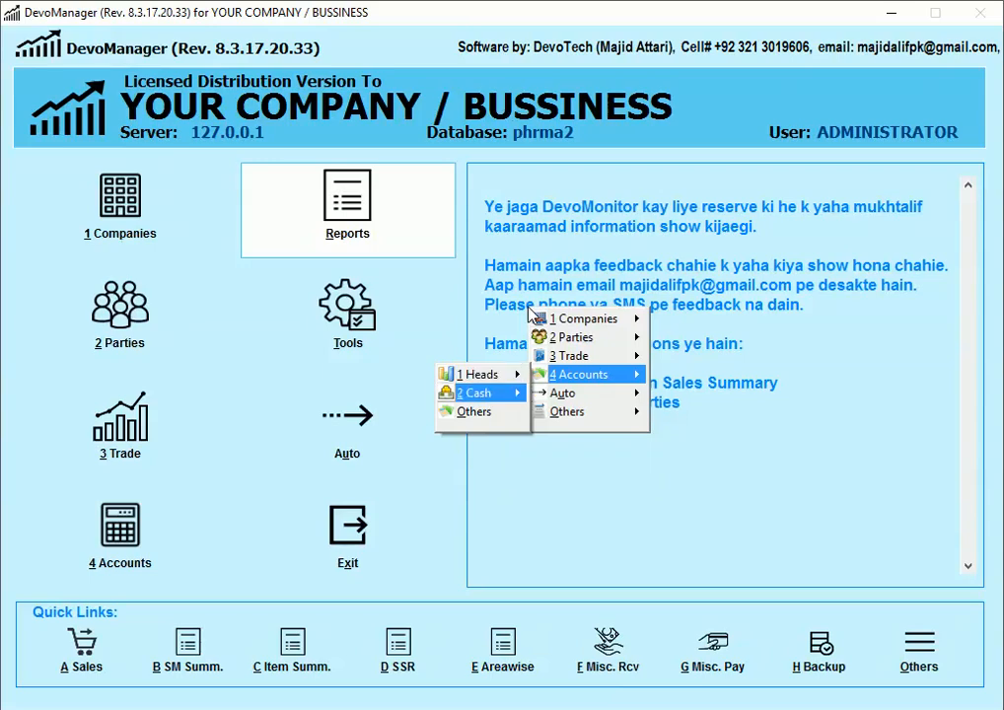
key("Right")
key("Down")
key("Down")
key("Right")
key("Return")
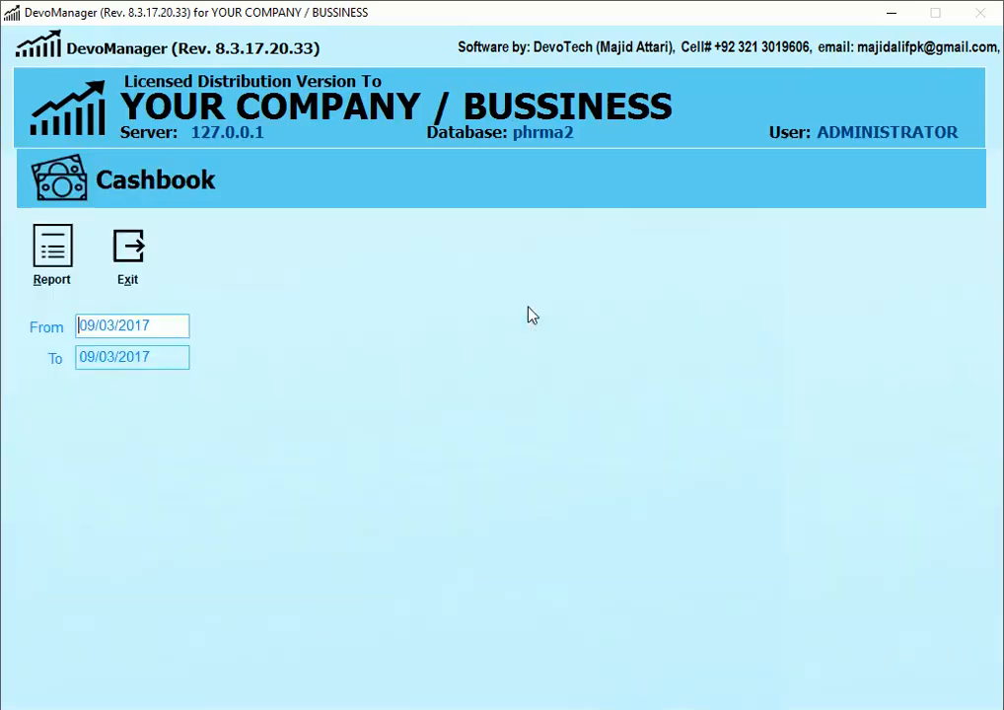
- Set both cashbook dates to 06/03/2017 and generate the report
type("06")
key("Return")
type("06")
key("alt+r")
key("Escape")
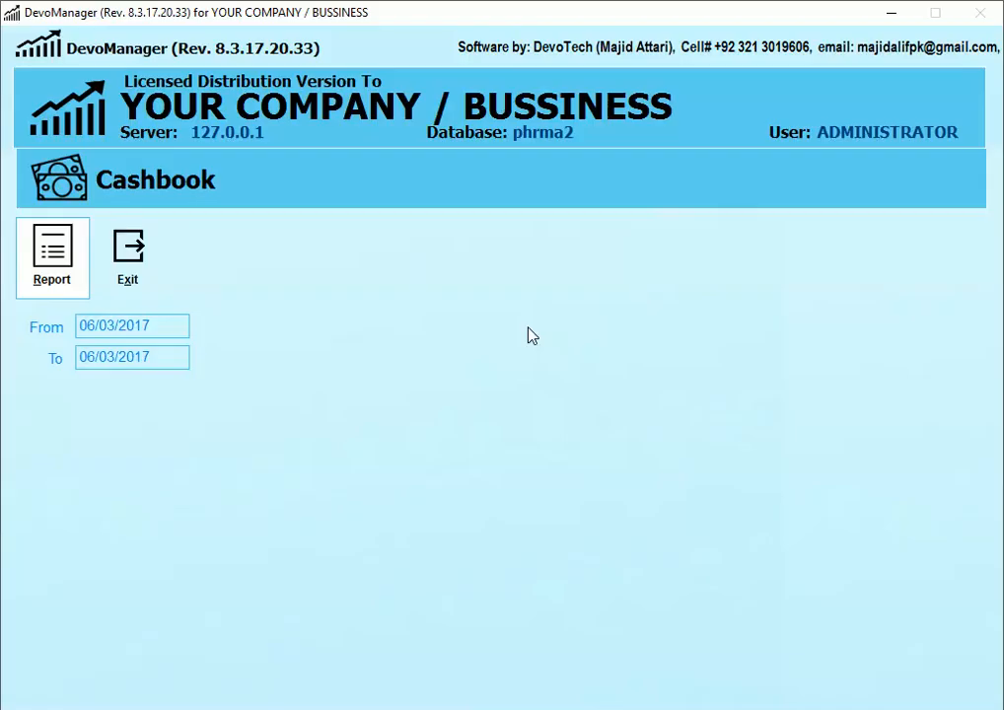
key("alt+r")
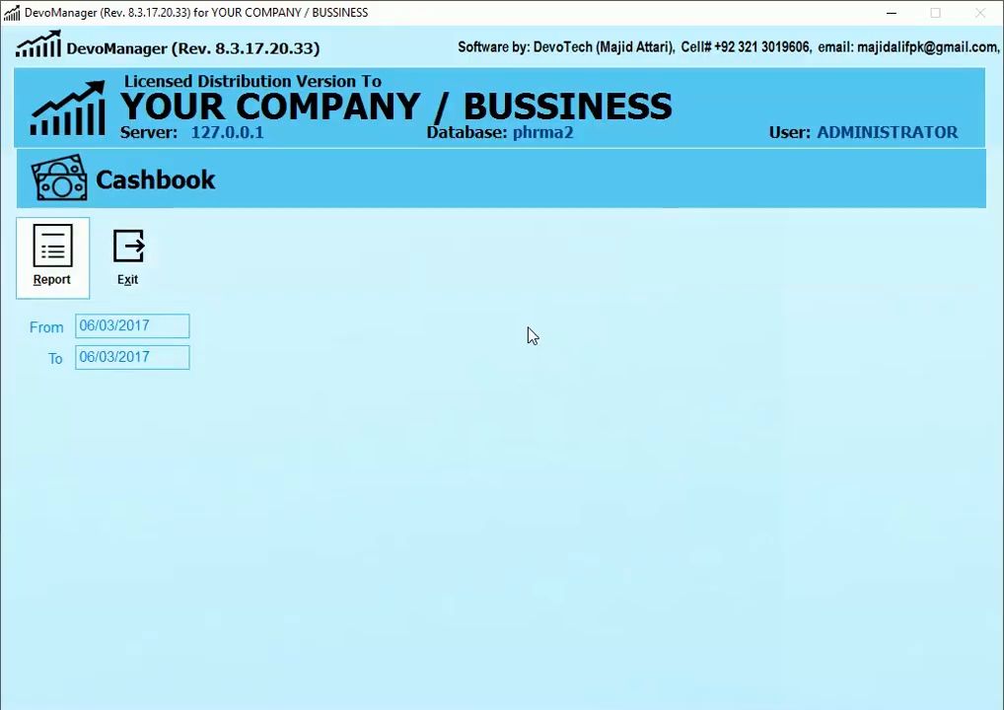
- Examine the receipts and balances across the whole cashbook report, and exit the report and its form
scroll(531, 338, "down", 2)
scroll(531, 338, "down", 6)
scroll(529, 338, "up", 9)
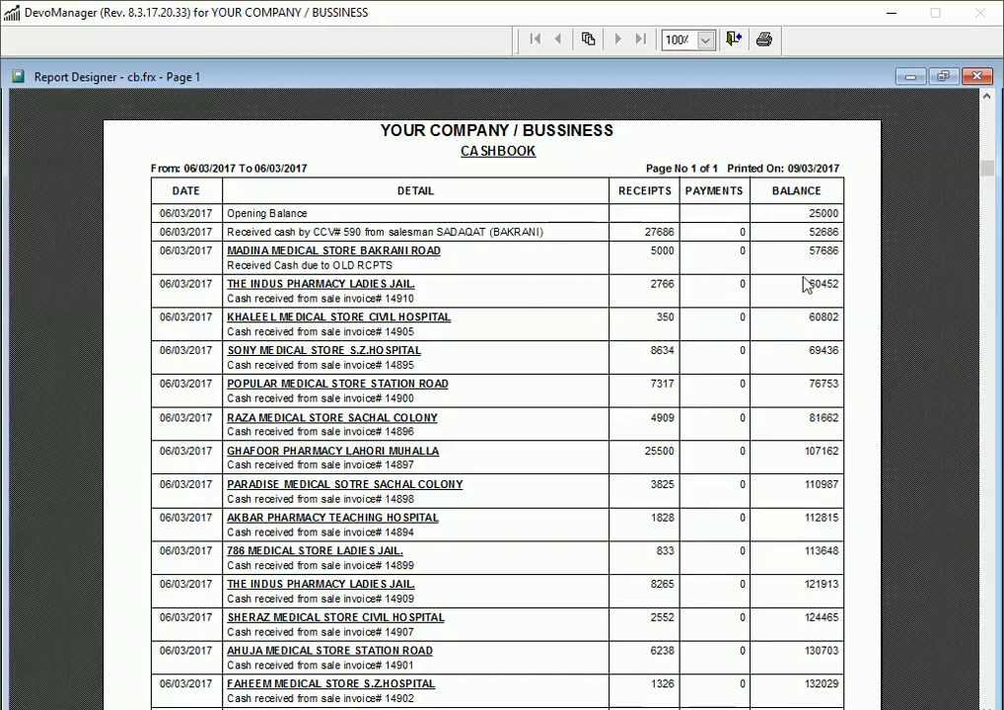
scroll(455, 324, "down", 10)
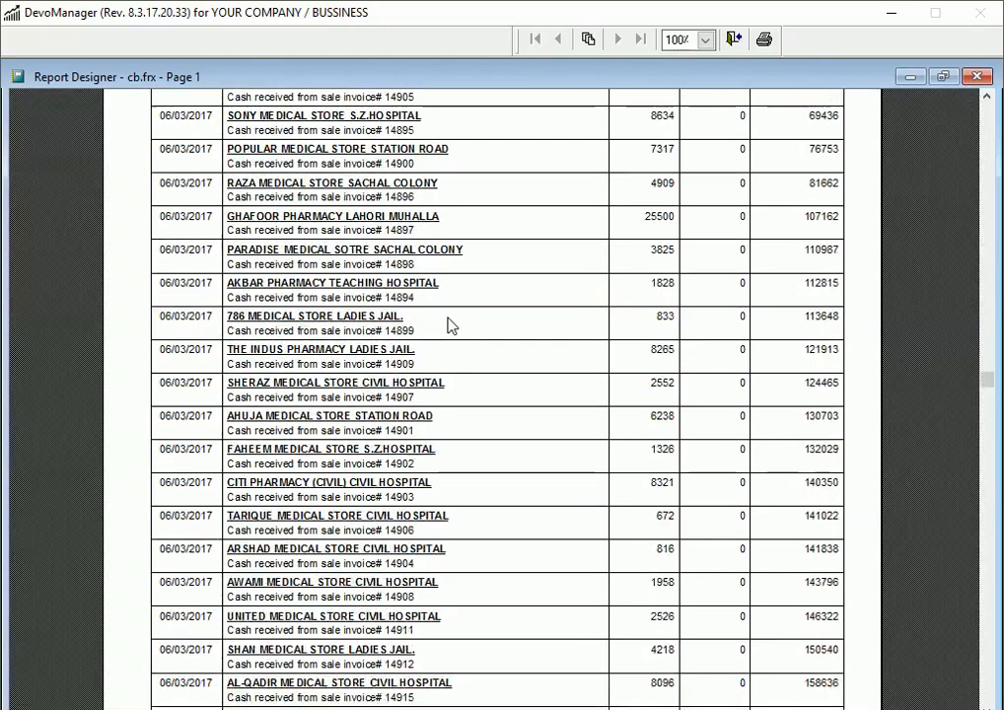
scroll(321, 339, "up", 10)
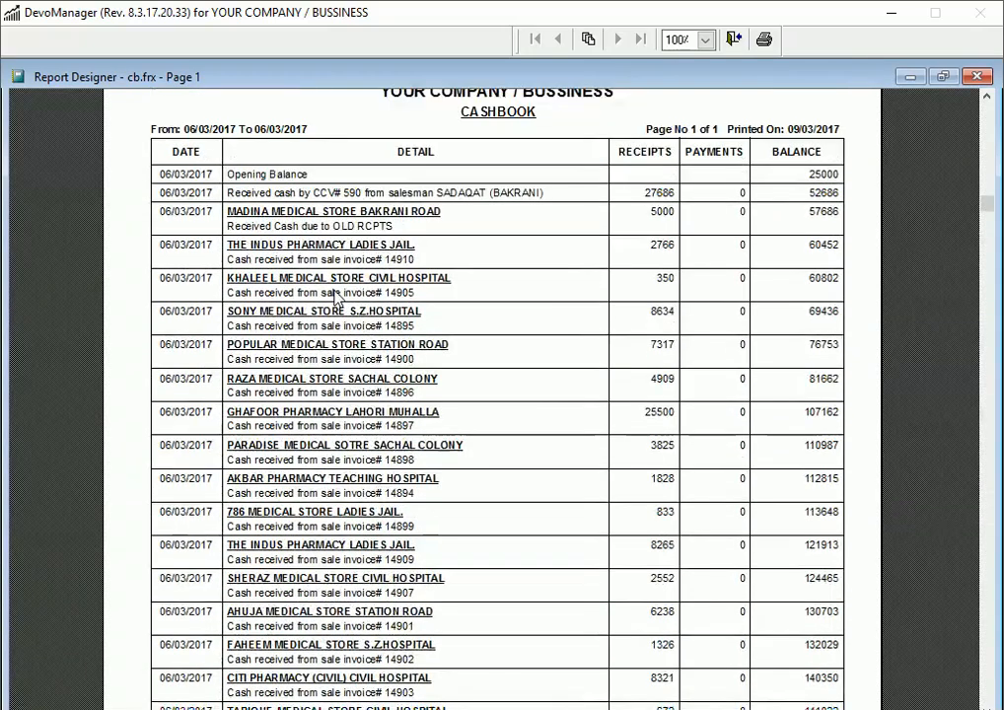
scroll(335, 296, "down", 8)
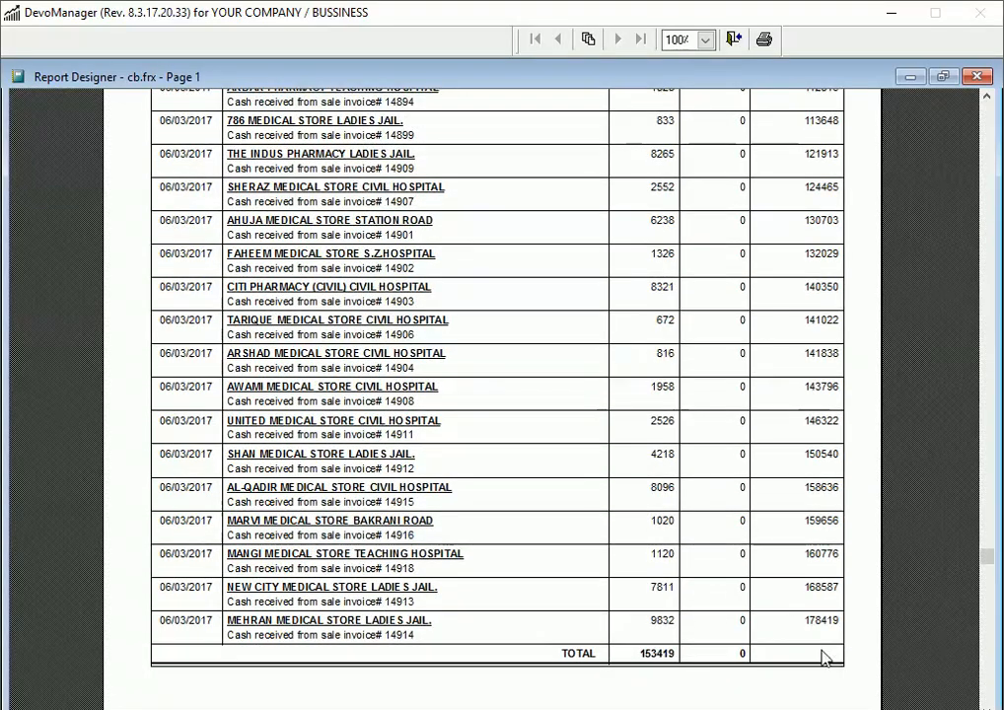
scroll(560, 491, "up", 6)
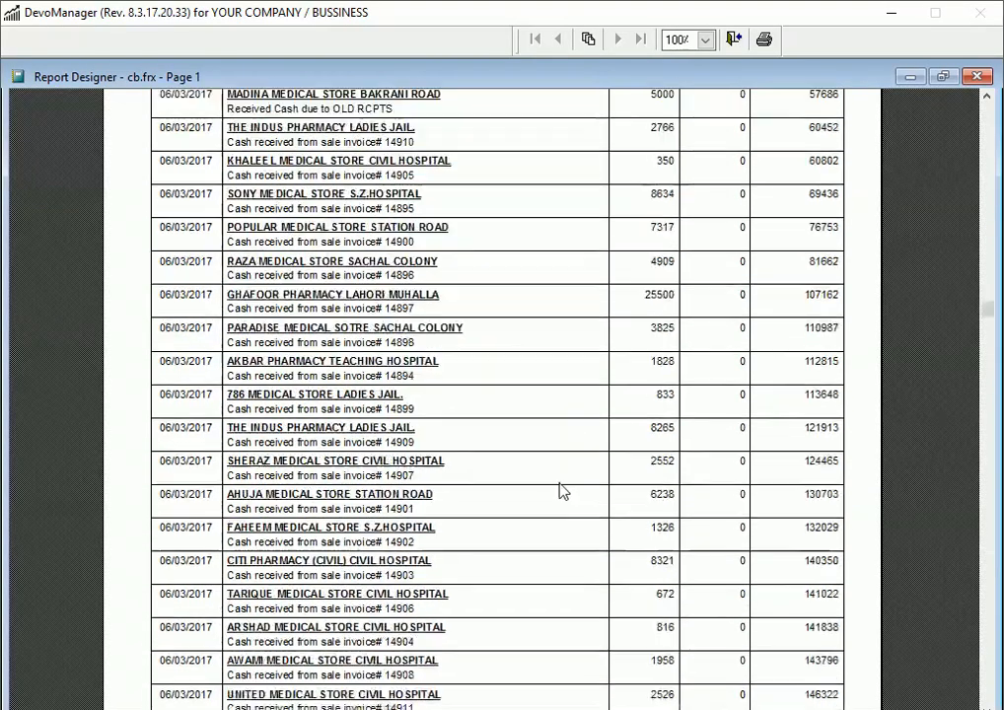
scroll(560, 492, "down", 3)
scroll(560, 492, "down", 3)
scroll(560, 489, "up", 3)
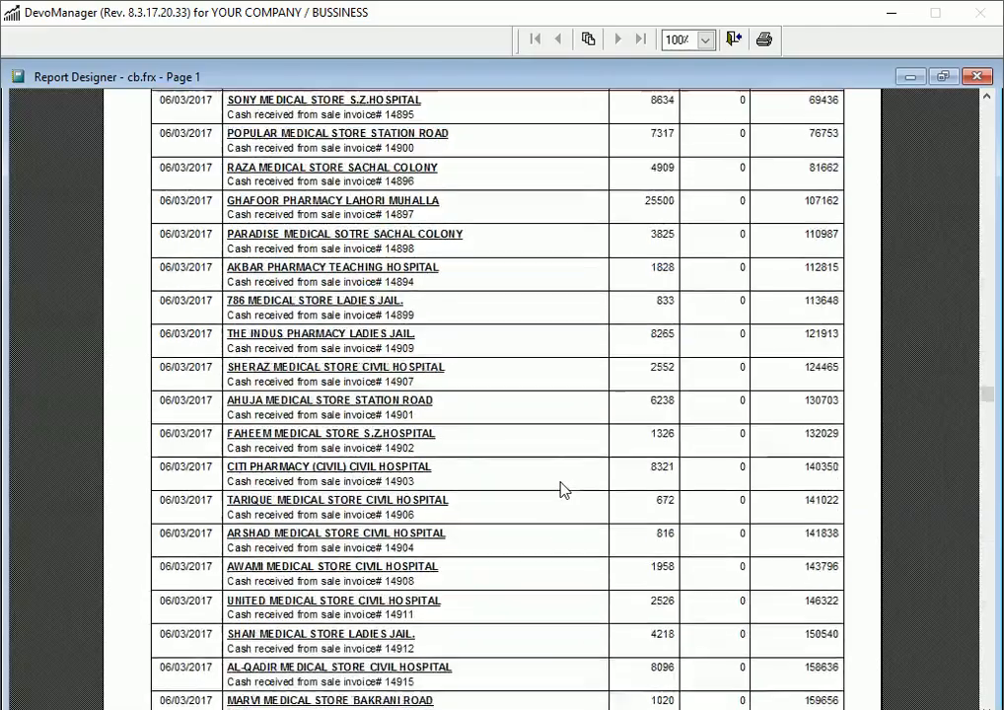
scroll(561, 491, "up", 3)
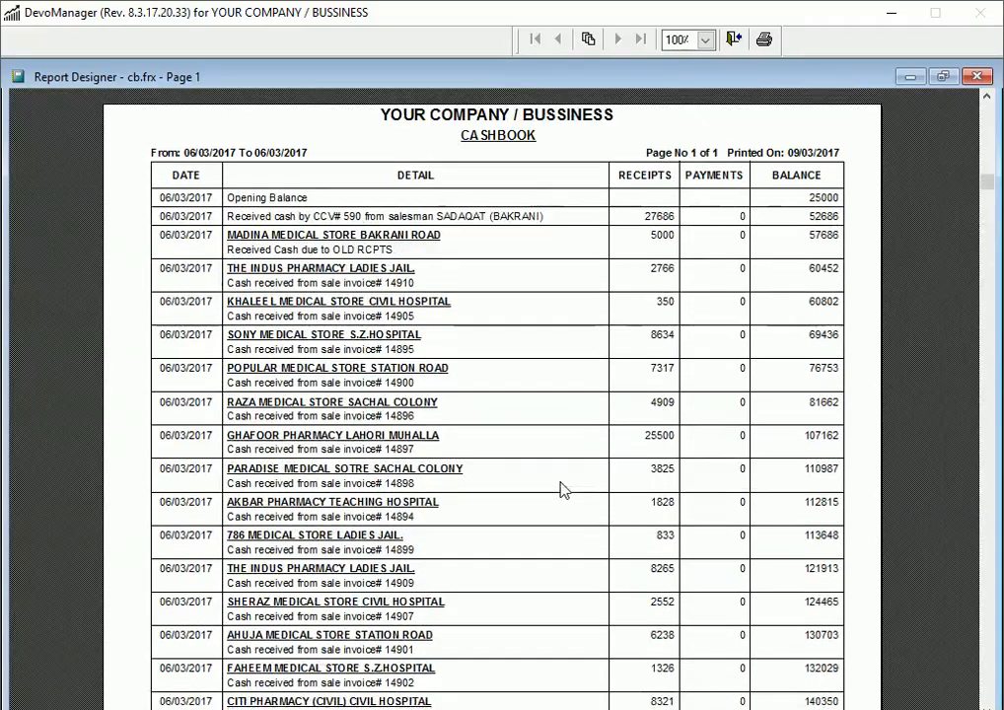
key("Escape")
left_click(158, 293)
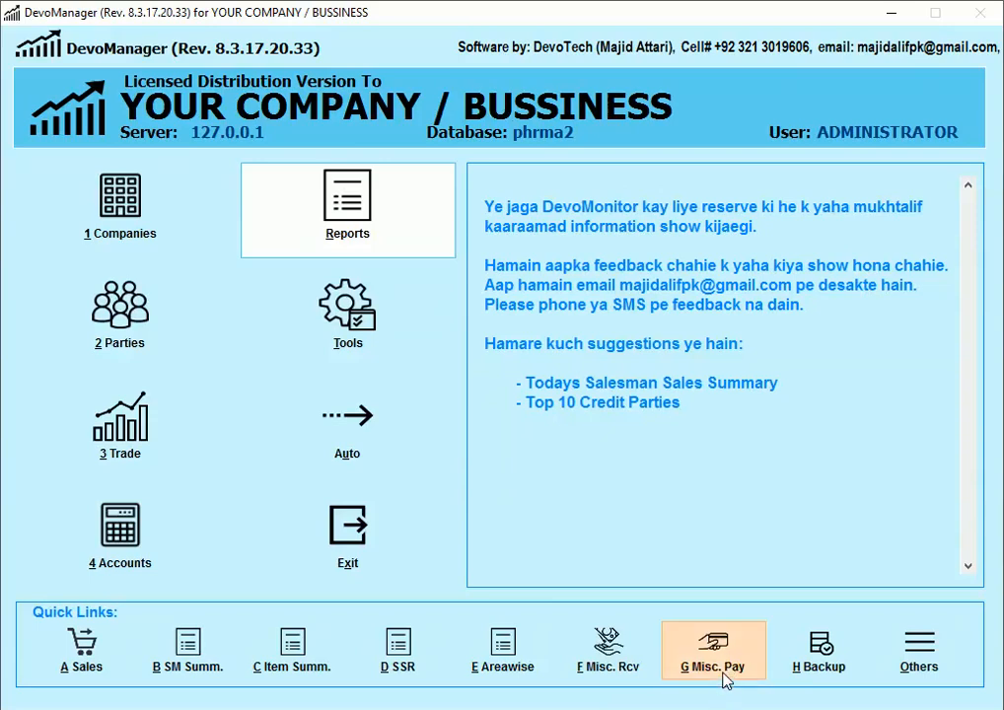
left_click(123, 525)
mouse_move(187, 560)
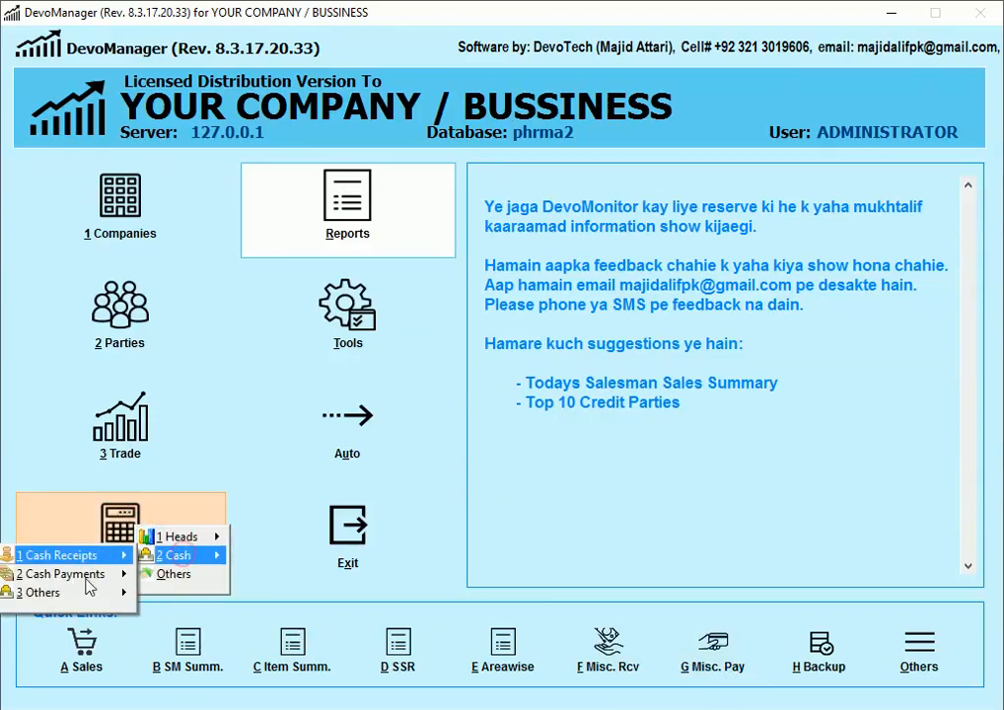
mouse_move(92, 576)
left_click(444, 575)
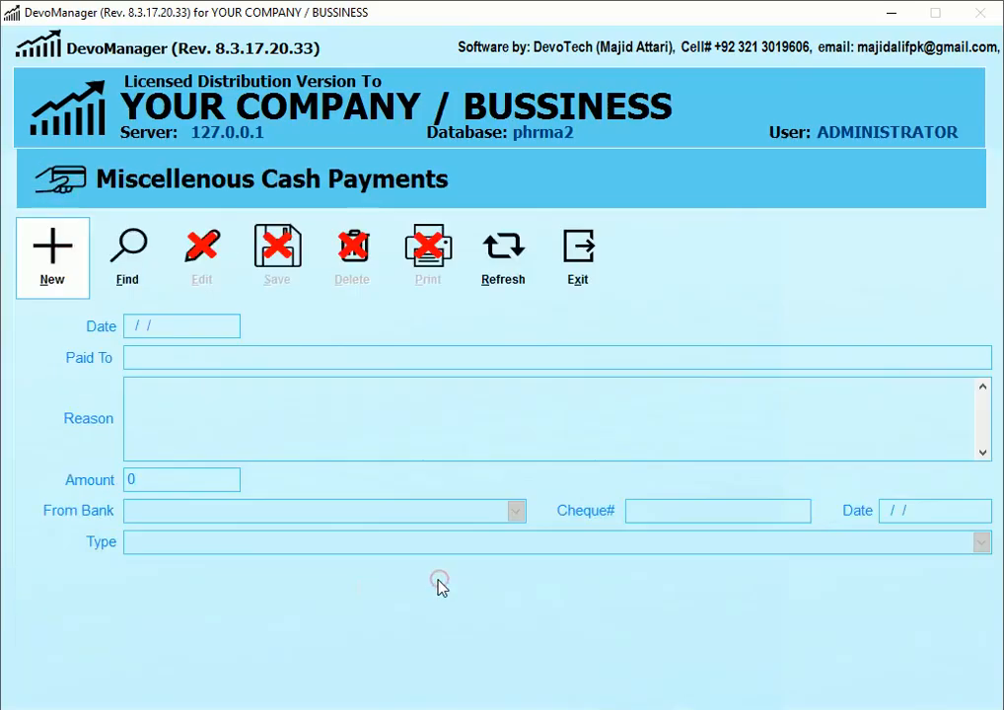
left_click(572, 251)
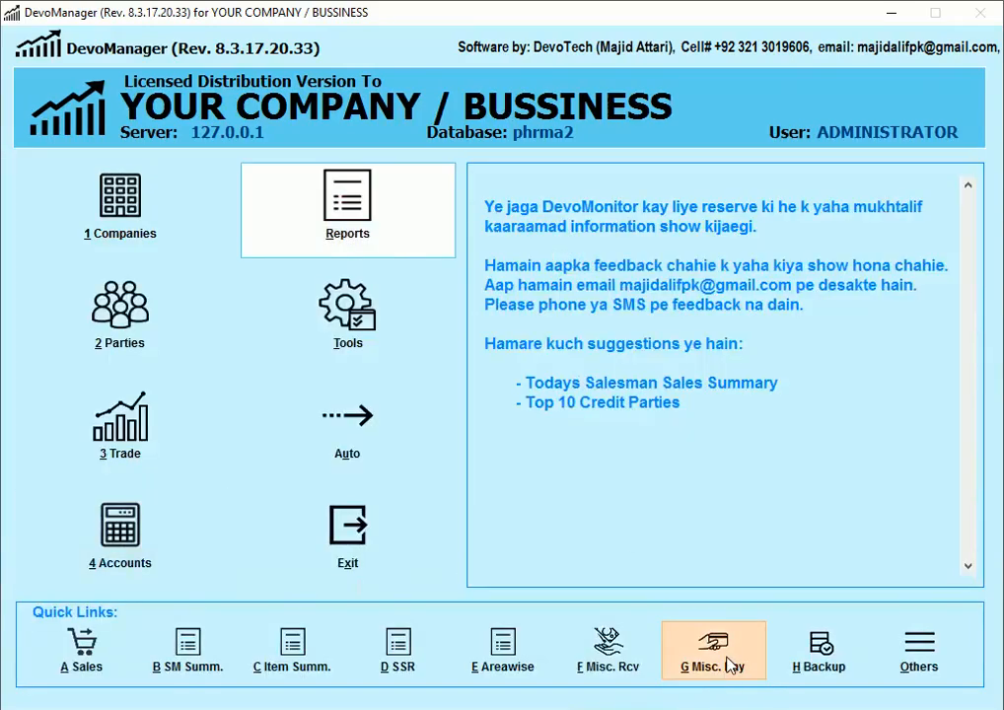
- Start a new miscellaneous cash payment dated 06/03/2017, paid to MADINA MEDICAL STORE BAKRANI ROAD
left_click(726, 656)
left_click(52, 252)
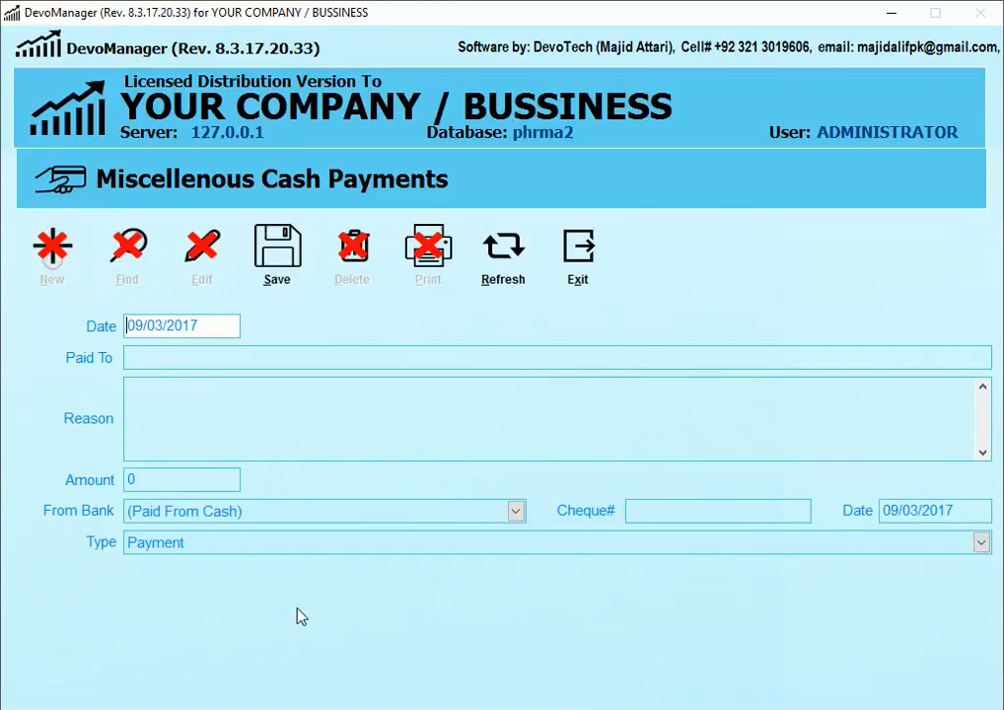
key("Return")
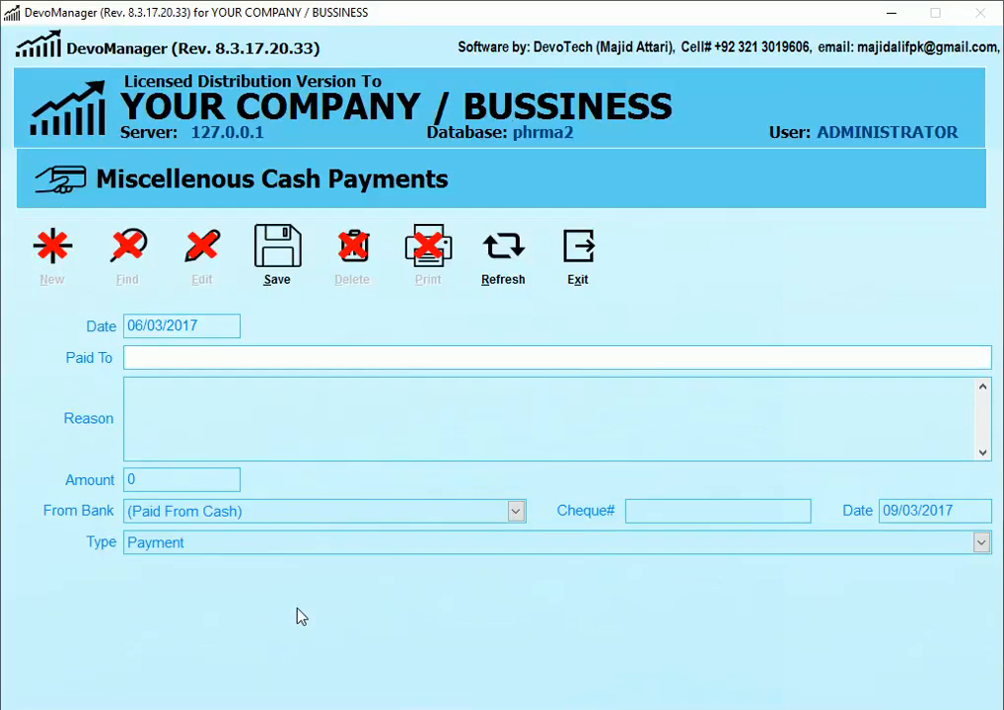
type("MADINA")
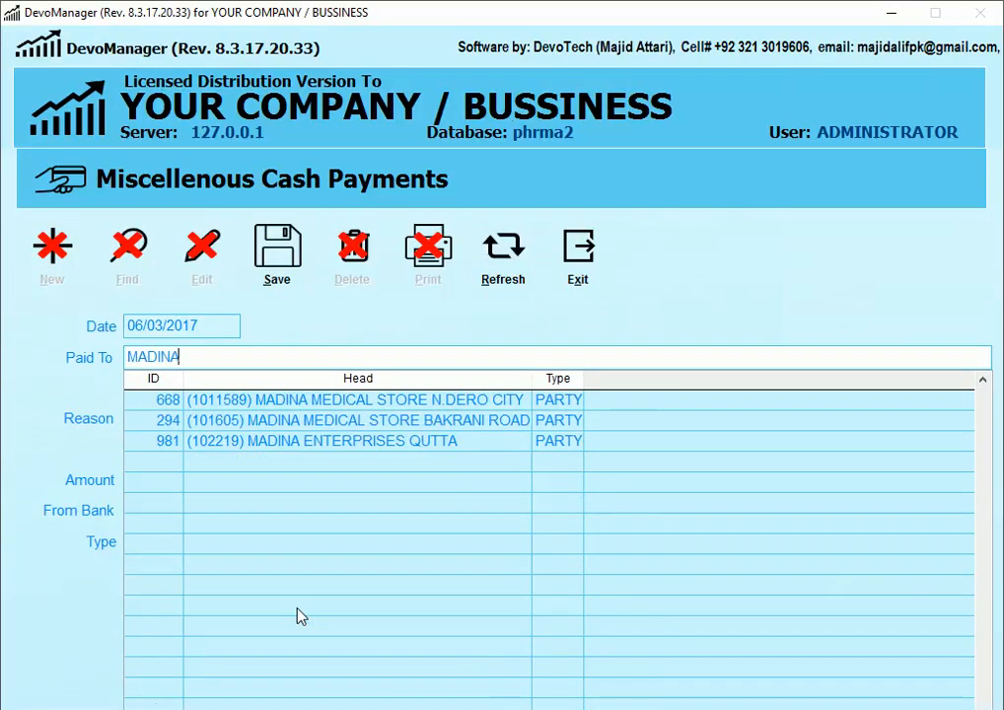
key("Down")
key("Down")
key("Return")
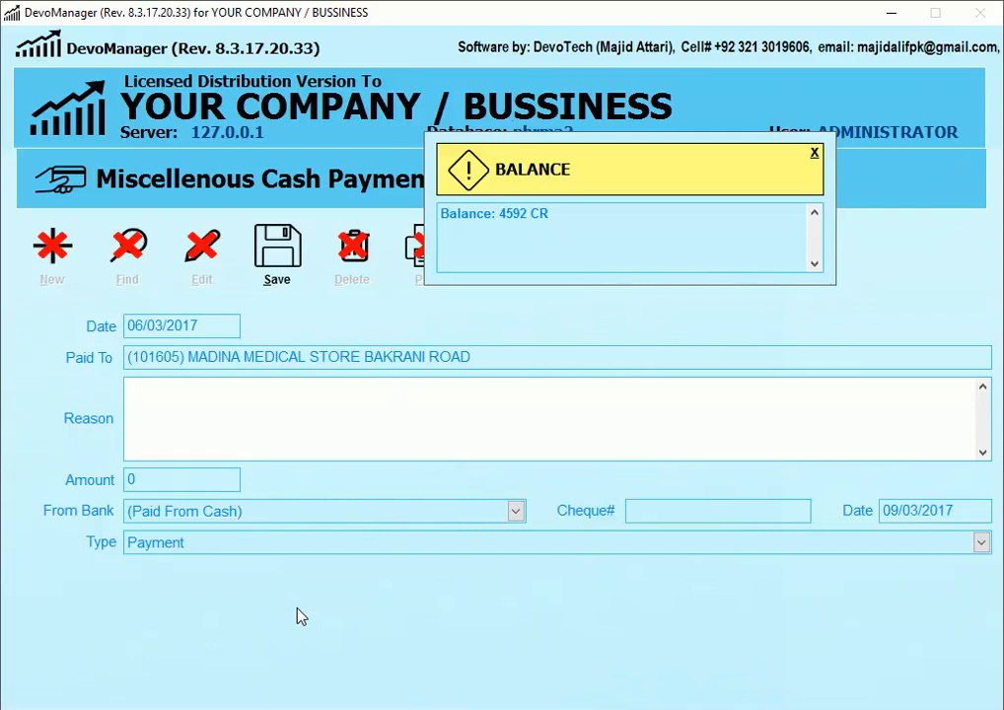
- Enter PAID ADJ as the payment's reason and set its amount to 1000
type("PAID AD.")
key("Tab")
type("1000")
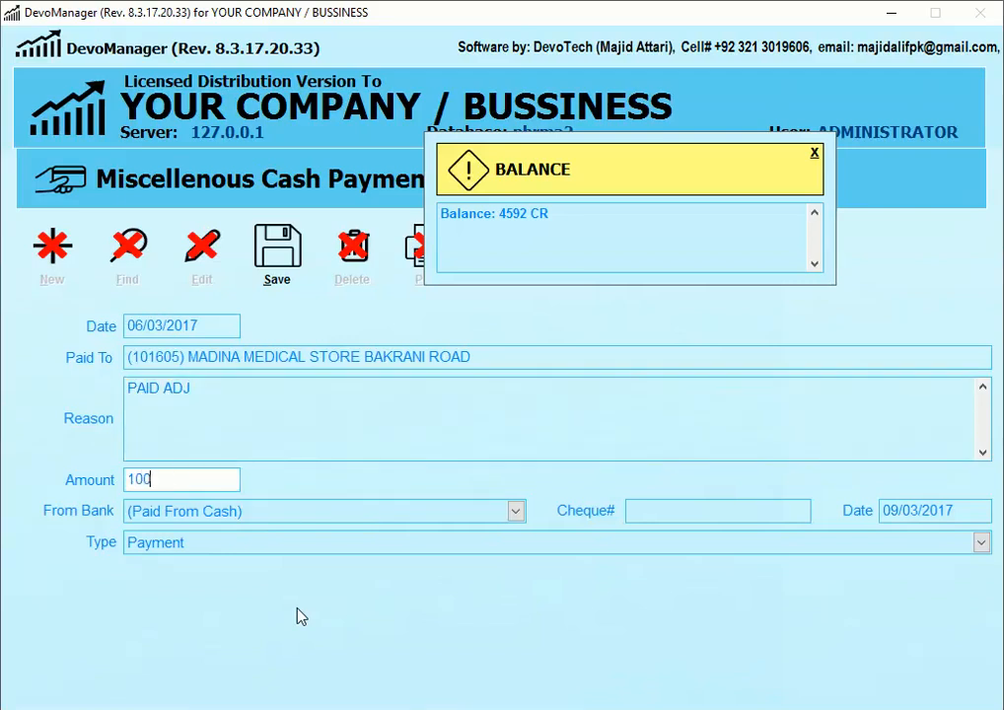
key("Tab")
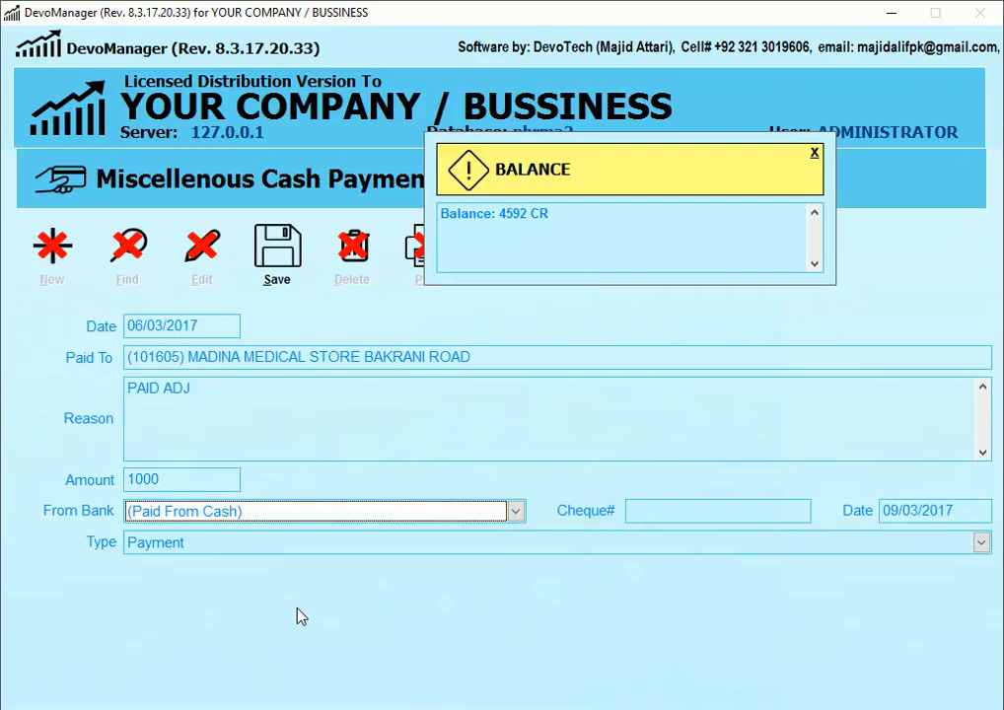
- Keep the payment's bank source at (Paid From Cash) and its type at Payment
left_click(496, 520)
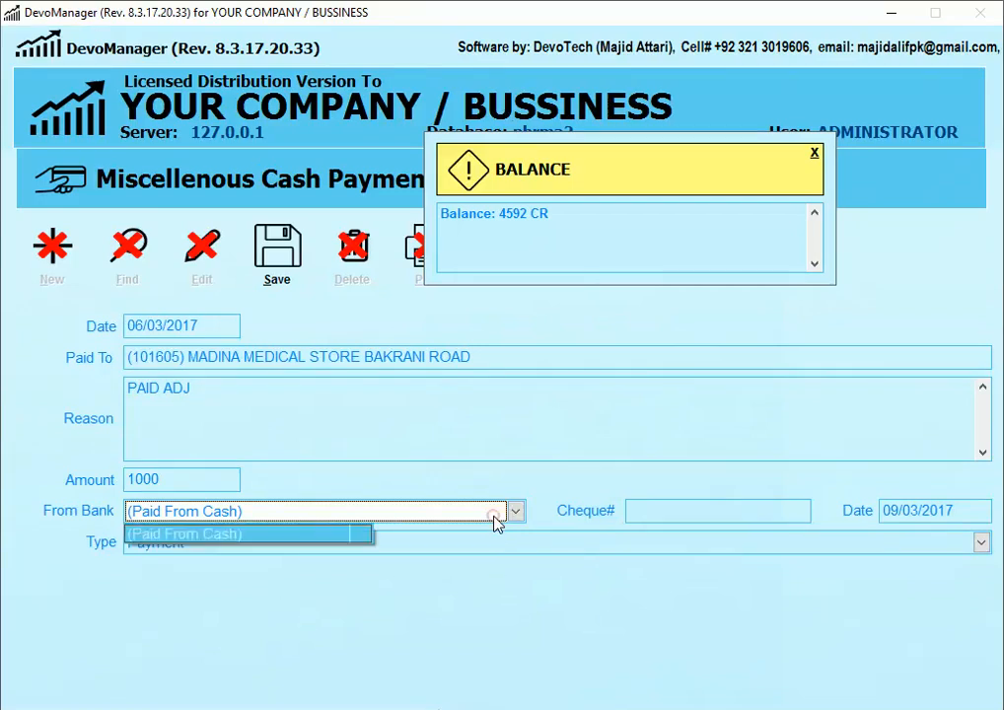
left_click(240, 545)
left_click(236, 513)
left_click(237, 513)
left_click(657, 508)
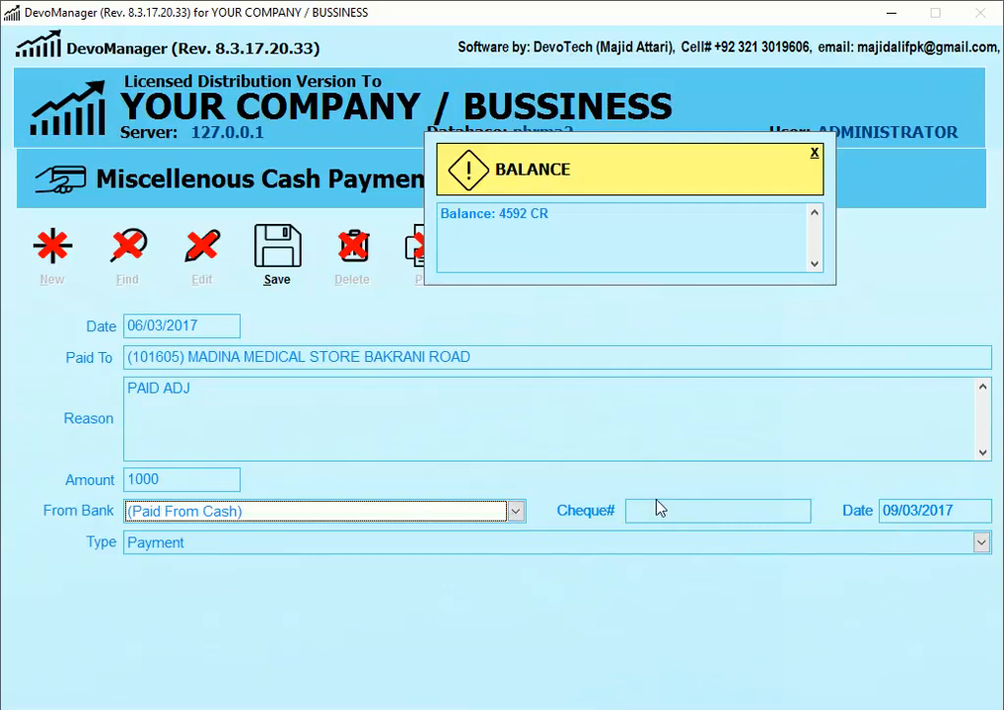
left_click(170, 541)
left_click(172, 564)
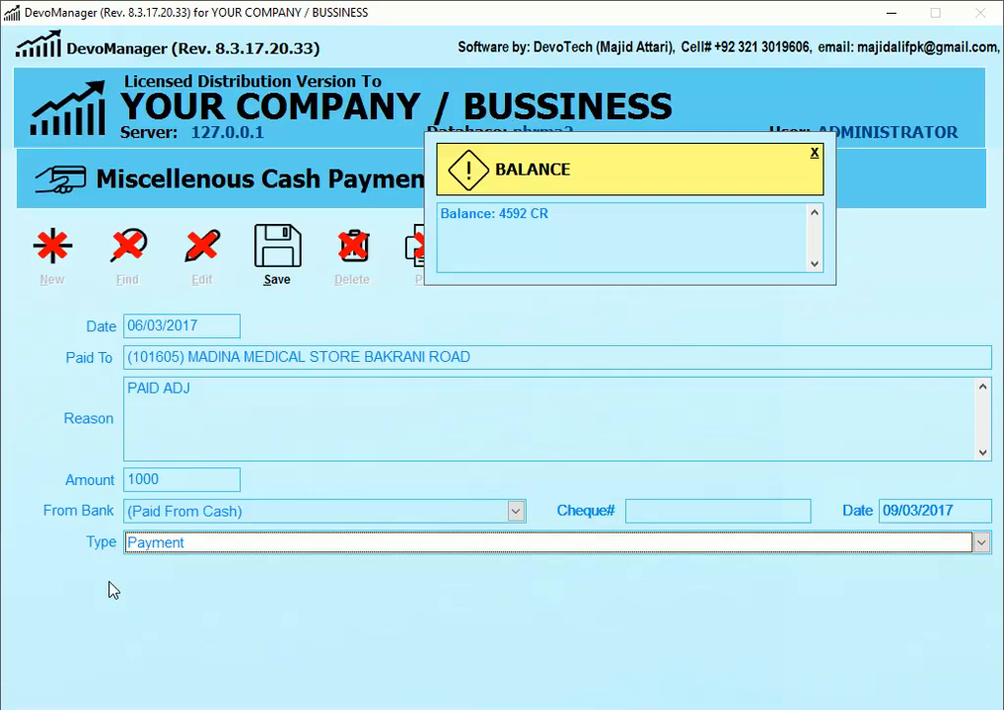
- Switch the payment's type to Sales Deposit and back to Payment
left_click(180, 548)
left_click(193, 585)
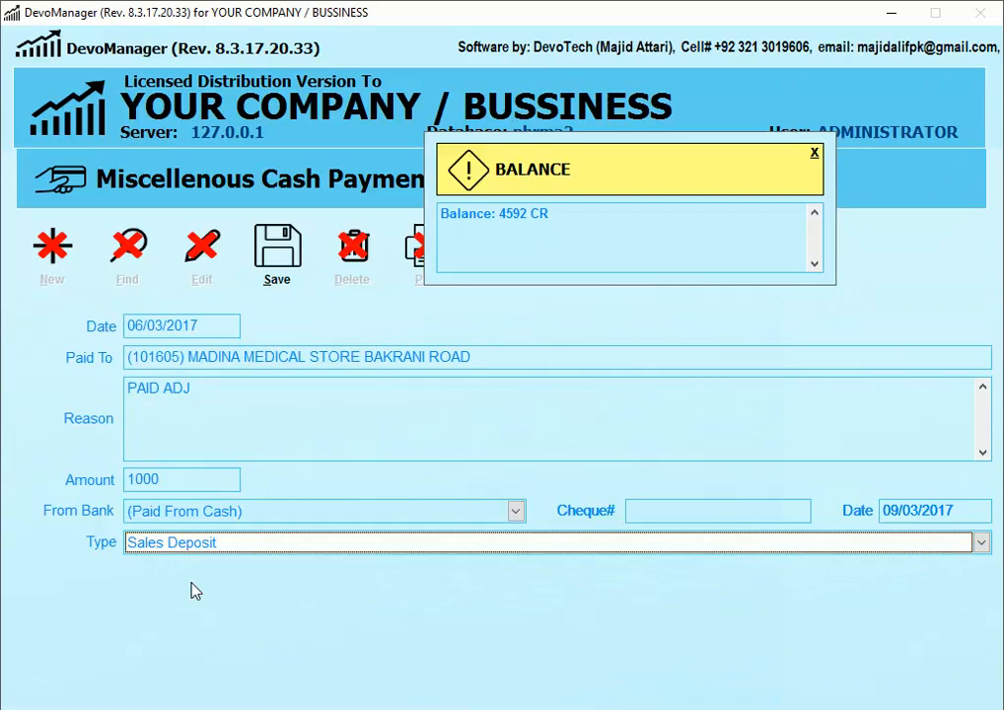
left_click(195, 541)
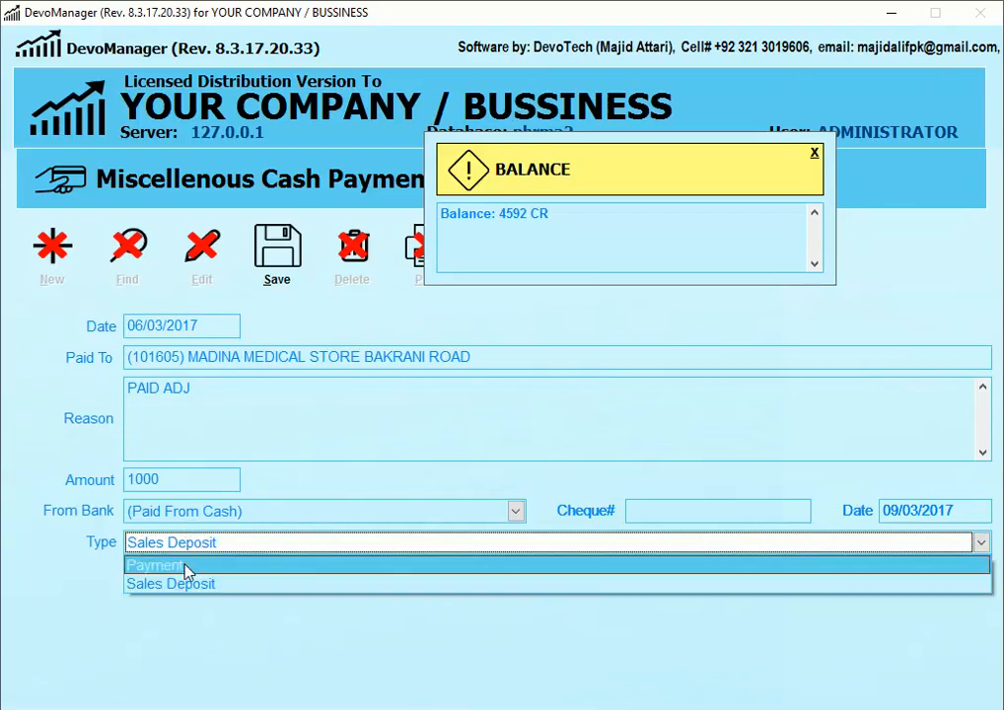
left_click(164, 572)
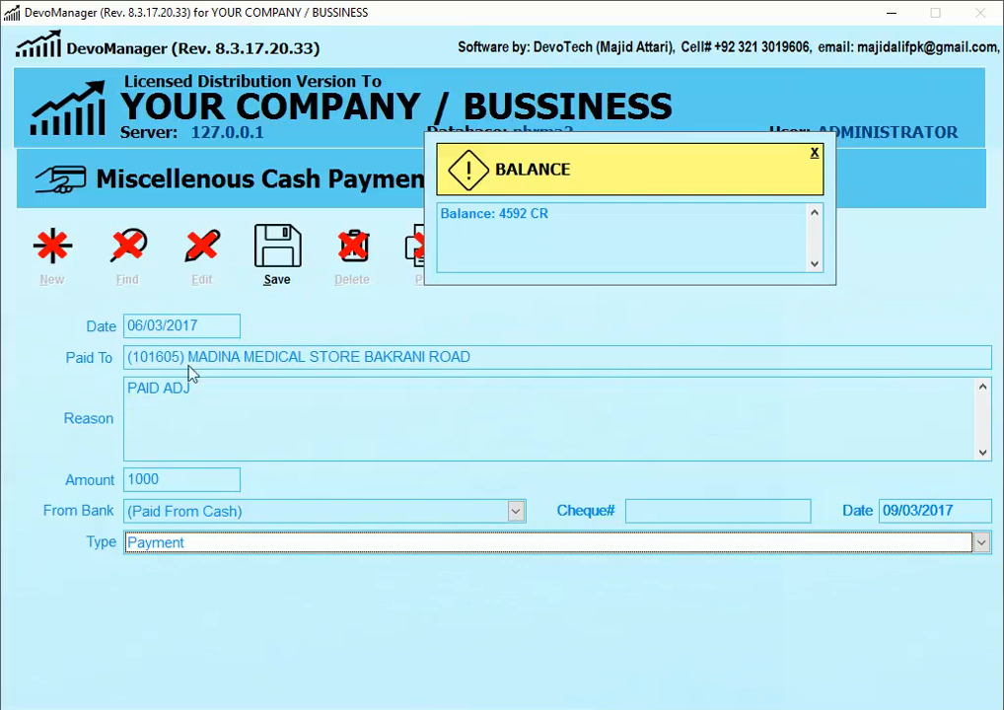
left_click(205, 543)
left_click(206, 583)
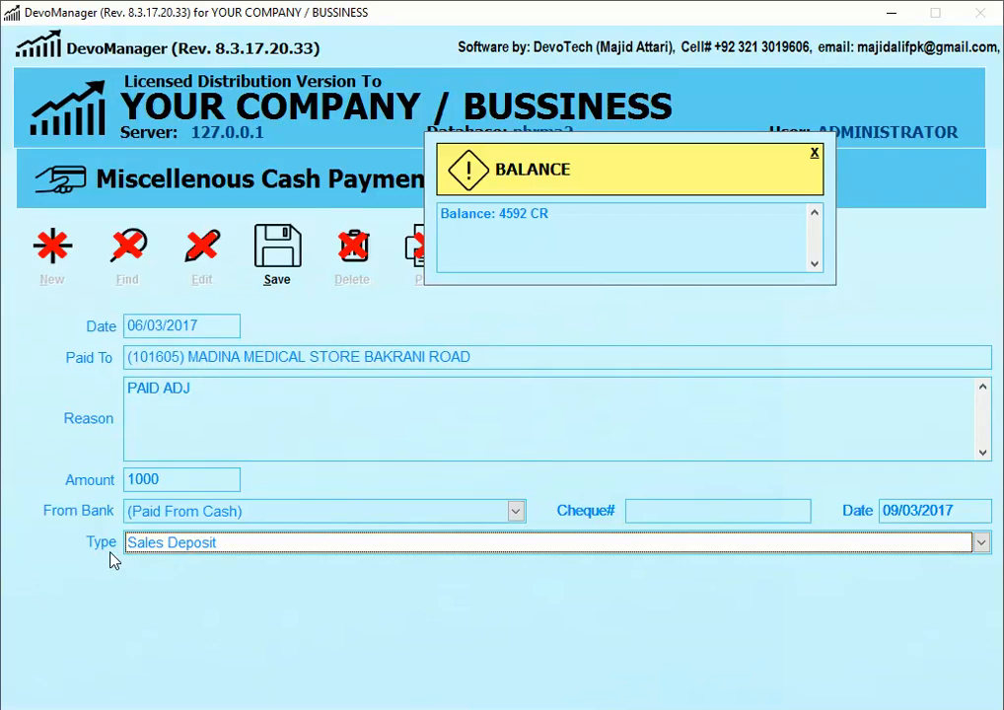
left_click(203, 547)
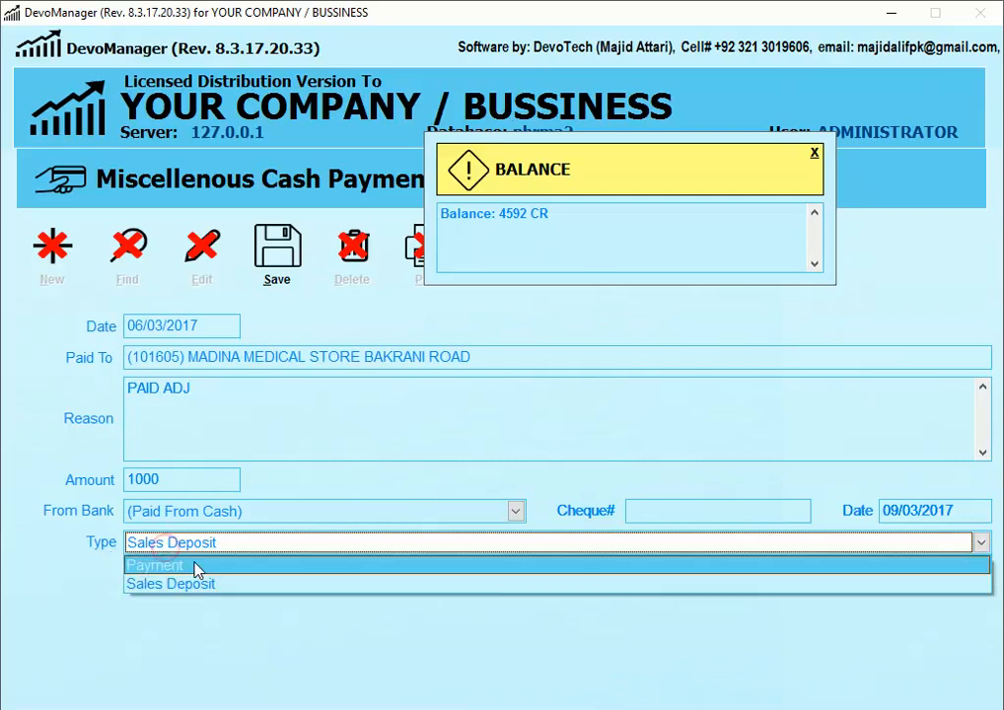
left_click(197, 569)
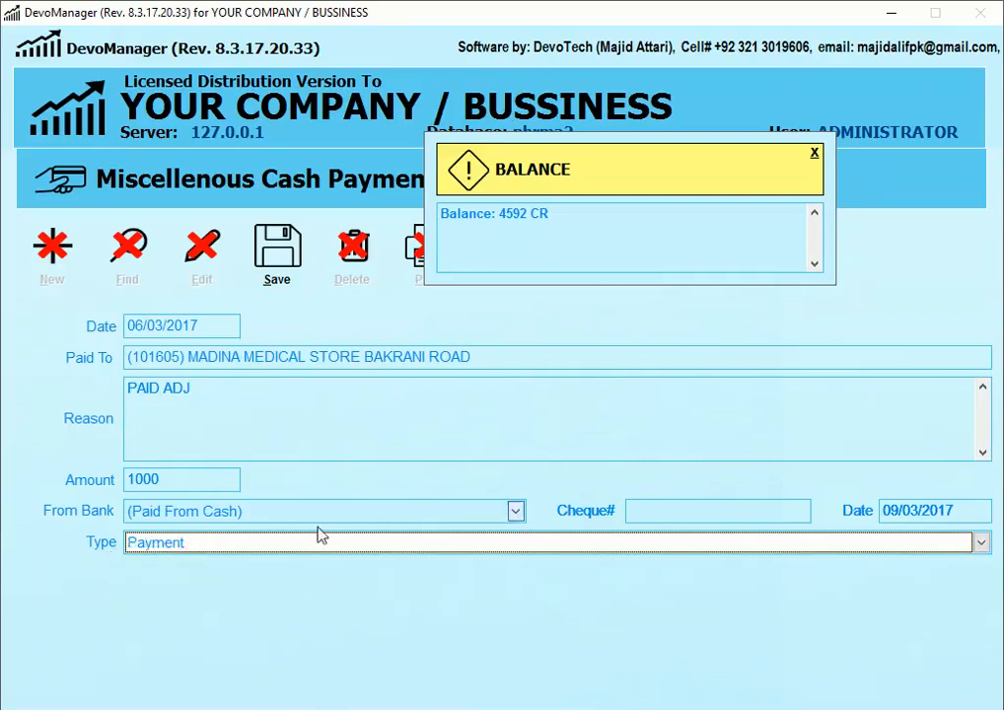
- Save the miscellaneous cash payment, acknowledge the save and exit the form
left_click(289, 268)
left_click(225, 429)
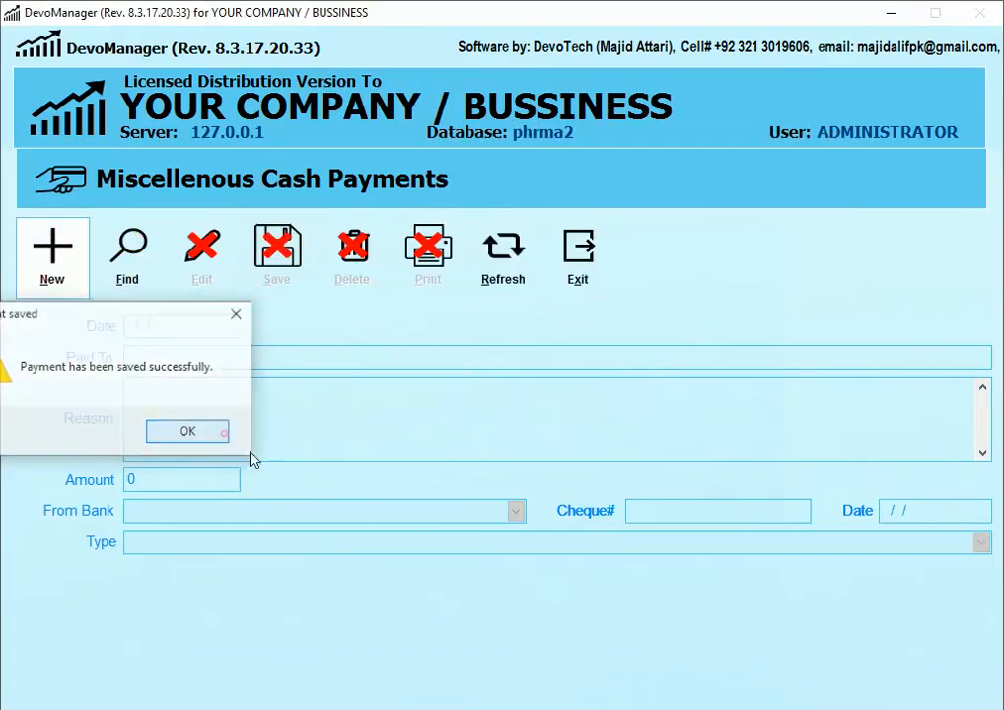
key("Escape")
- Open the Party Account Ledger report and add MADINA MEDICAL STORE BAKRANI ROAD as the party
key("r")
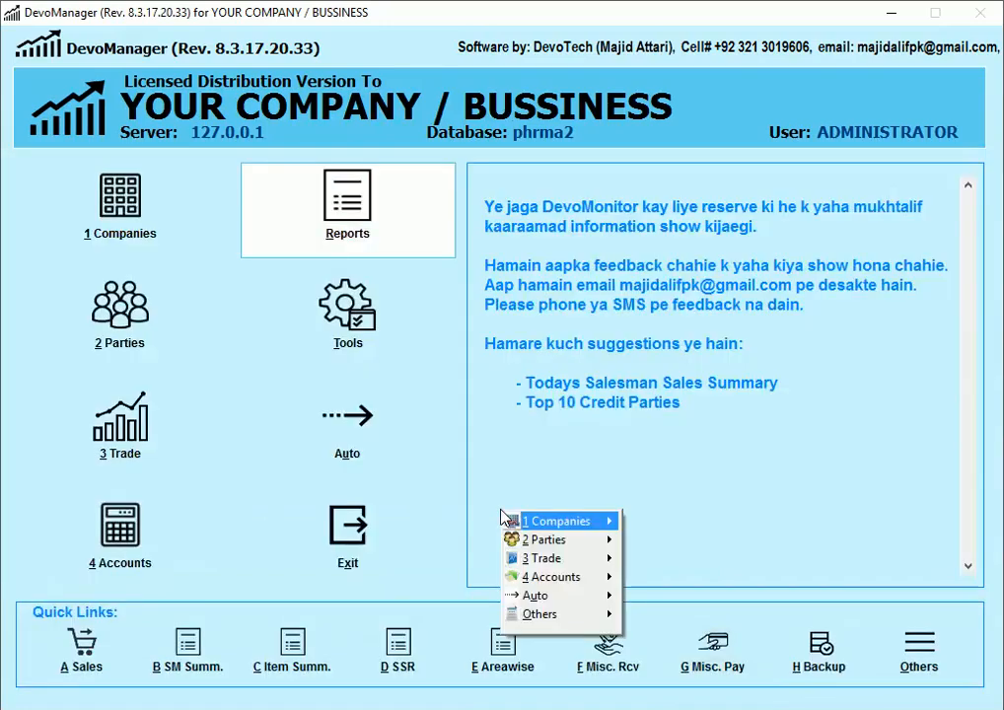
key("Down")
key("Right")
key("Right")
key("Down")
key("Return")
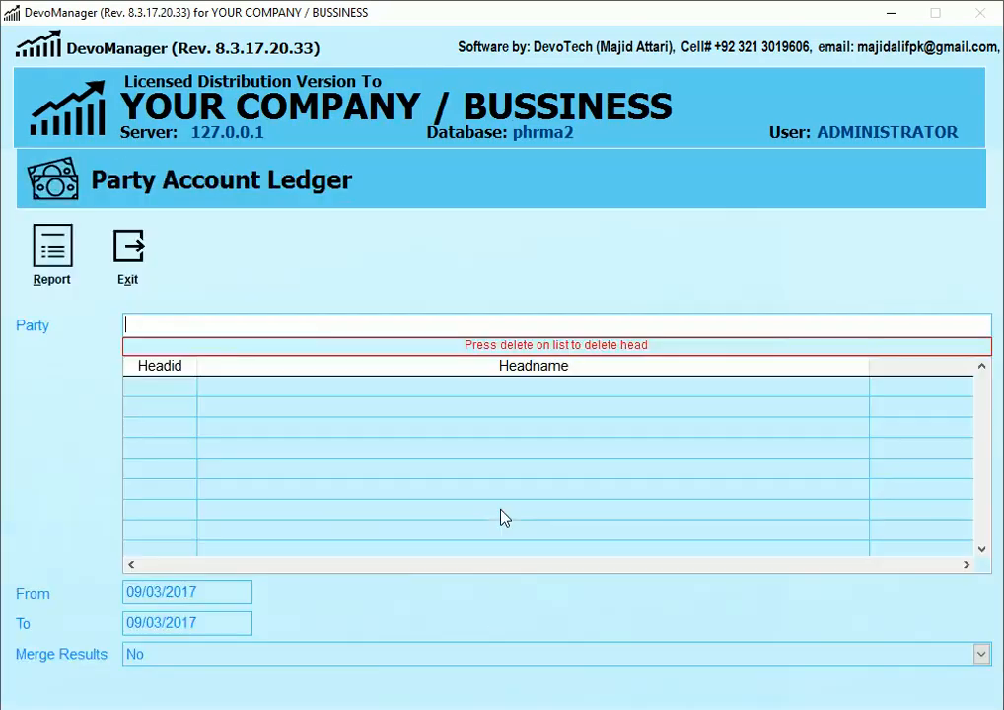
type("NMADINA")
key("Return")
type("MADINA")
key("Down")
key("Down")
key("Return")
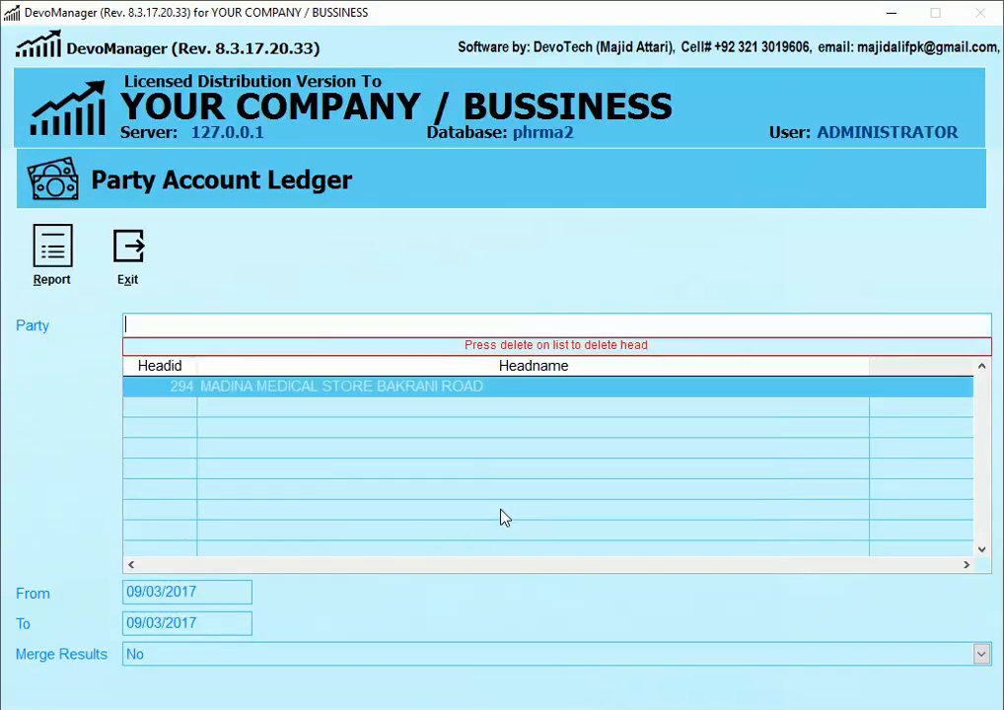
- Set both ledger dates to 06/03/2017, check the cash payment in the on-screen ledger report and exit the form
key("Return")
type("06")
key("Return")
type("06")
key("Return")
key("Return")
key("Return")
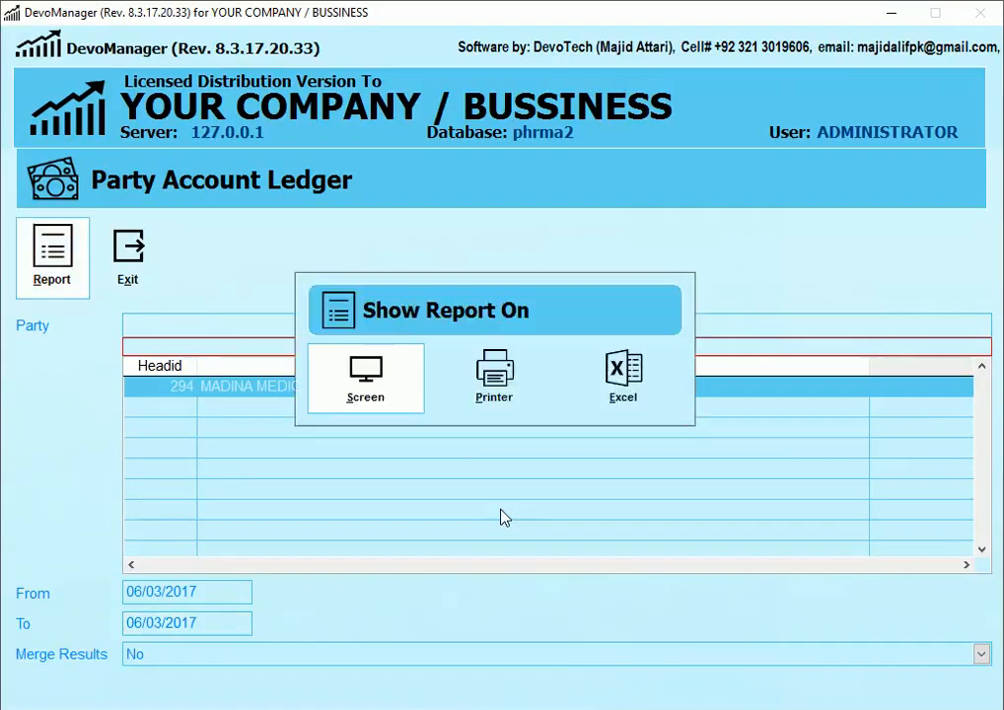
key("Return")
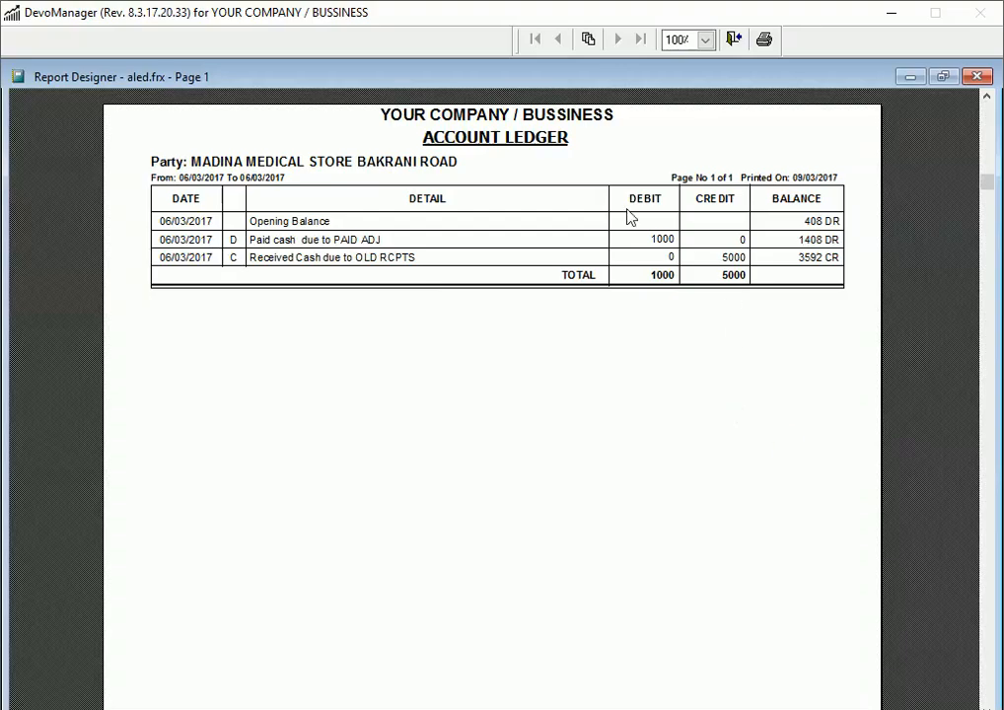
key("Escape")
key("Escape")
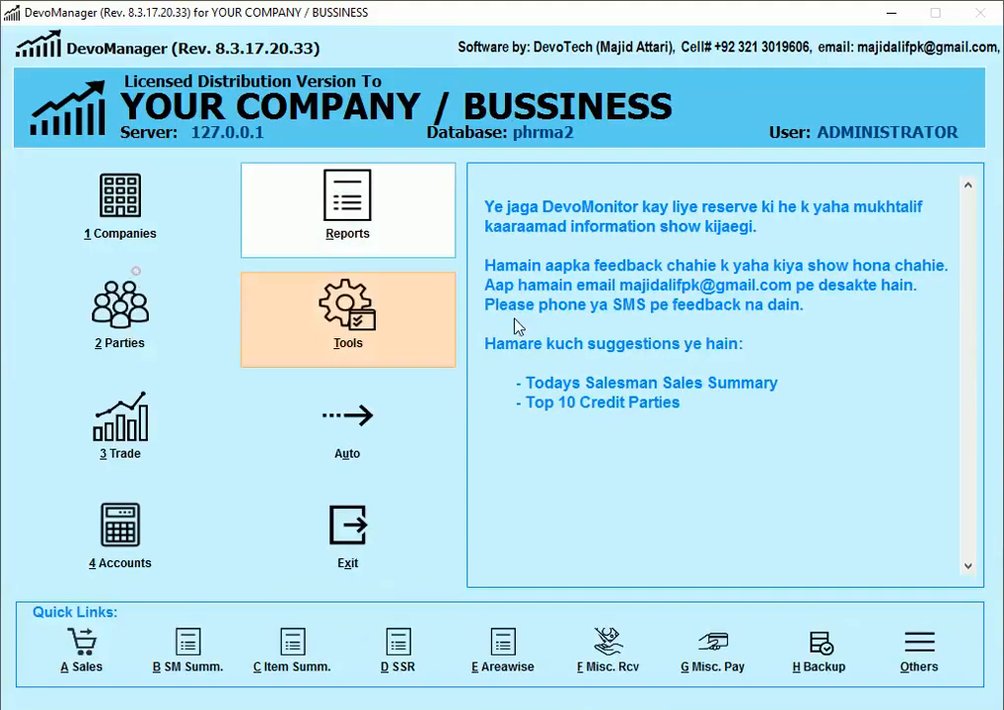
- Open the Cashbook report from the cash reports of the accounts section
right_click(744, 483)
key("Down")
key("Down")
key("Down")
key("Right")
key("Down")
key("Right")
key("Down")
key("Down")
key("Right")
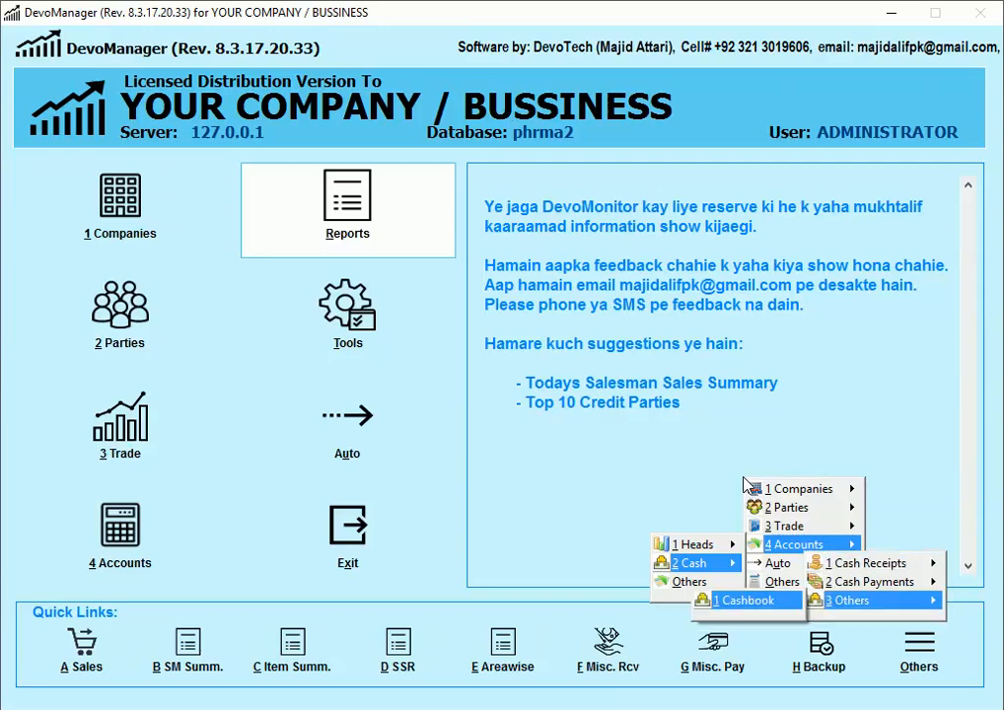
key("Return")
- Set both cashbook dates to 06/03/2017, check the cash payment entry in the on-screen report and exit the form
type("06/03/2017")
key("Return")
type("06")
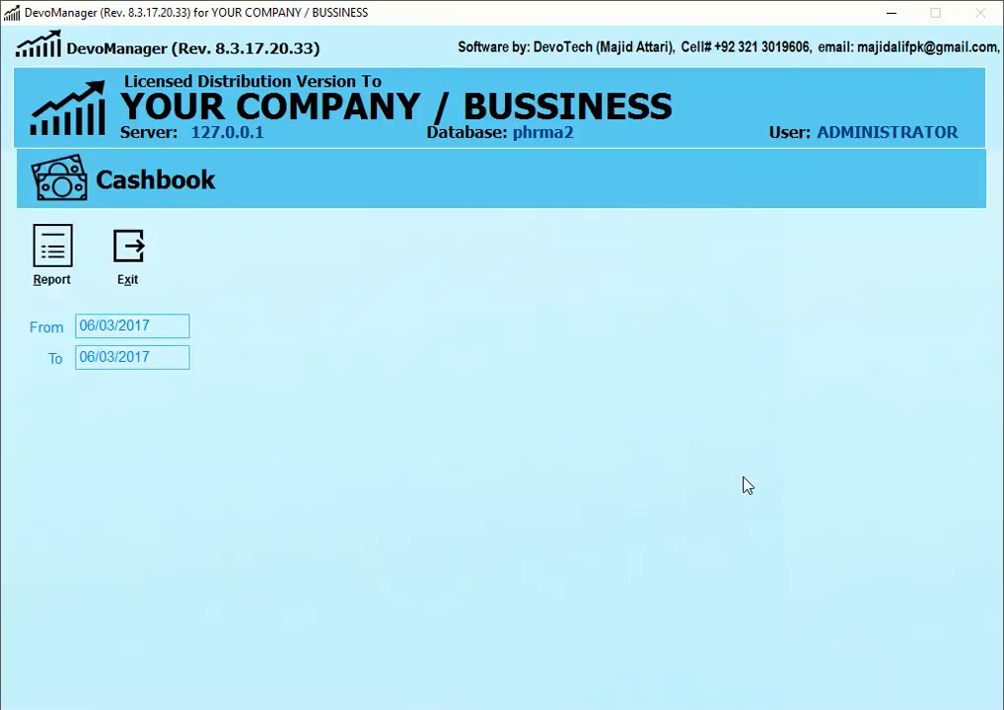
key("Return")
scroll(424, 398, "down", 10)
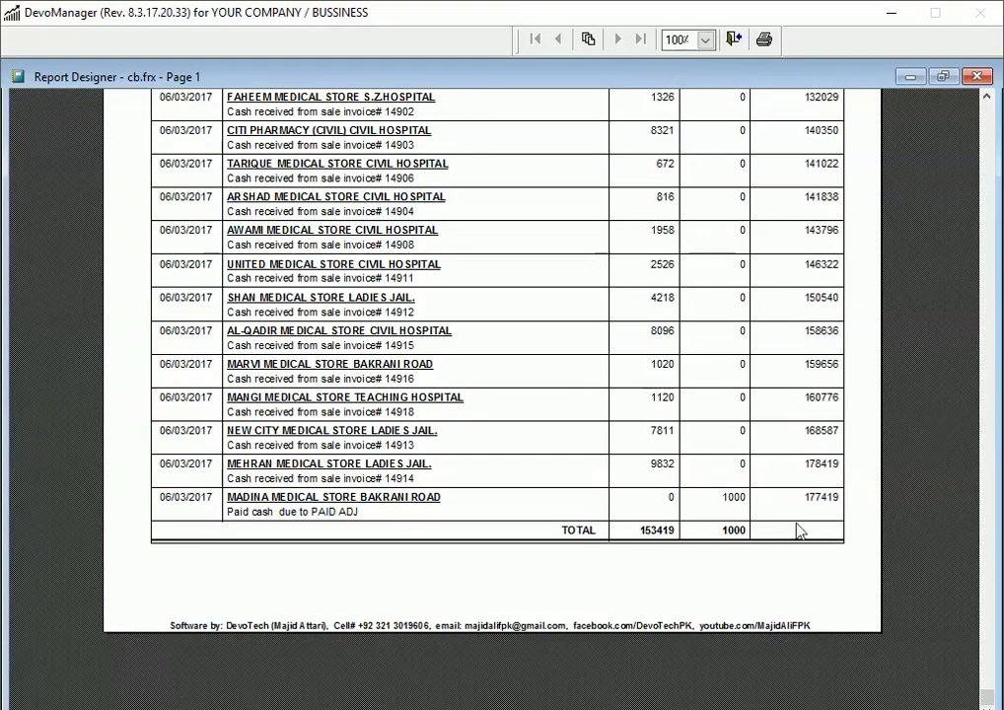
scroll(529, 590, "up", 5)
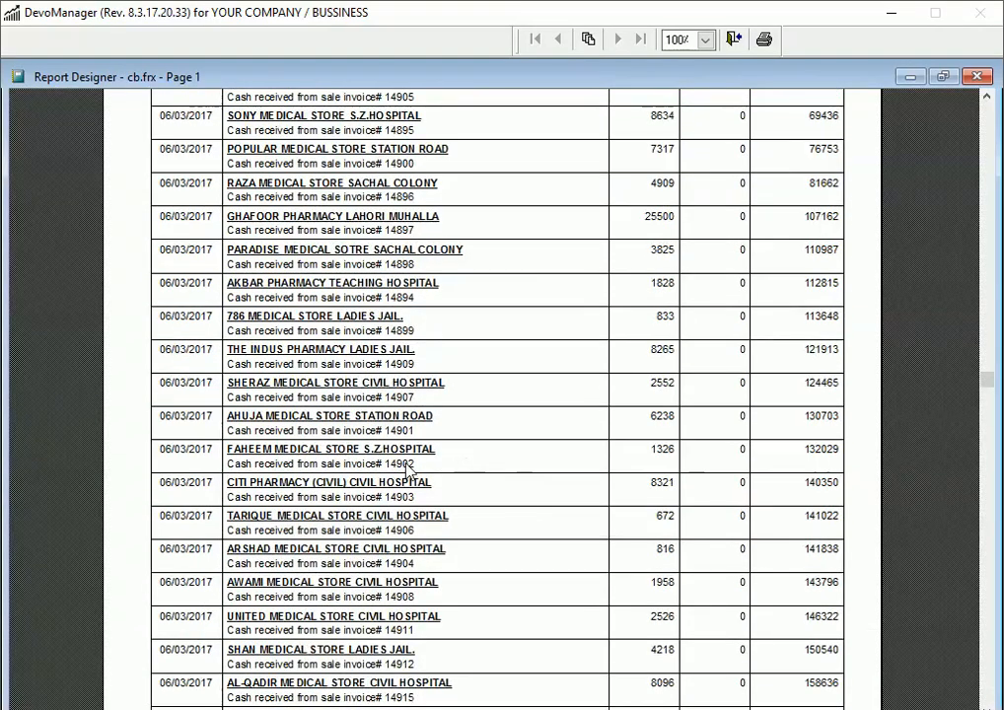
scroll(409, 473, "down", 5)
key("Escape")
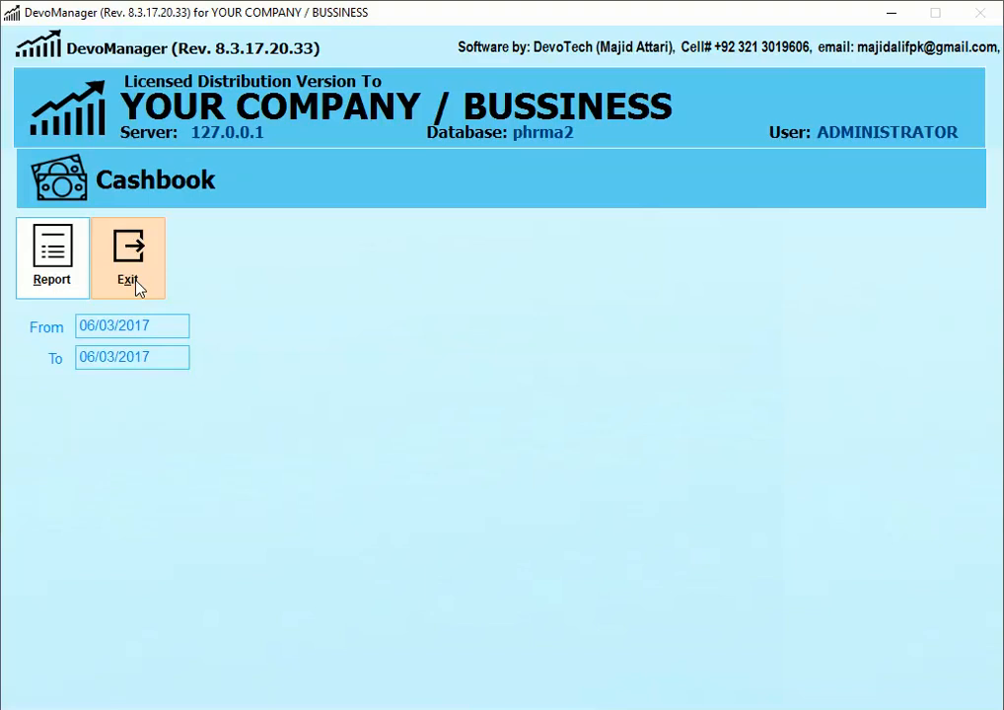
left_click(138, 286)
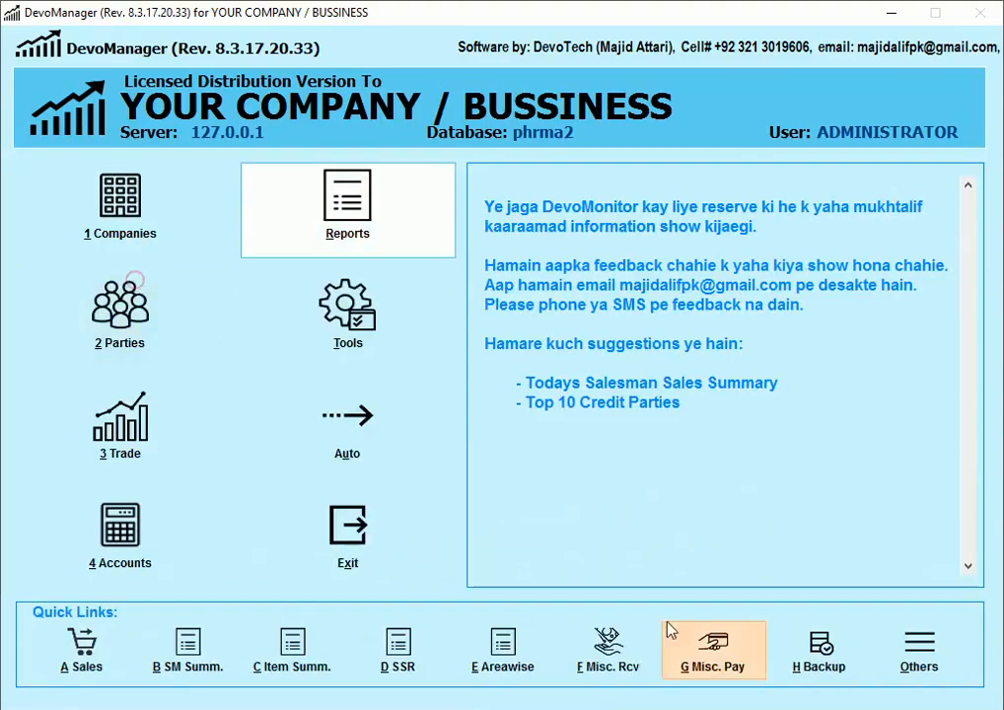
- Start a new miscellaneous cash payment, look over its Paid To, Reason, From Bank and Cheque# fields, and exit without saving
left_click(735, 667)
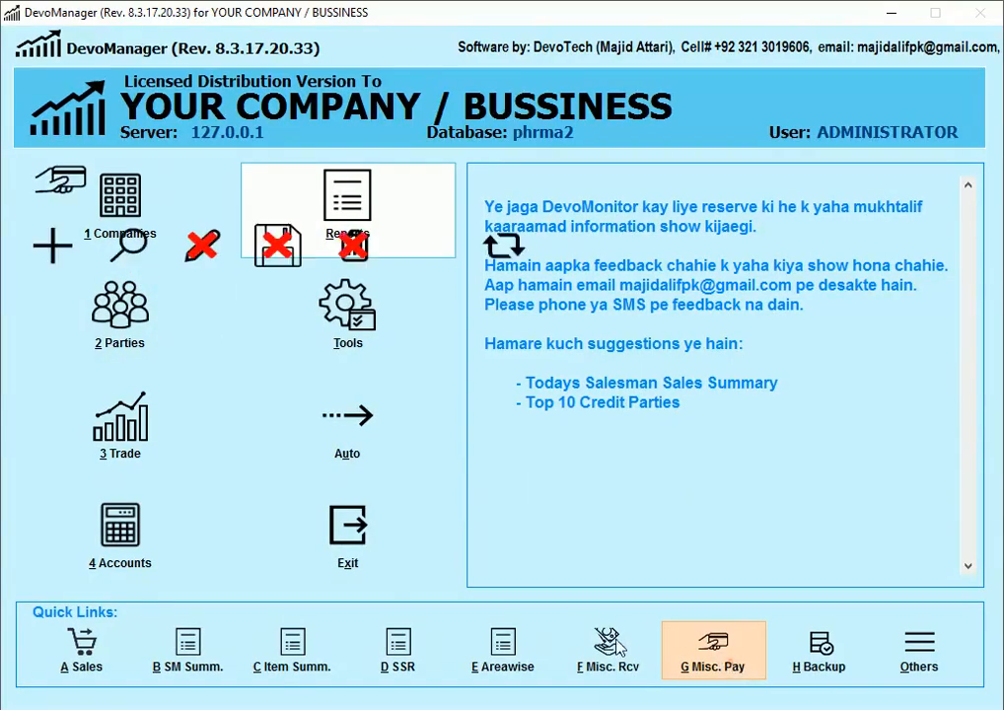
left_click(47, 268)
left_click(143, 358)
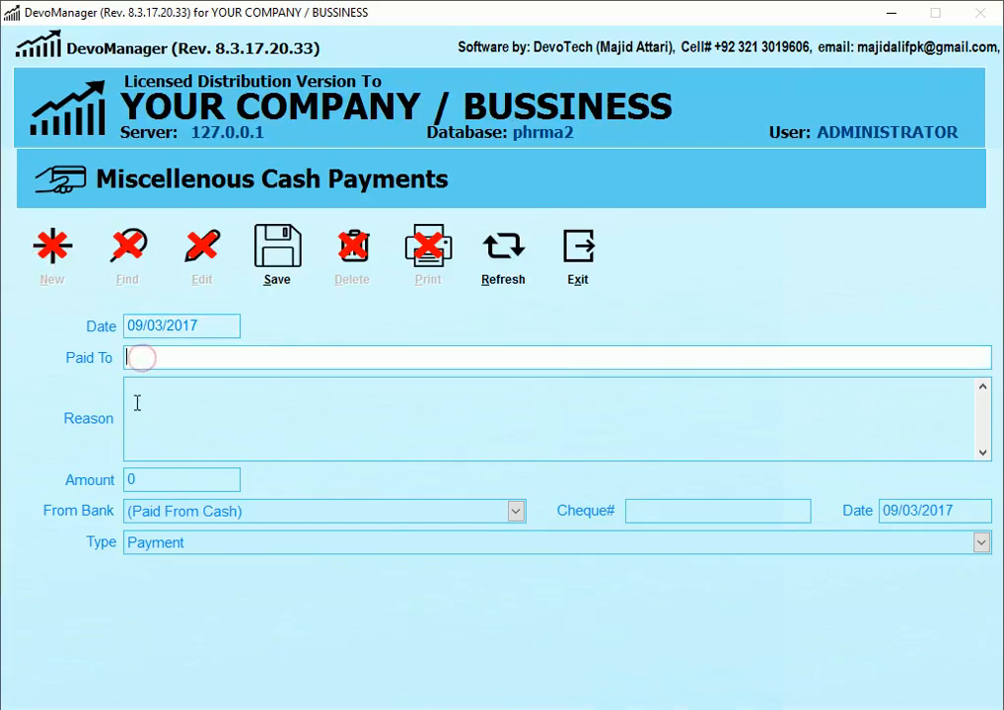
left_click(137, 402)
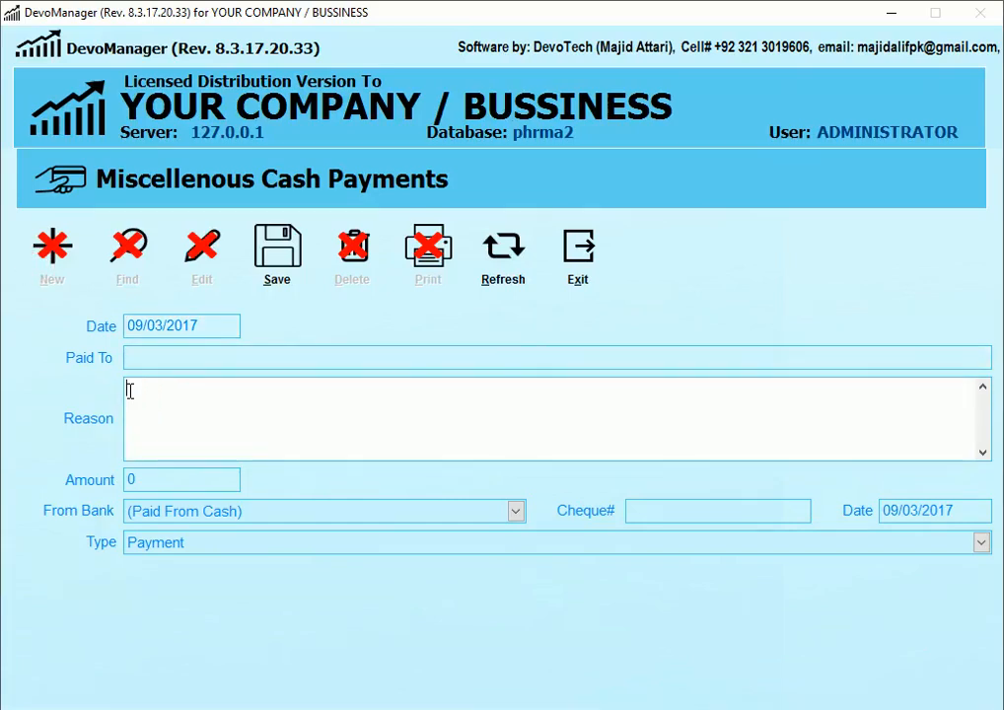
left_click(127, 390)
left_click(217, 511)
left_click(669, 501)
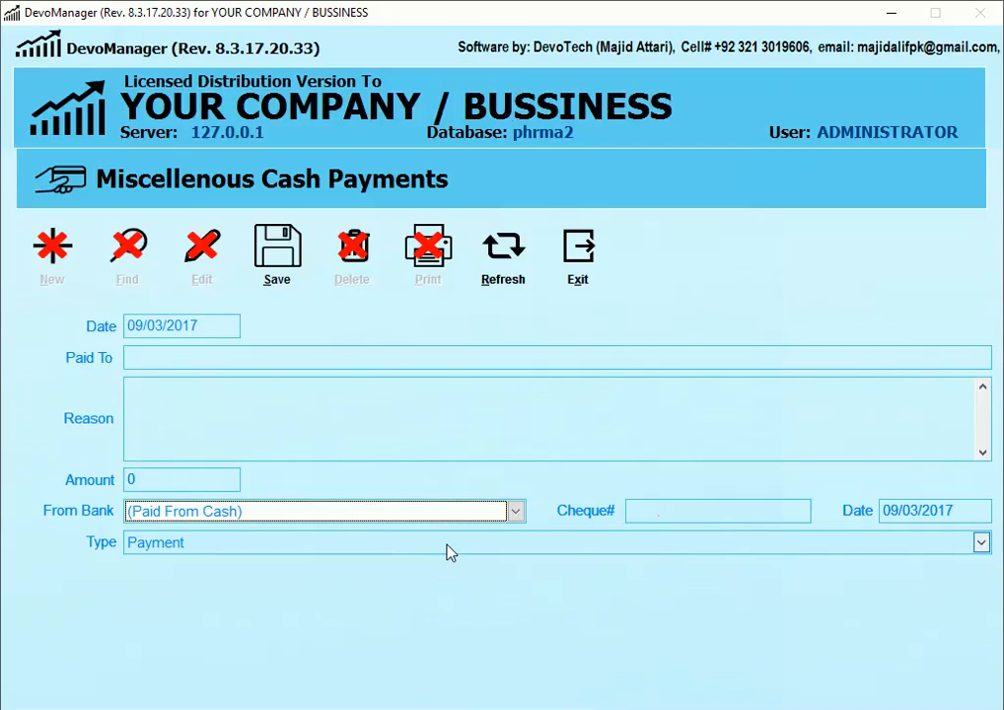
left_click(601, 272)
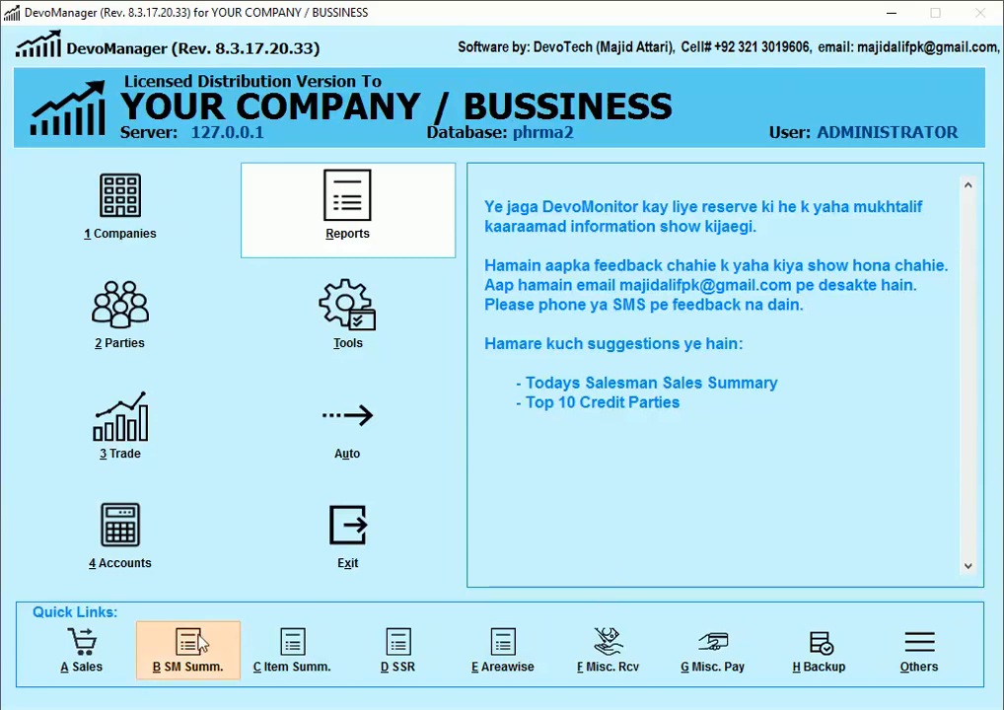
- Open a sales invoice of type Normal, switch its account terms to Cash, and exit without saving
left_click(93, 647)
left_click(143, 654)
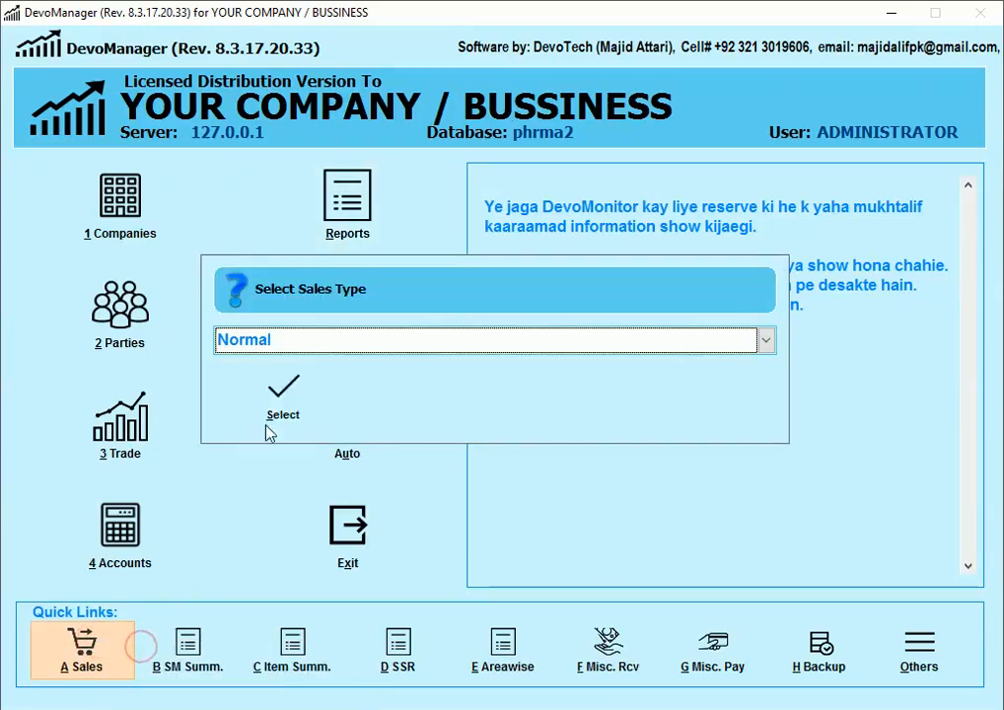
left_click(283, 394)
left_click(364, 422)
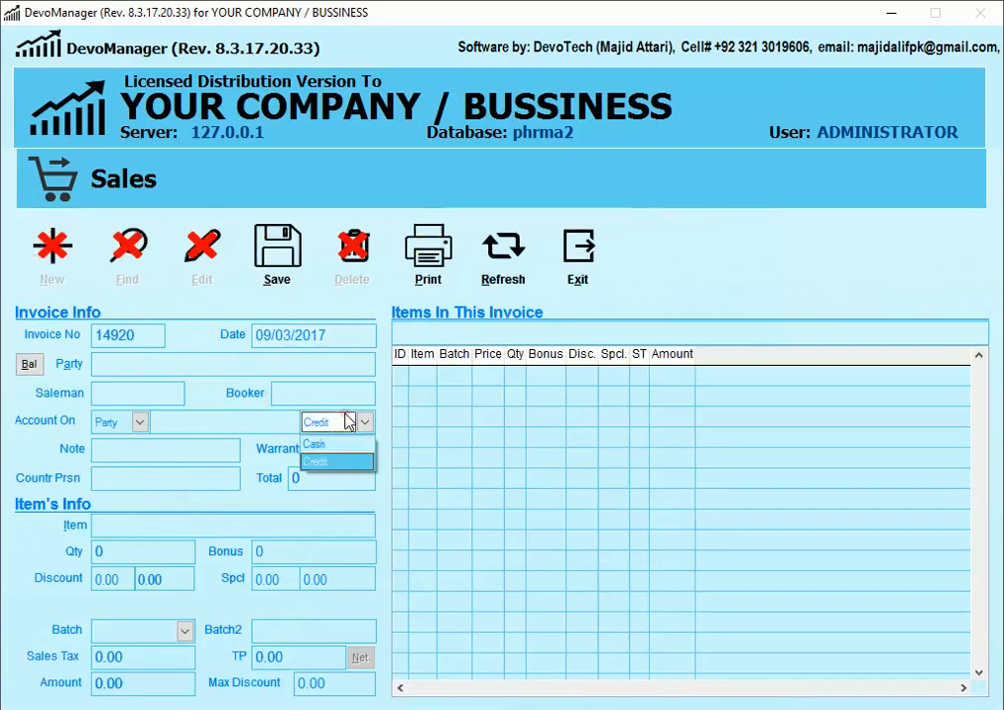
left_click(339, 444)
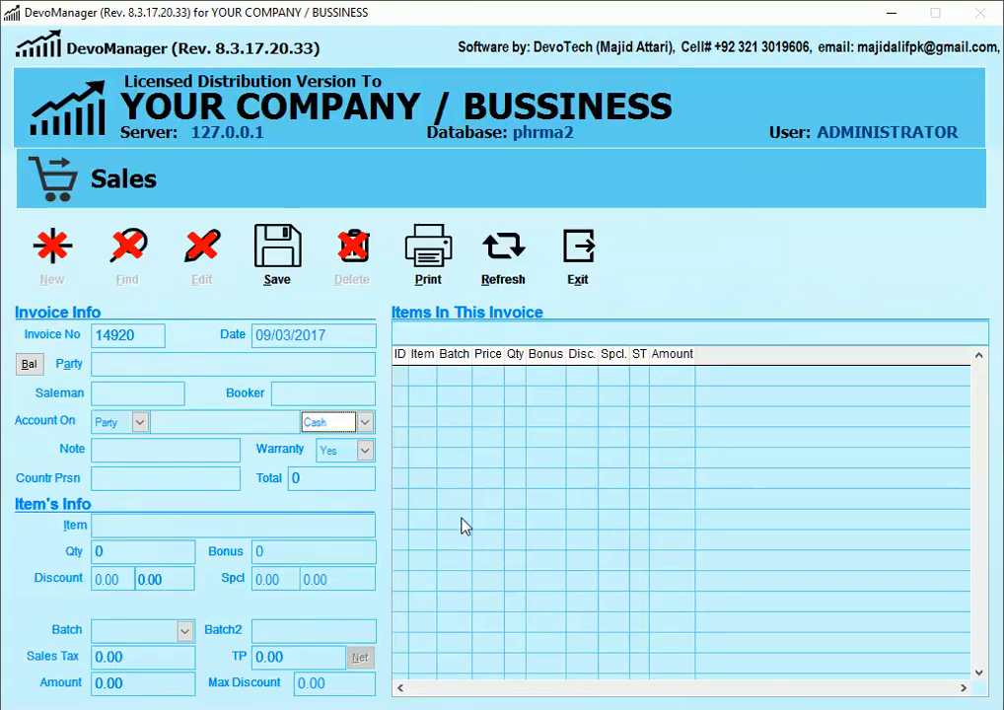
left_click(365, 422)
left_click(341, 463)
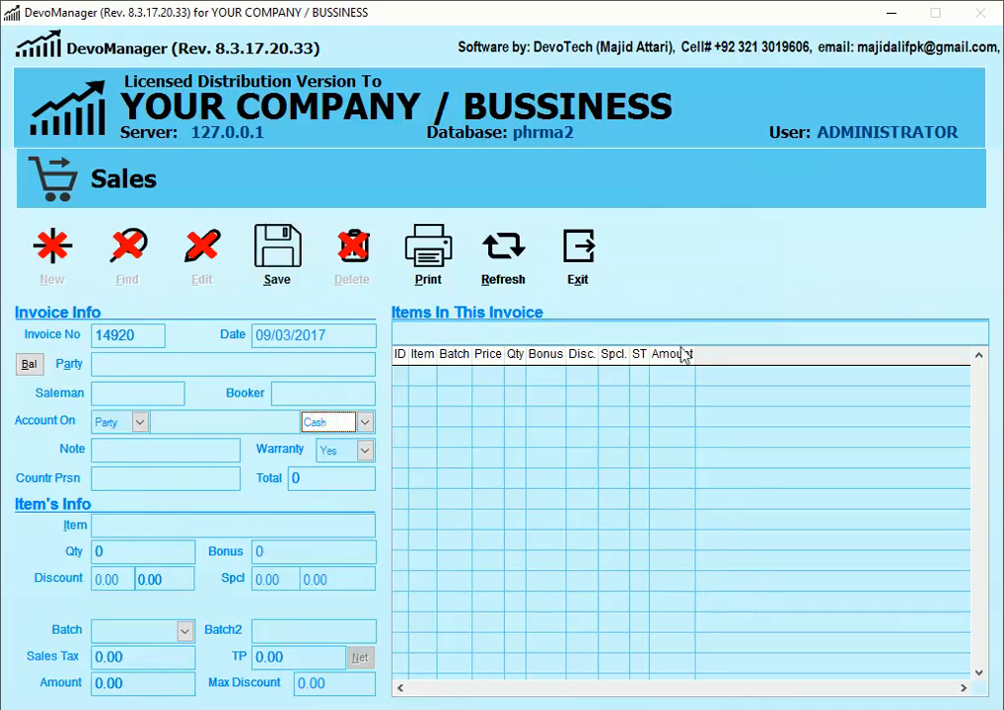
left_click(578, 249)
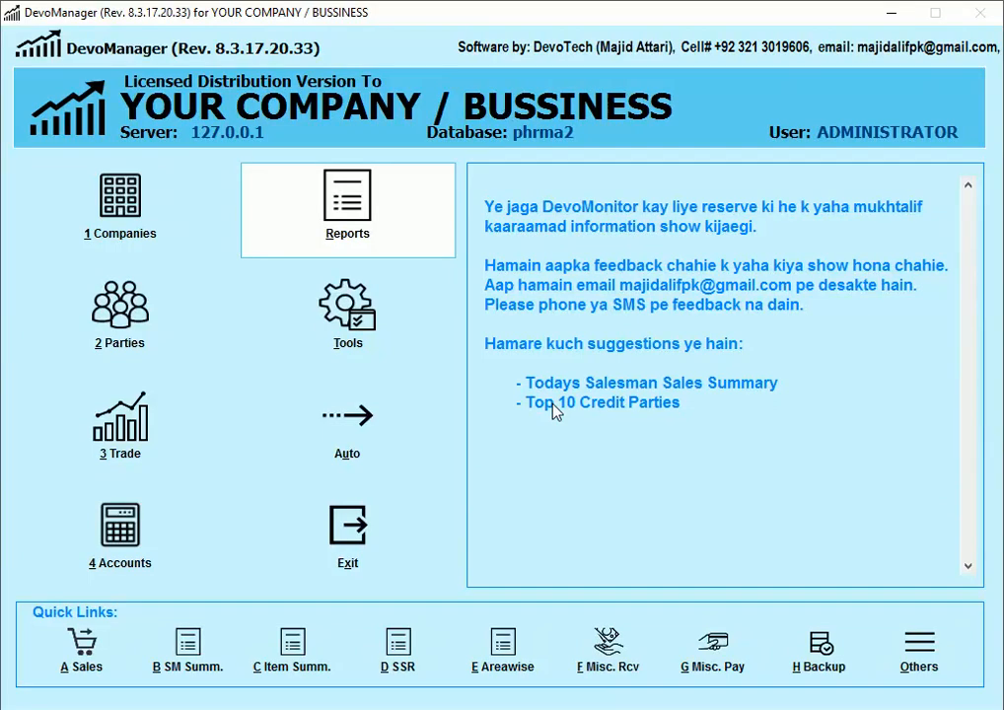
- Open the Party Wise Balance Report from the party reports
left_click(333, 219)
mouse_move(381, 259)
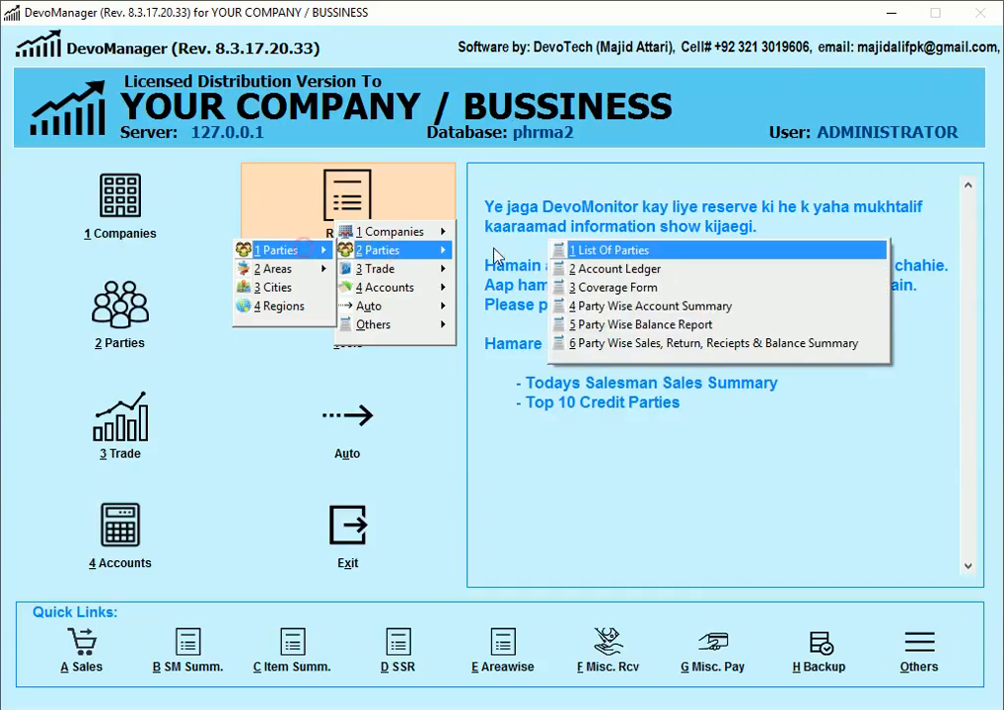
left_click(645, 452)
left_click(383, 256)
mouse_move(419, 257)
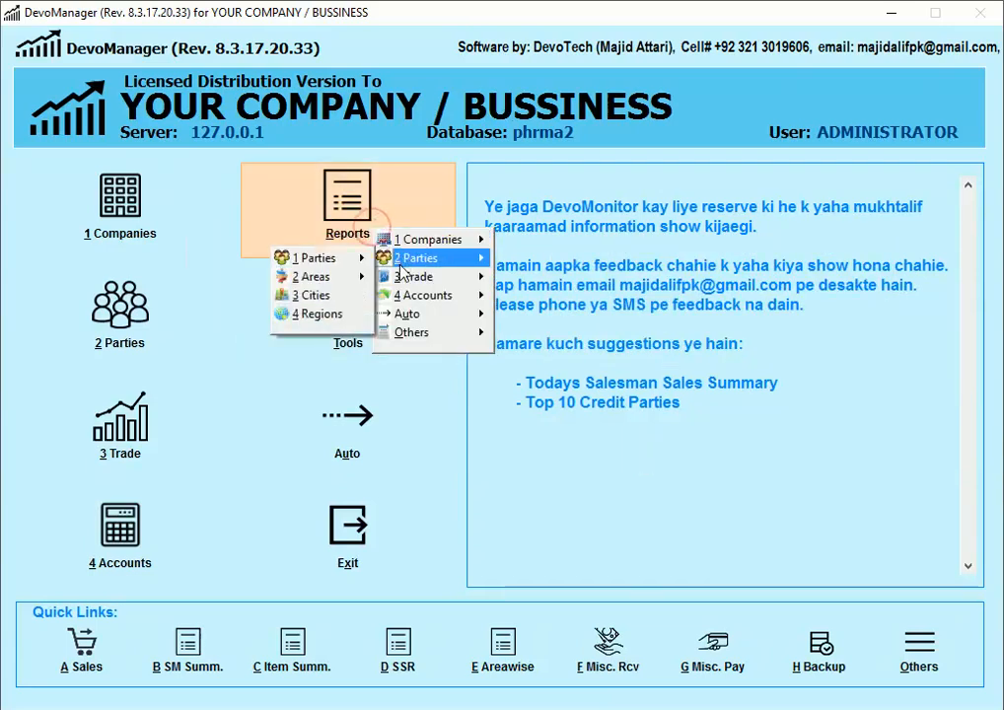
mouse_move(318, 258)
left_click(712, 333)
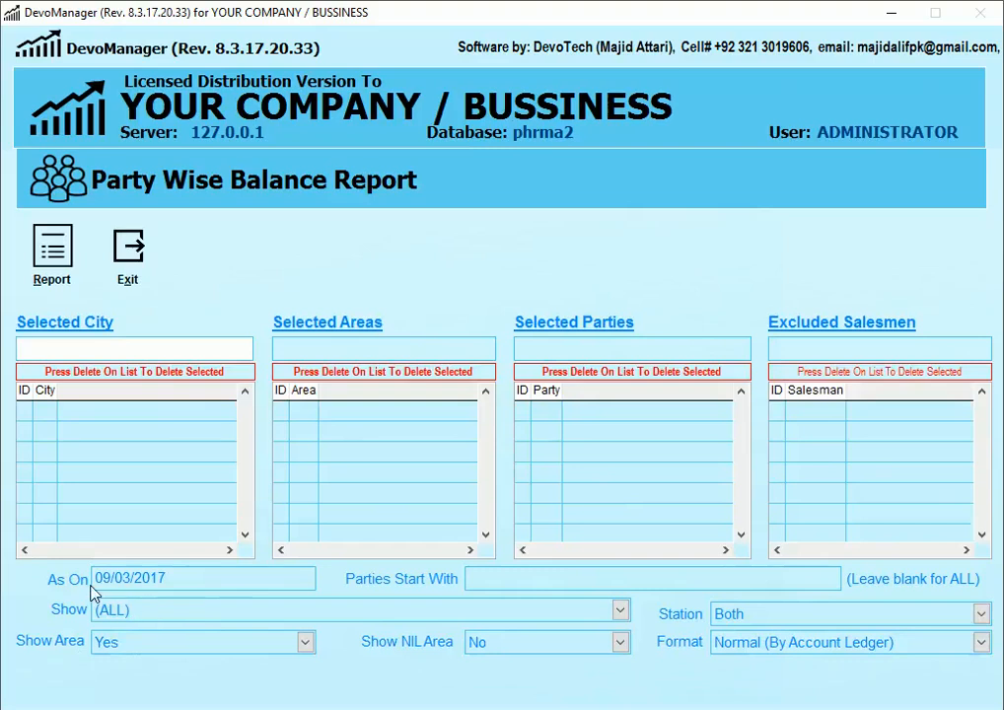
- Run the party balance report as on 06/03/2017 for the city SHAHDADKOT and close the preview
left_click(161, 583)
type("06")
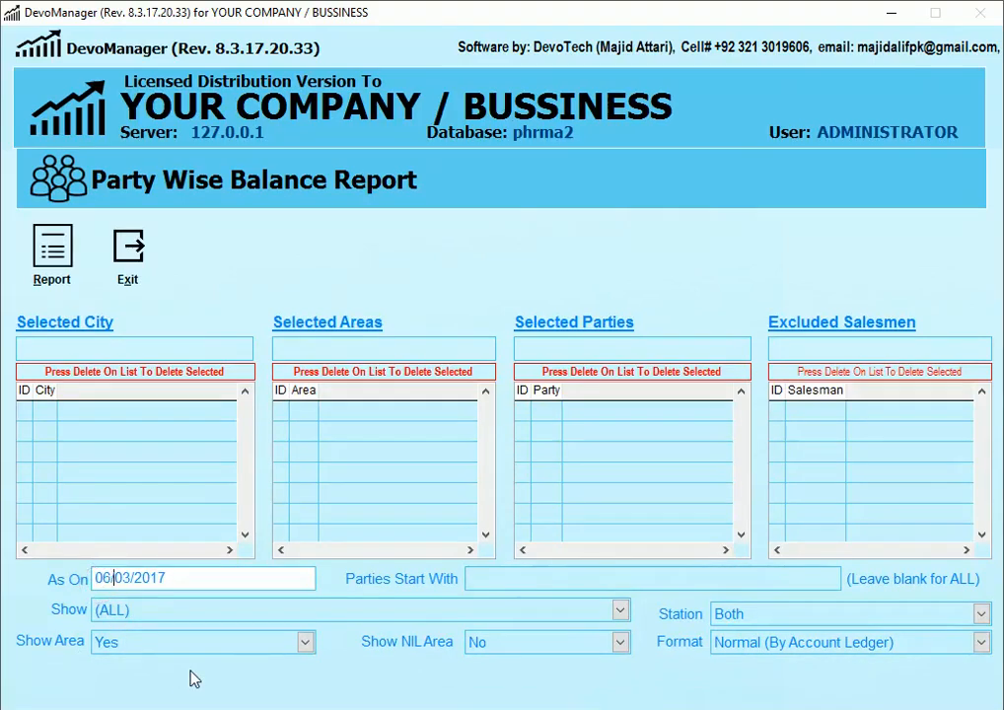
left_click(312, 341)
left_click(120, 347)
type("SHAHD")
key("Return")
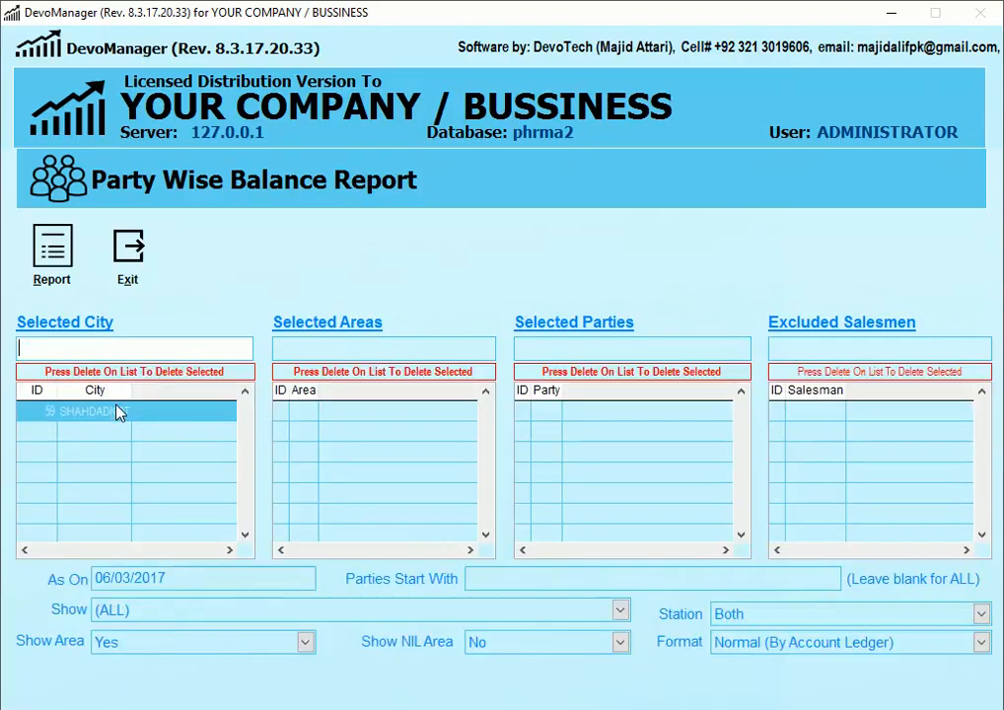
left_click(54, 249)
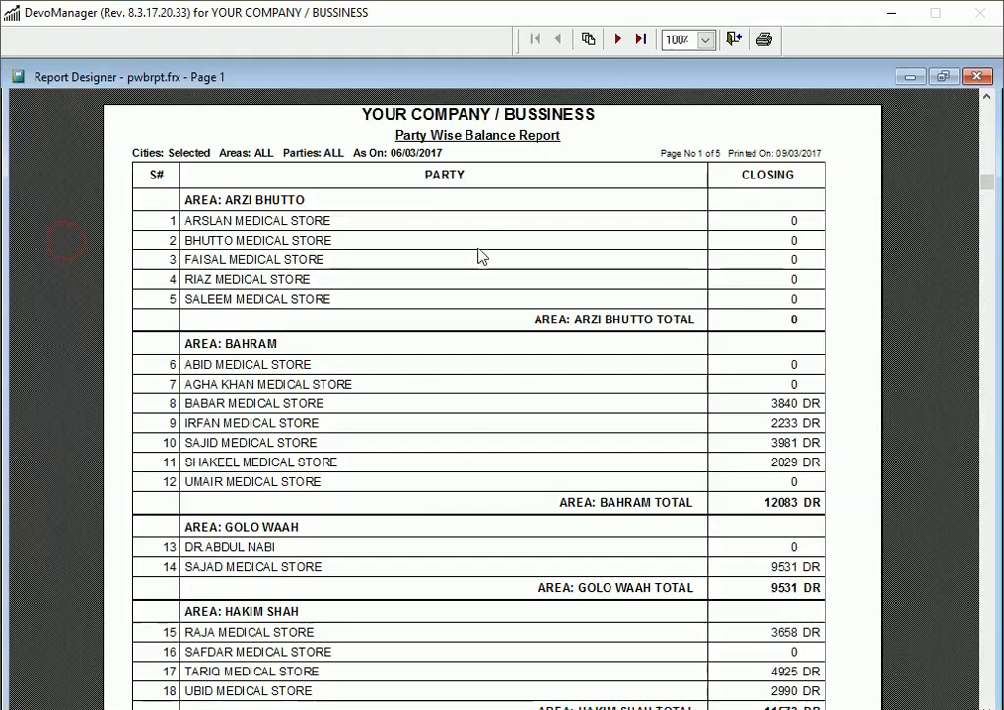
key("Escape")
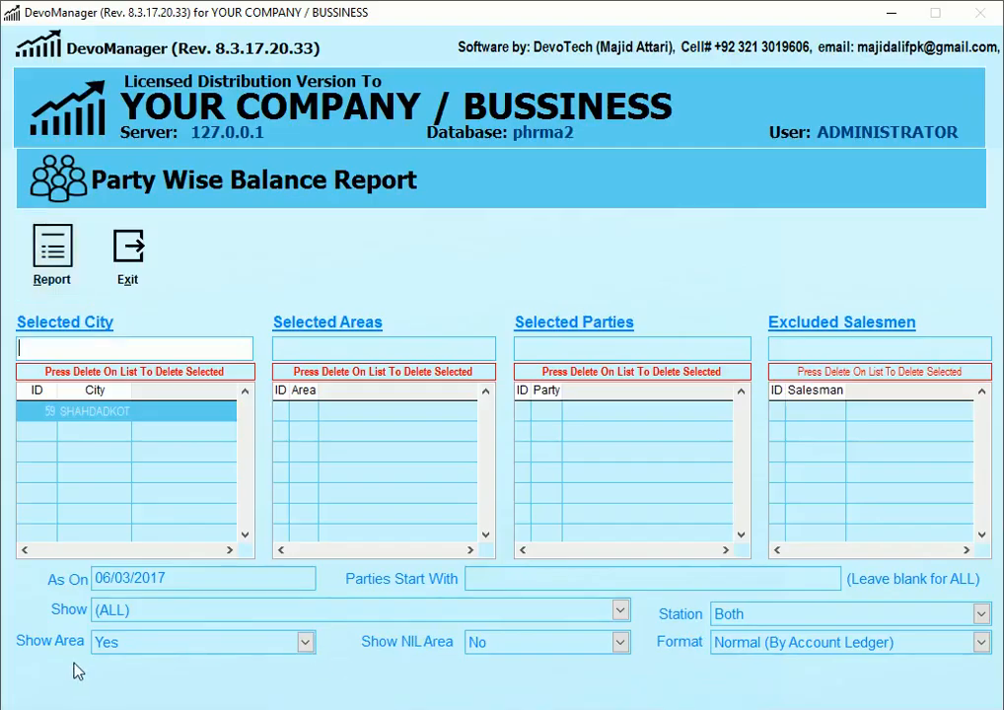
- Limit the balance report to Parties With DR Balances, review the listed parties by area, and exit the form
left_click(143, 617)
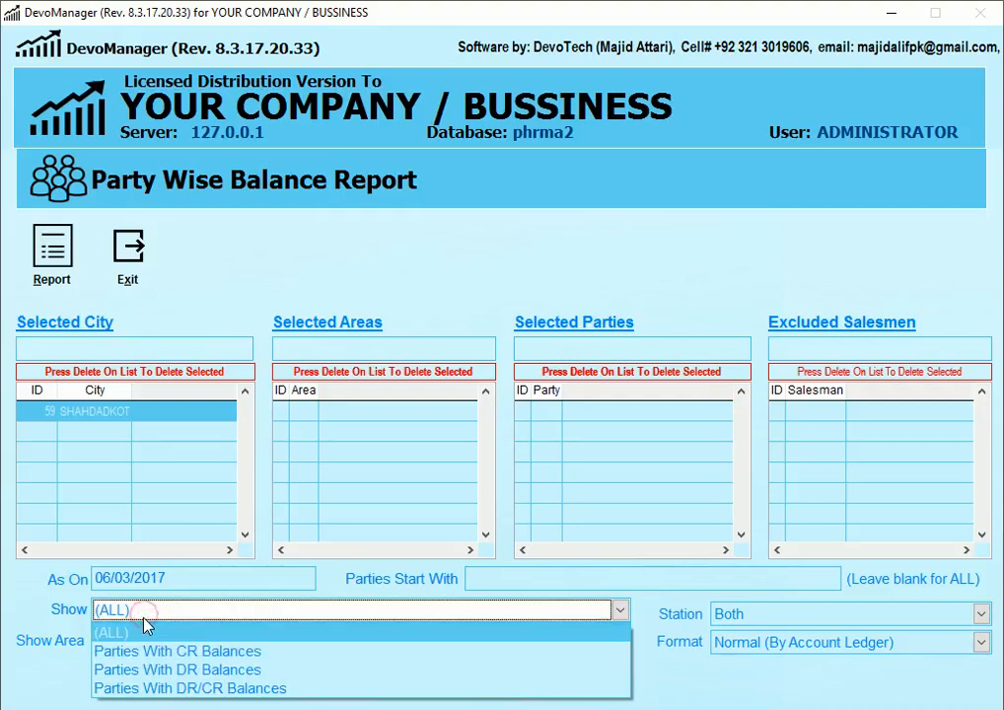
left_click(187, 670)
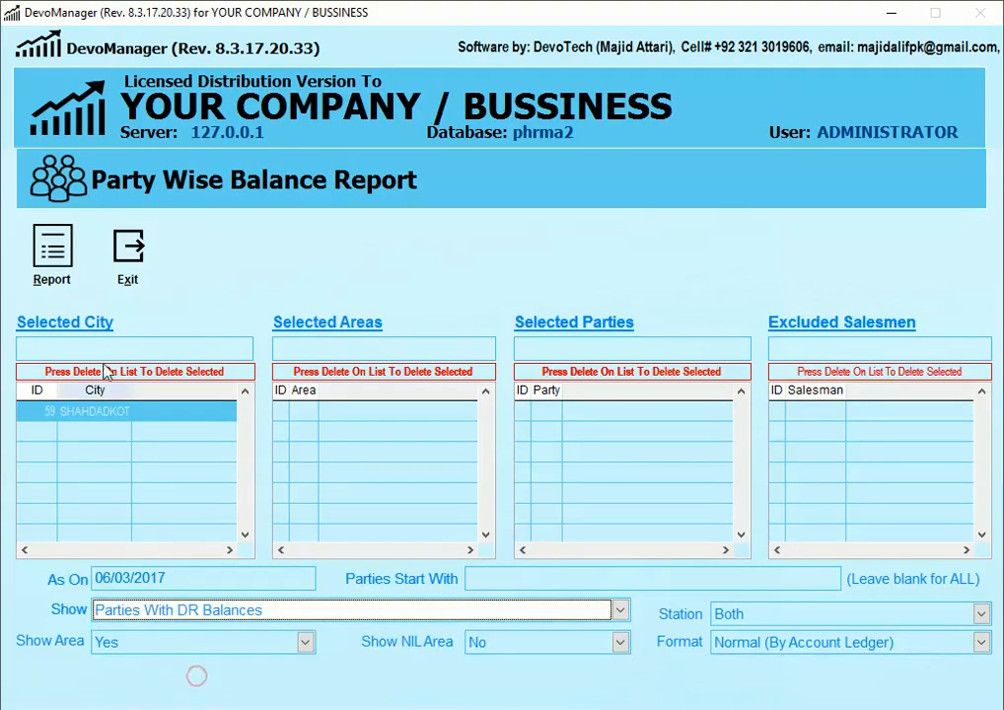
left_click(67, 279)
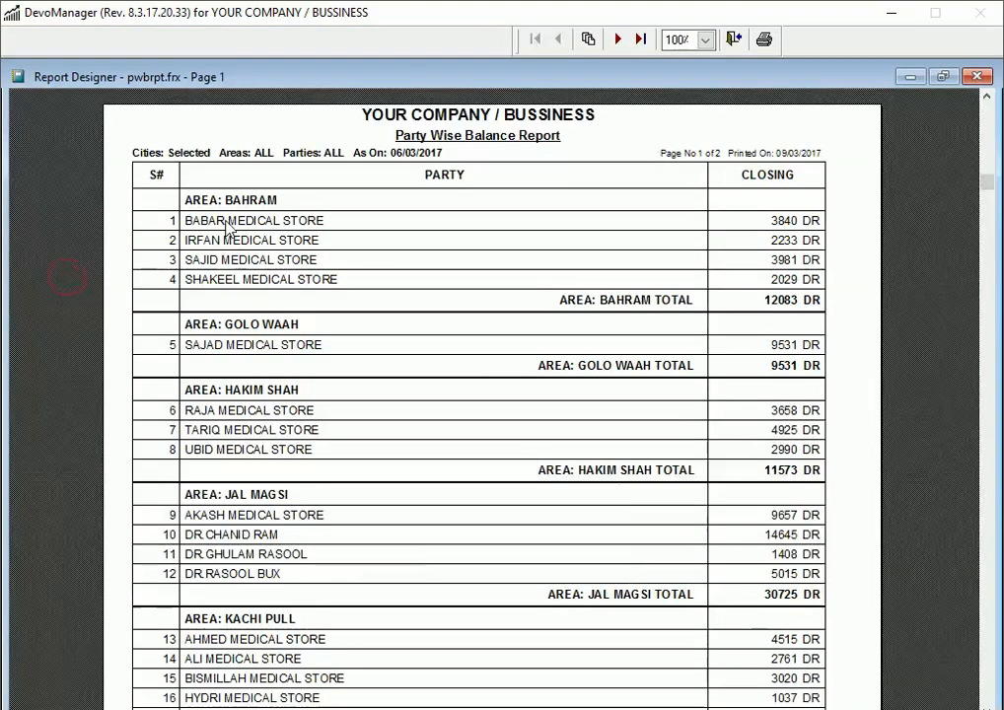
scroll(818, 403, "down", 10)
scroll(819, 409, "up", 10)
scroll(667, 446, "up", 2)
scroll(667, 444, "down", 6)
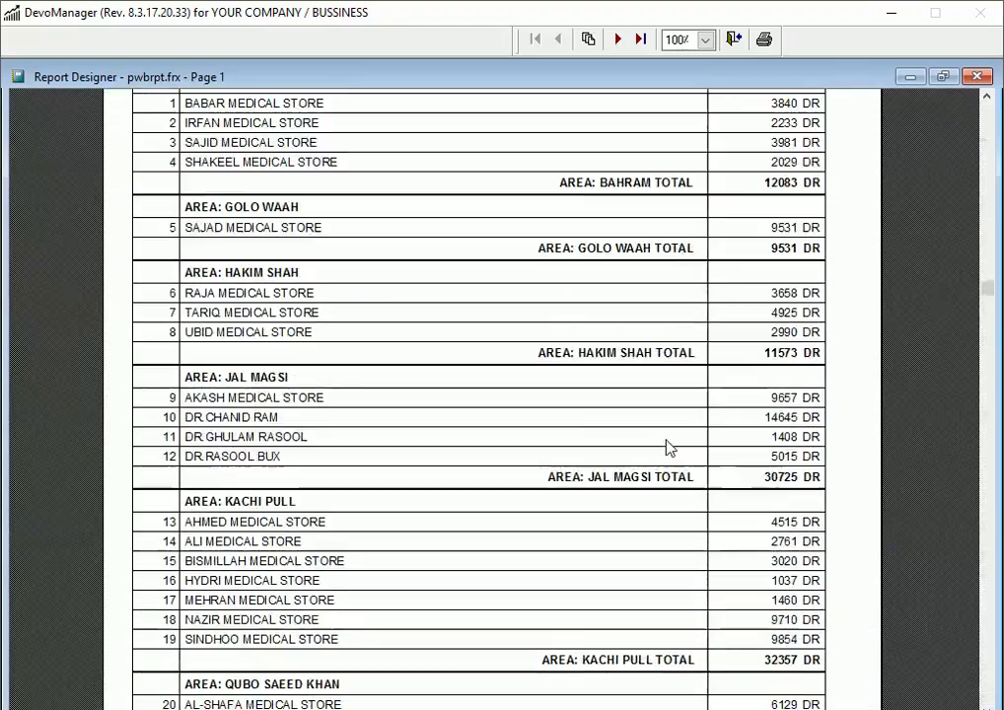
scroll(666, 449, "up", 6)
scroll(660, 464, "down", 12)
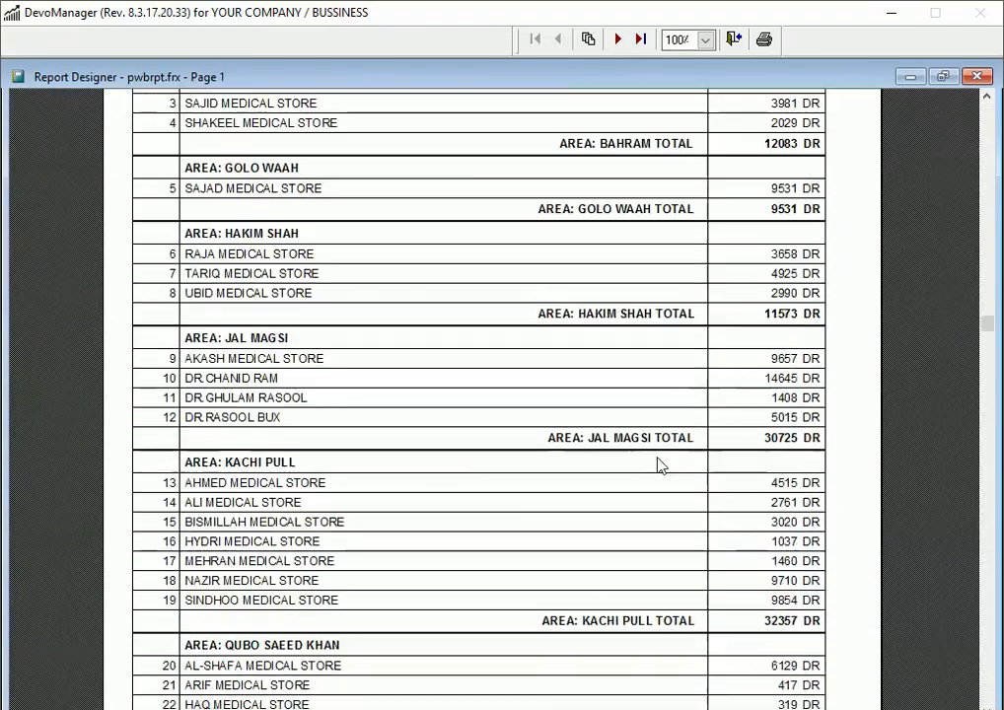
key("Escape")
left_click(133, 258)
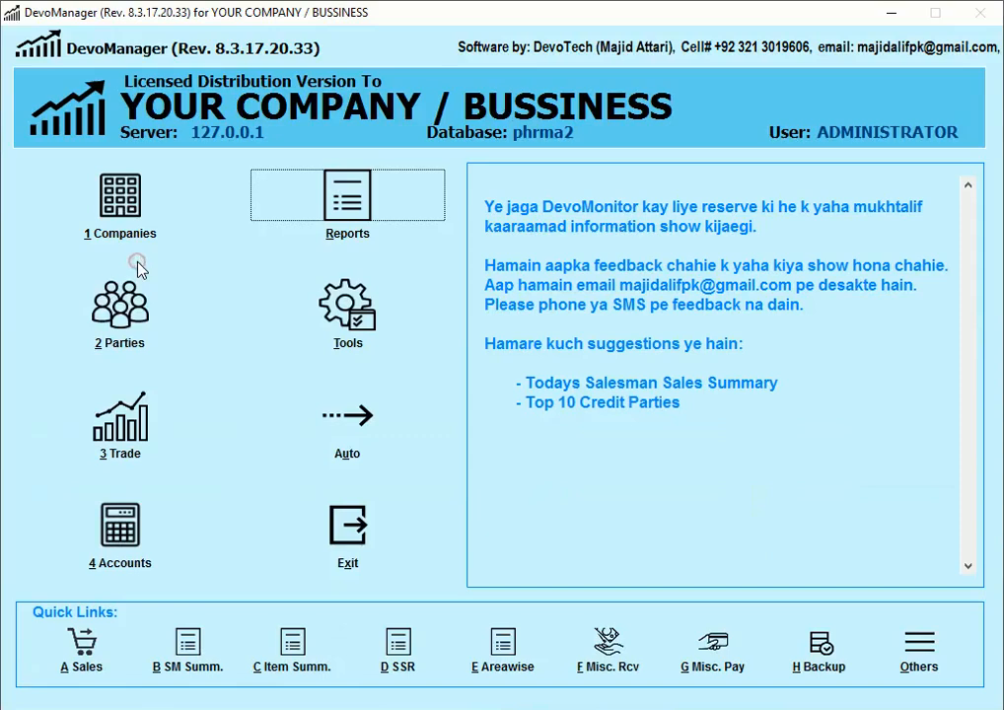
left_click(394, 216)
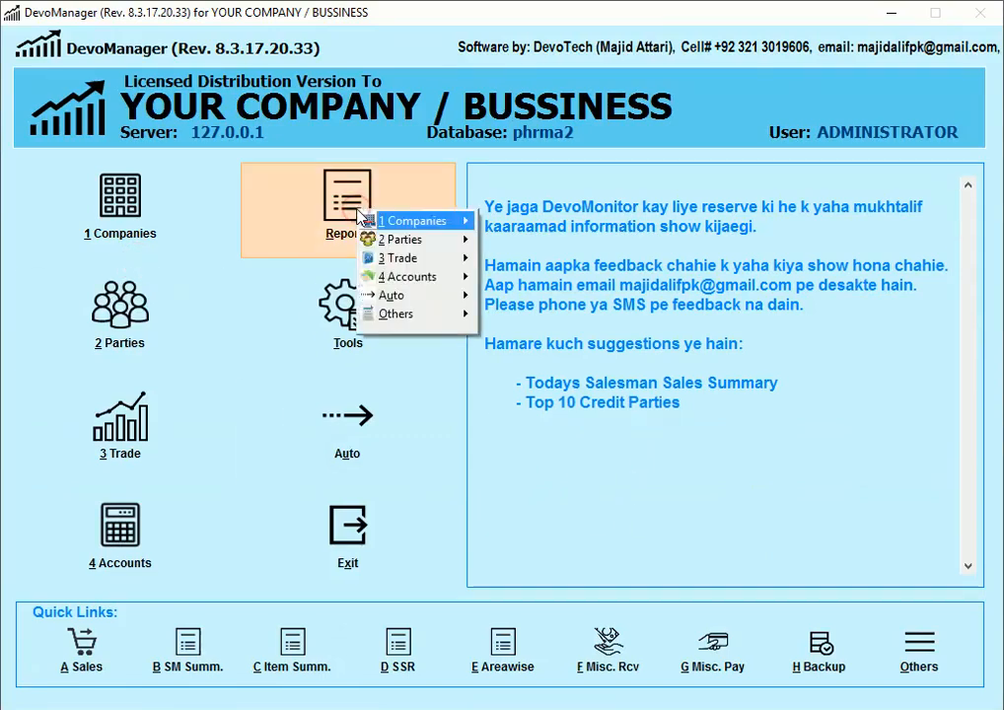
left_click(675, 412)
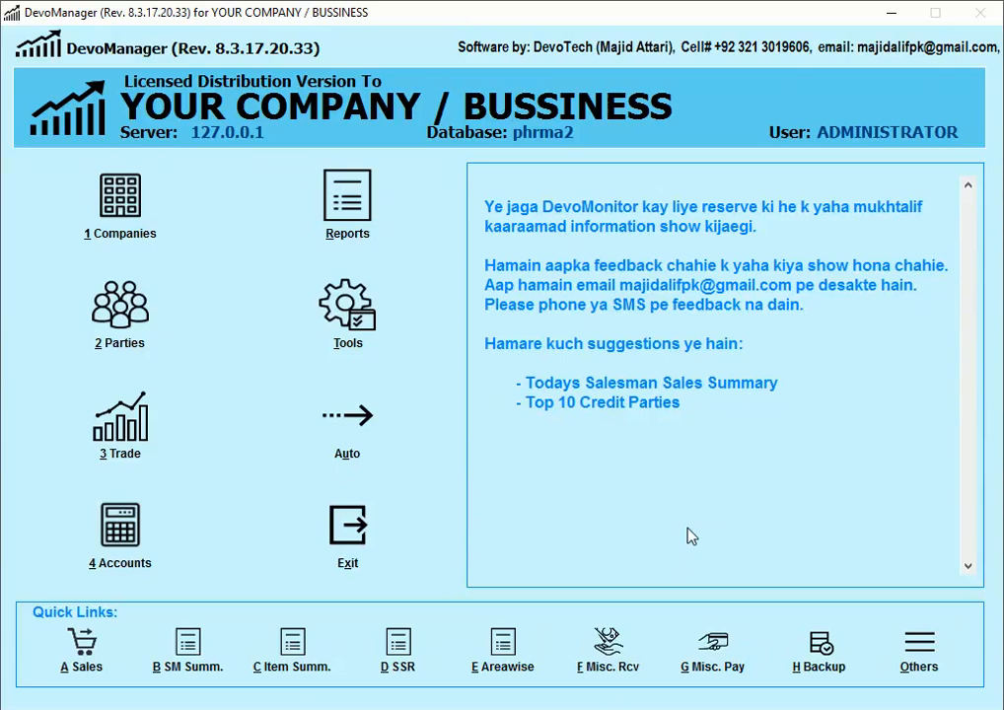
right_click(691, 535)
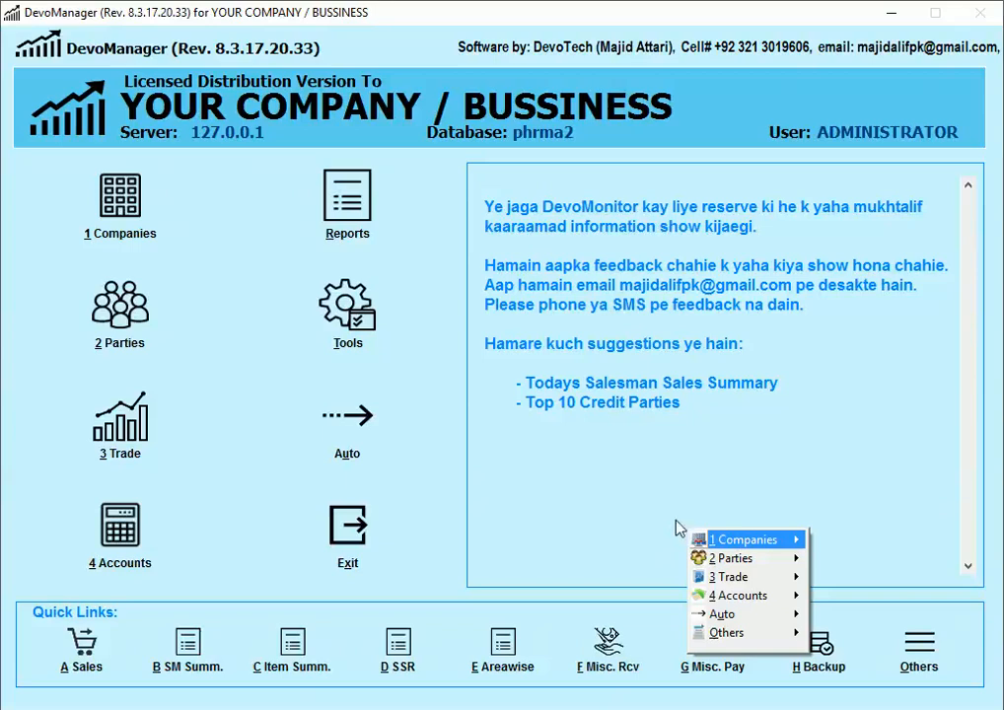
left_click(538, 354)
- Open the Invoice Wise Balance Report from the trade sales reports
right_click(582, 407)
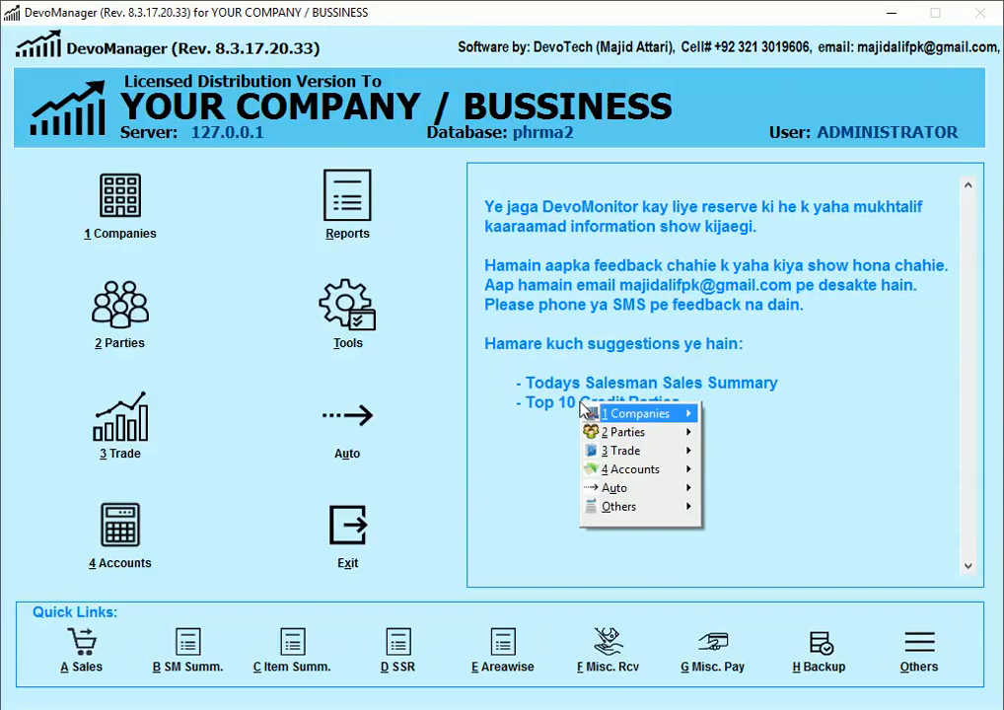
key("3")
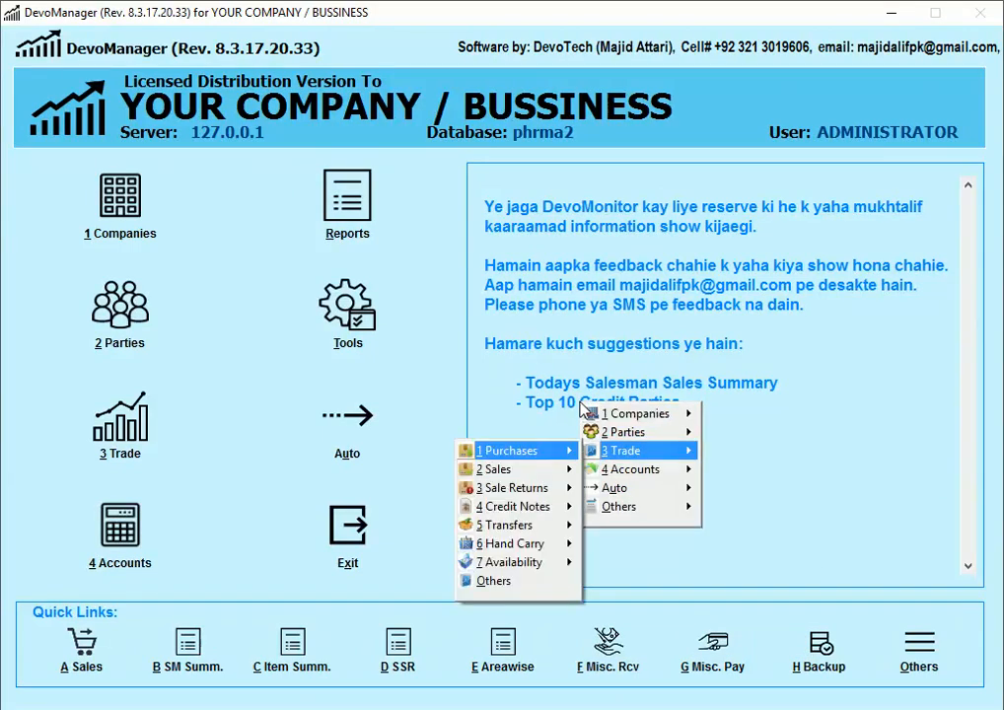
key("2")
key("1")
key("o")
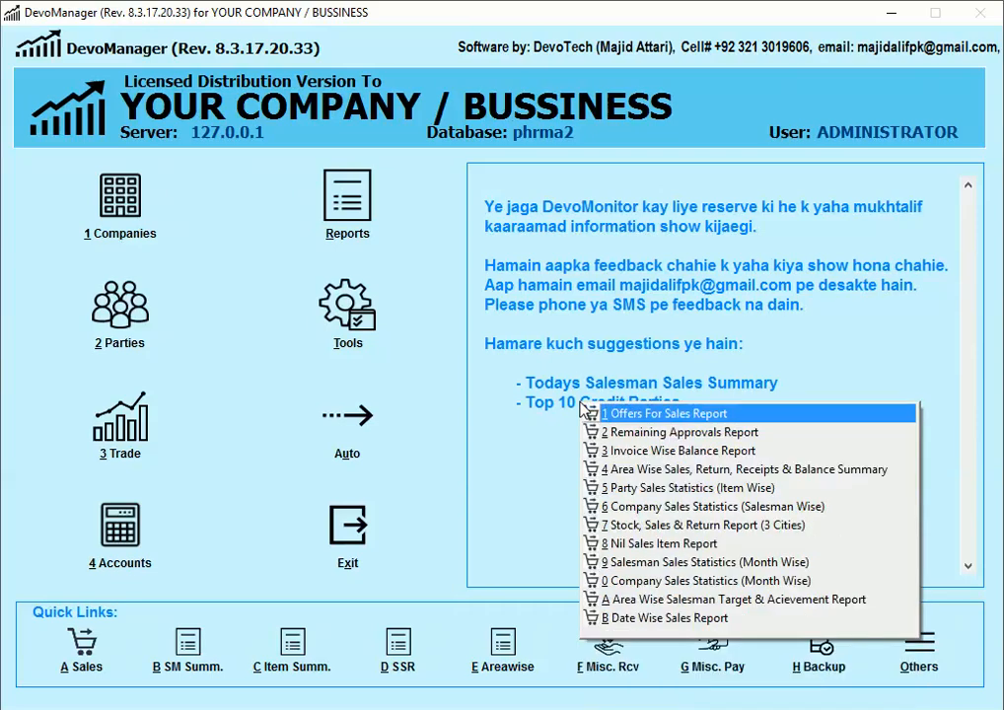
left_click(648, 450)
- Run the invoice balance report for 06/03/2017 to 06/03/2017 with NIL invoices shown
type("06")
key("Tab")
type("06")
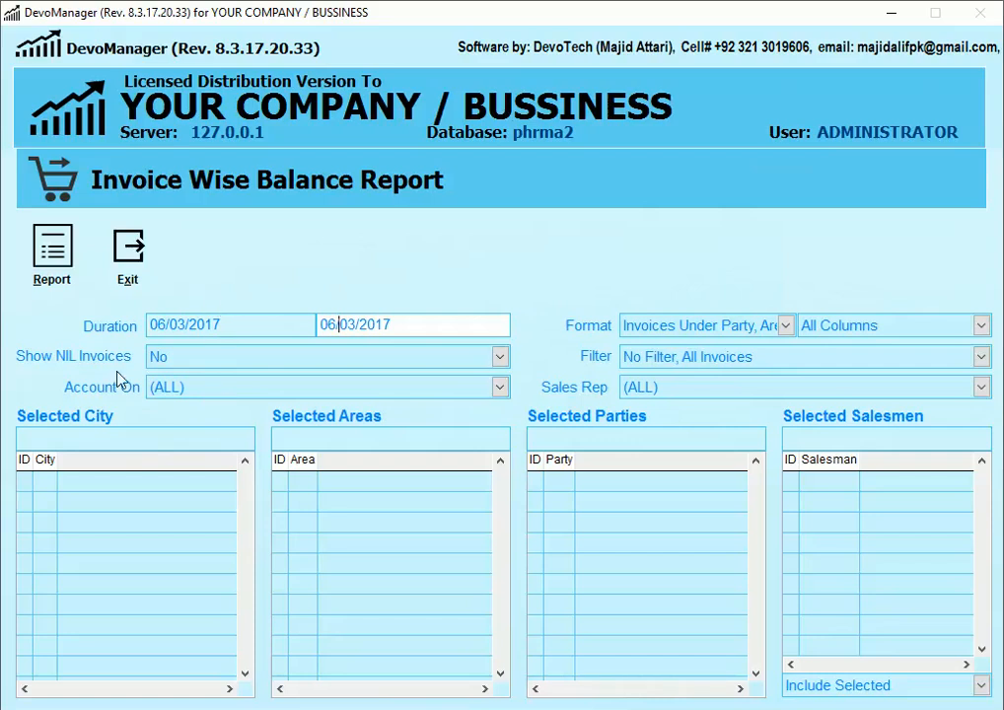
left_click(460, 359)
left_click(169, 379)
left_click(60, 261)
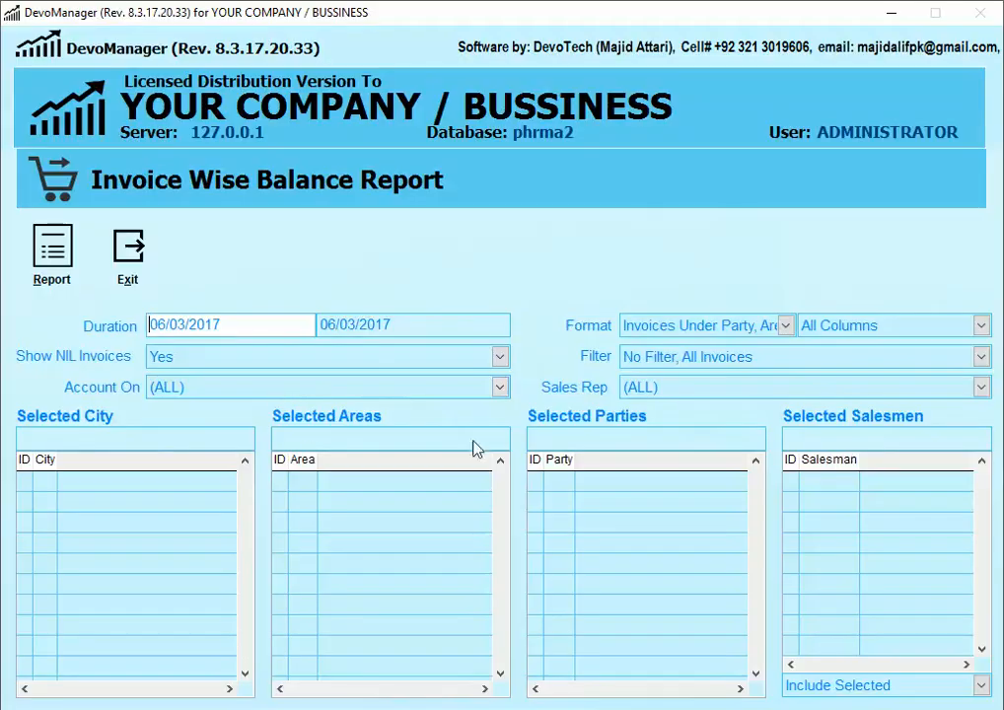
- Change the report format to Invoices Just Sequenced By # and generate the report again
left_click(686, 326)
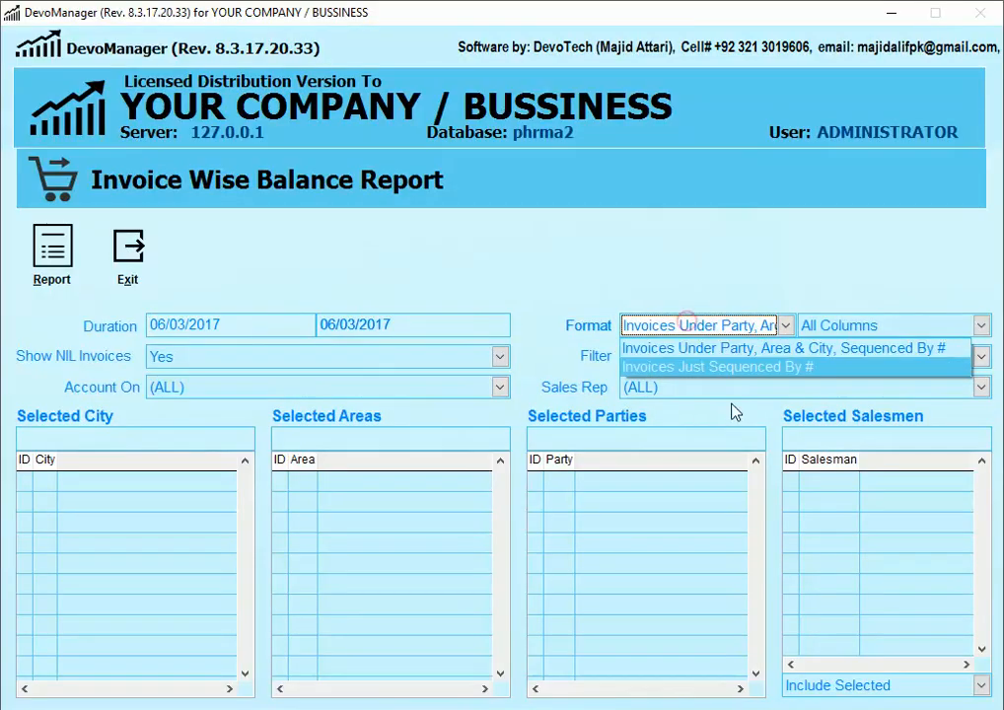
left_click(739, 366)
left_click(41, 259)
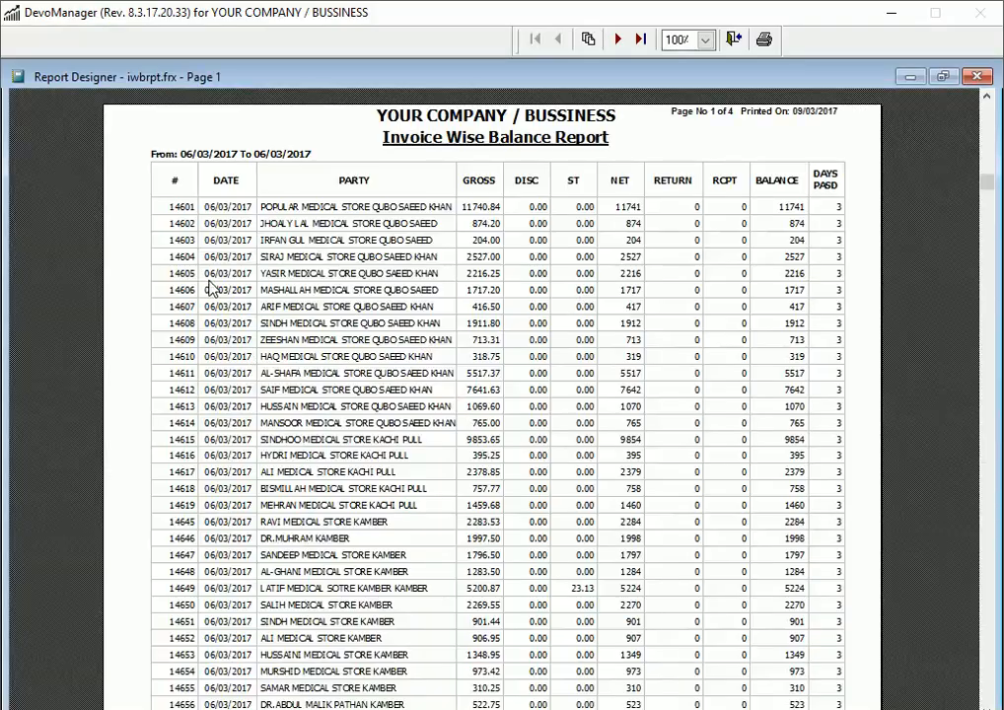
- Examine the invoice balances on the first page and the grand total on the last page, then exit the report form
scroll(199, 233, "down", 5)
scroll(199, 232, "up", 6)
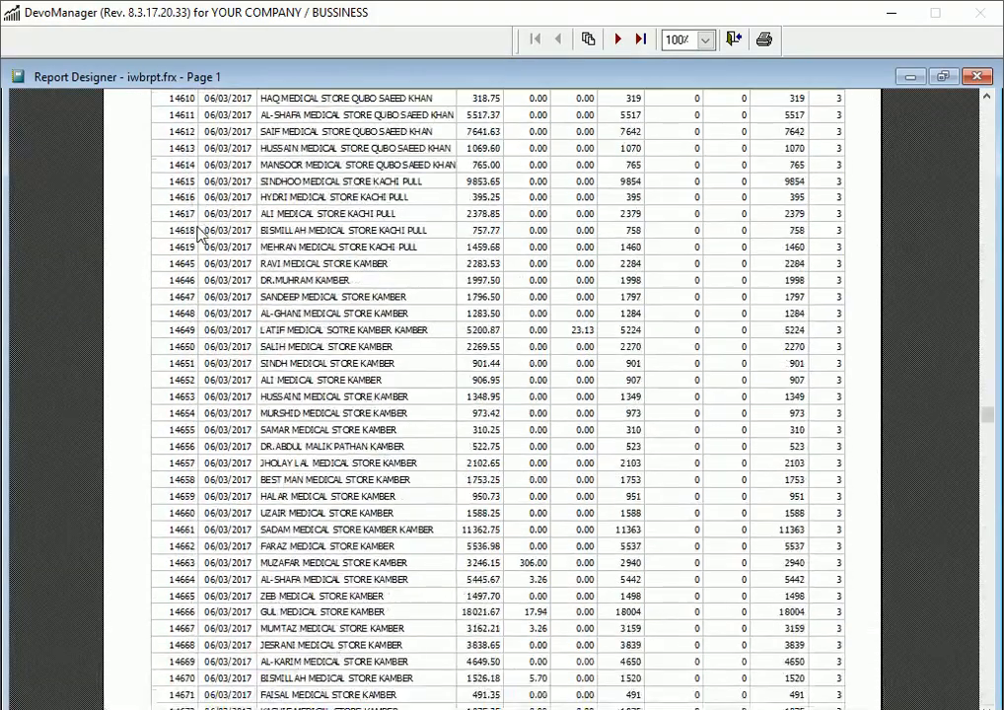
scroll(199, 233, "up", 1)
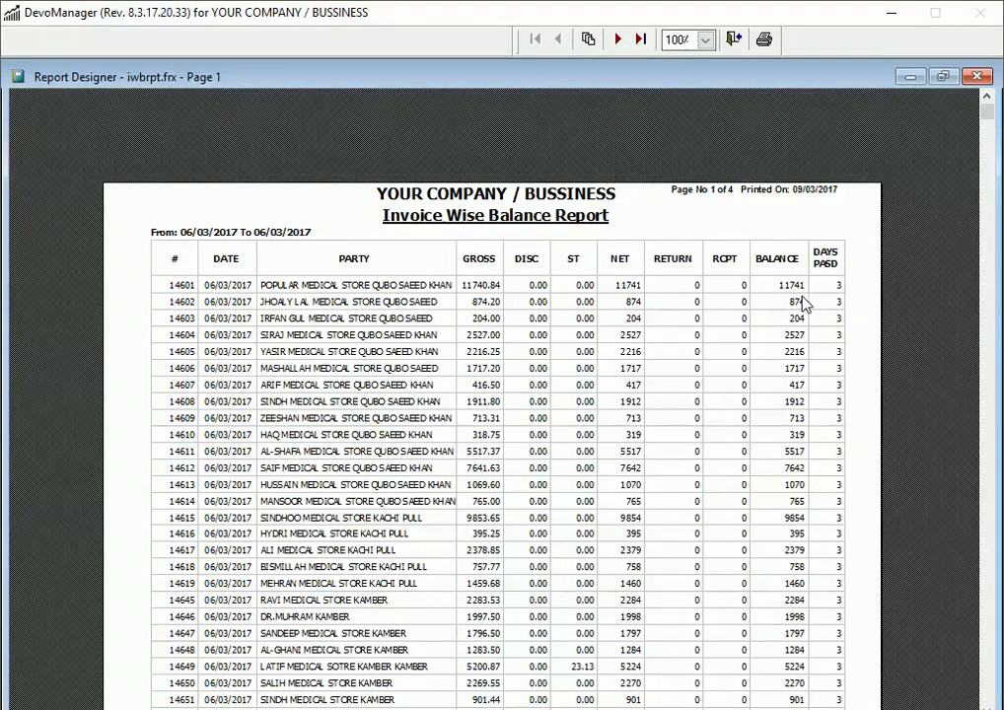
key("End")
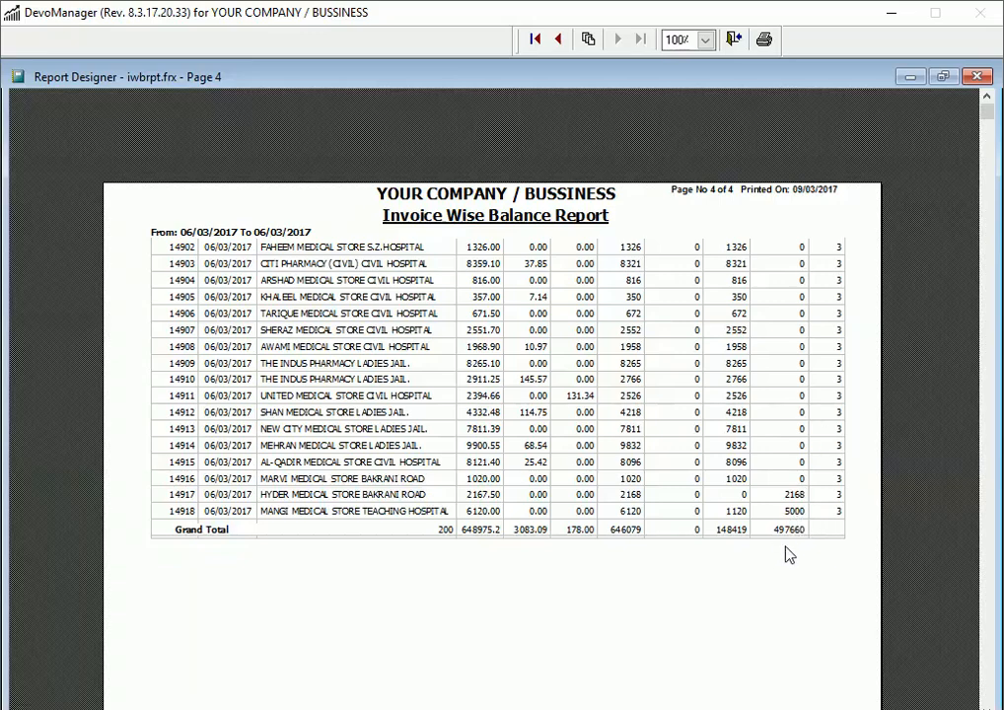
key("Escape")
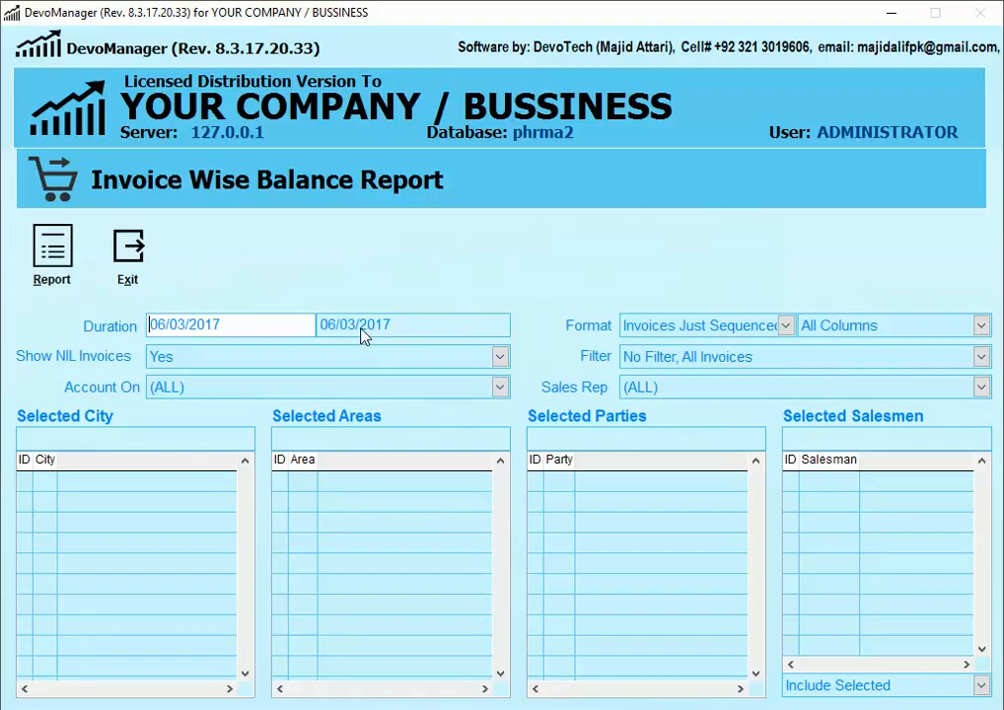
left_click(128, 254)
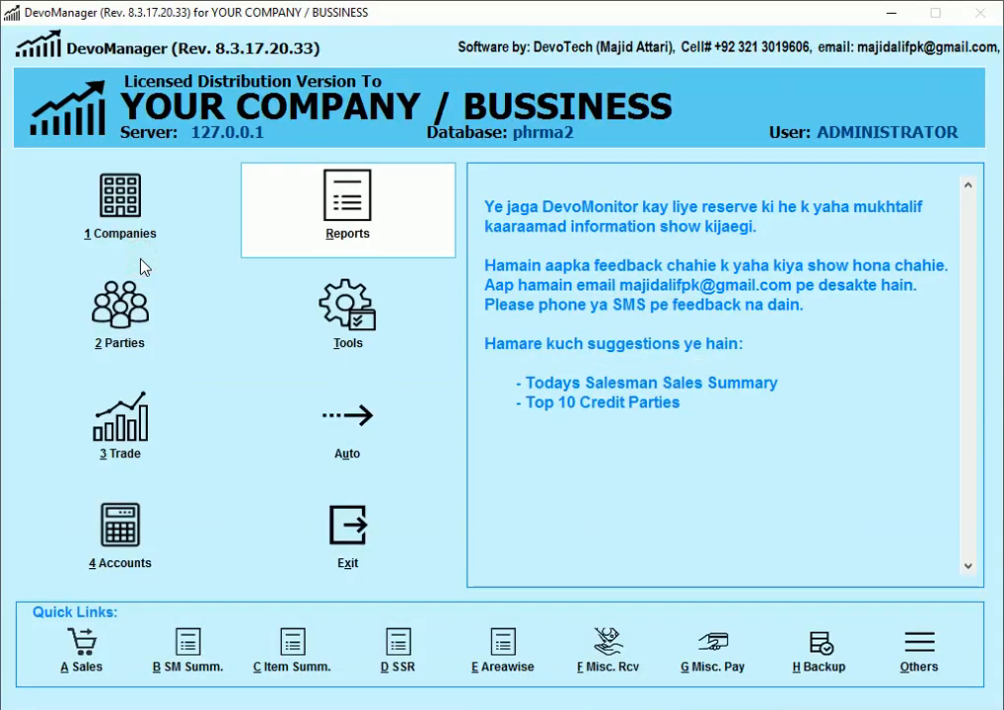